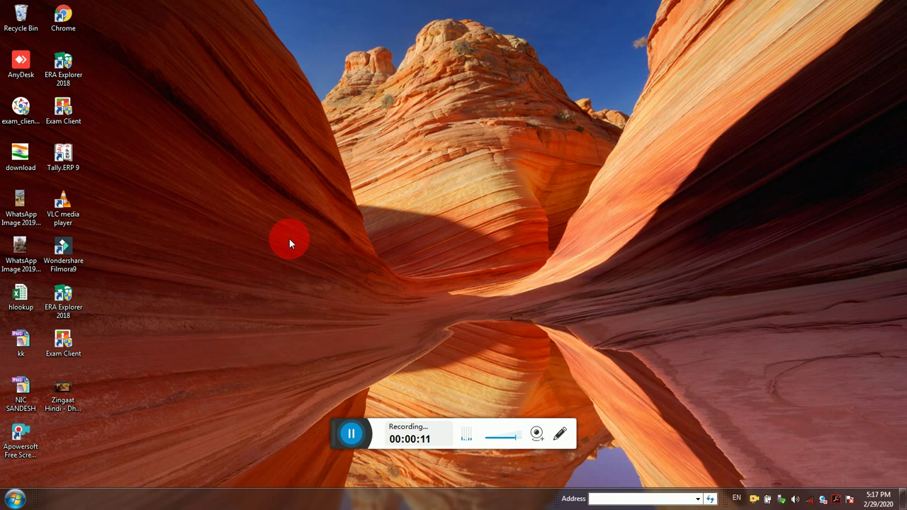
right_click(289, 241)
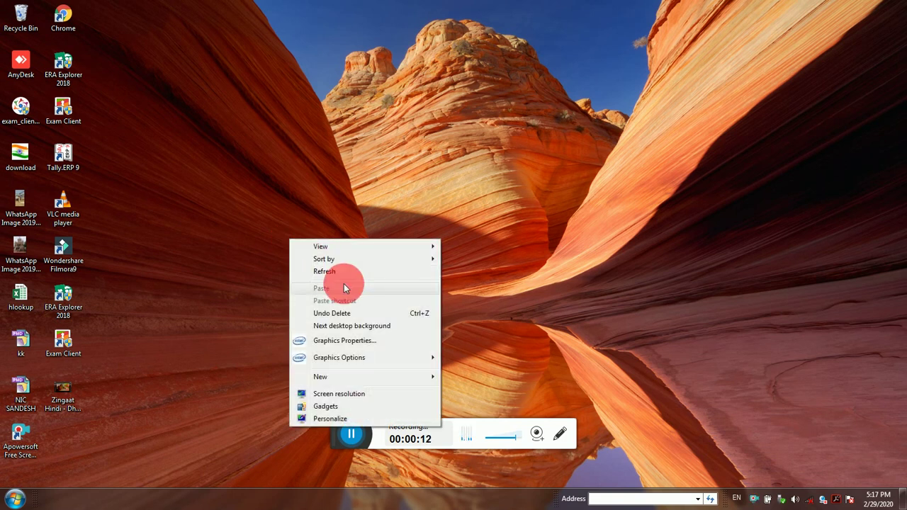
click(323, 271)
right_click(272, 250)
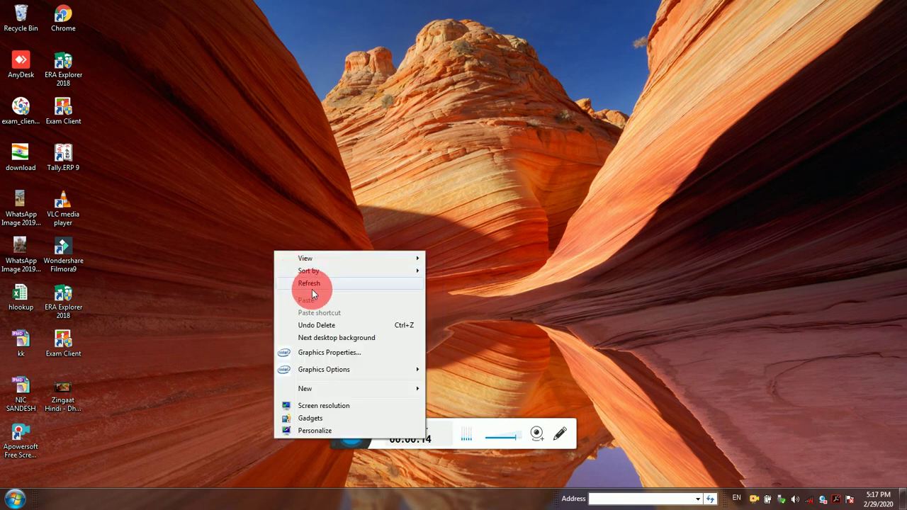
click(316, 283)
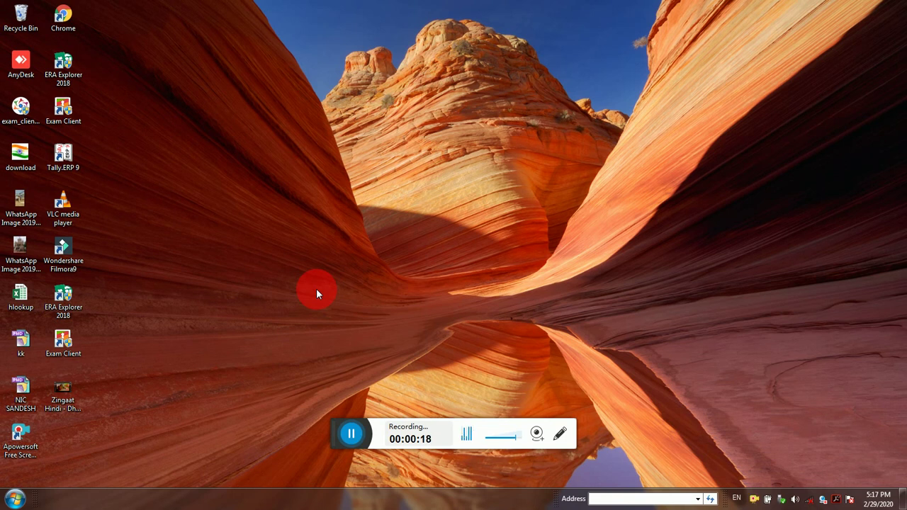
Step: Launch Adobe PageMaker 7.0 with the run command pm70 and close the Templates window
key(super+r)
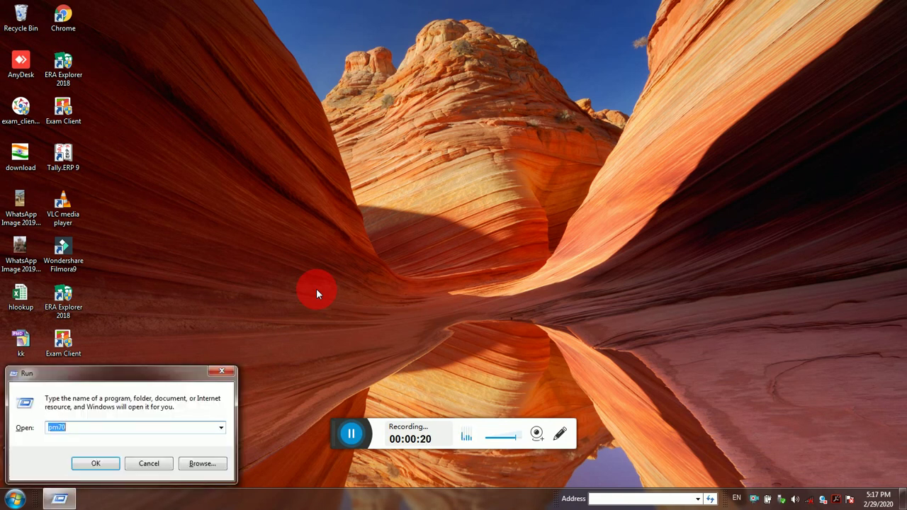
key(End)
key(Return)
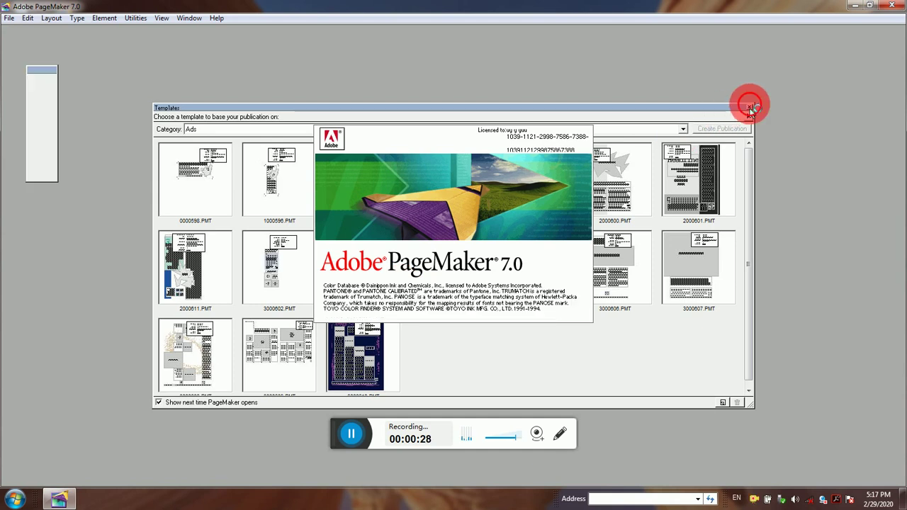
click(749, 108)
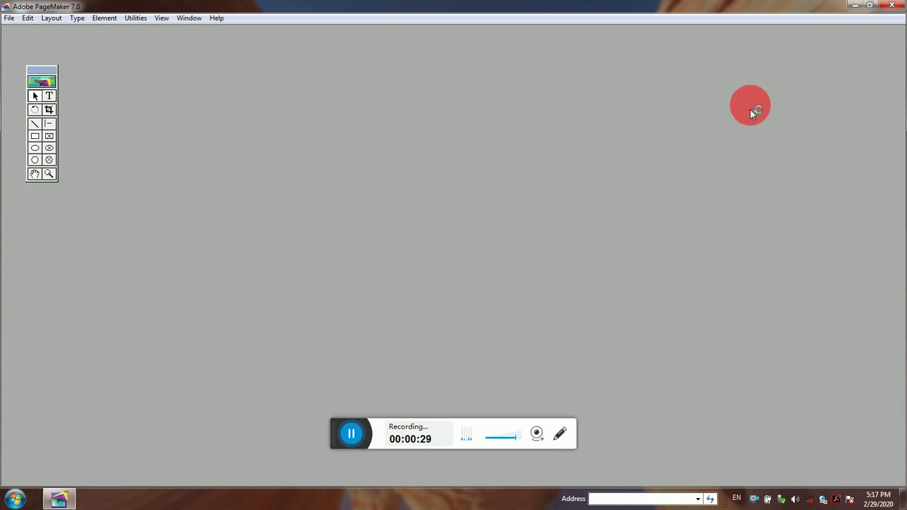
Step: Create a new publication with the A4 page size
click(9, 18)
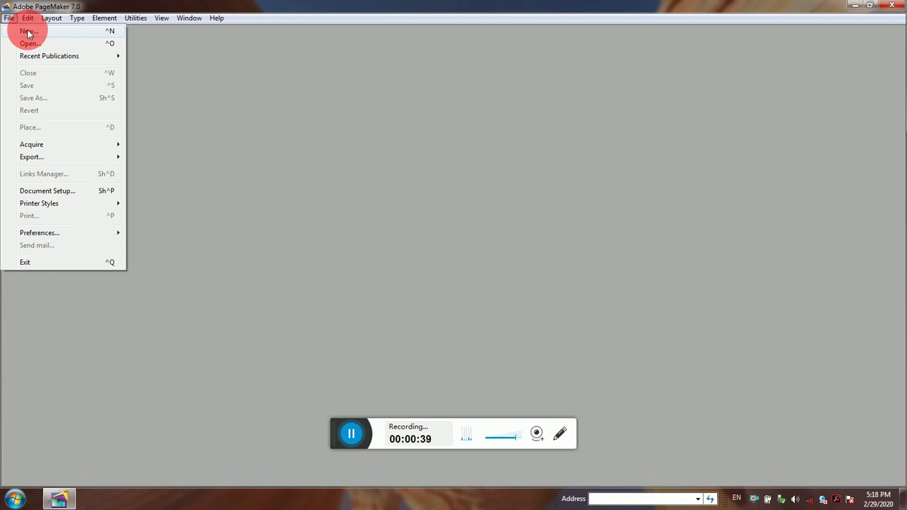
click(28, 34)
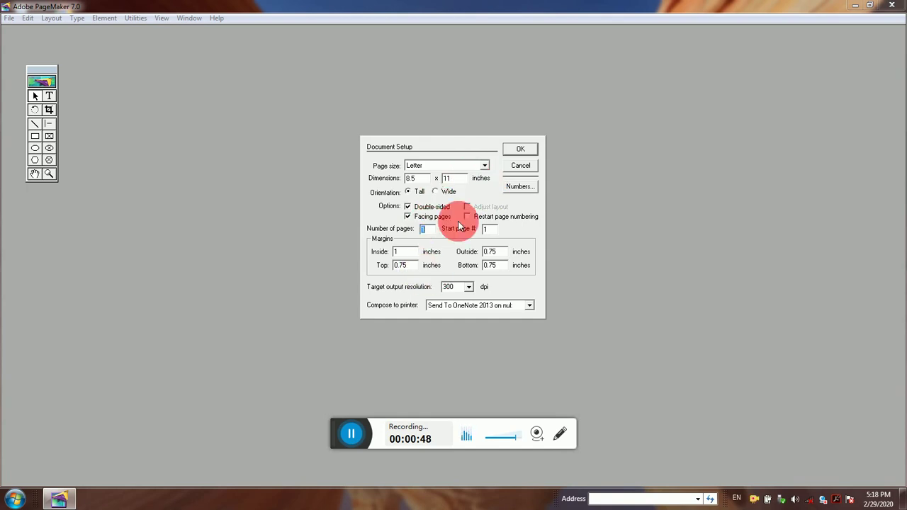
click(482, 168)
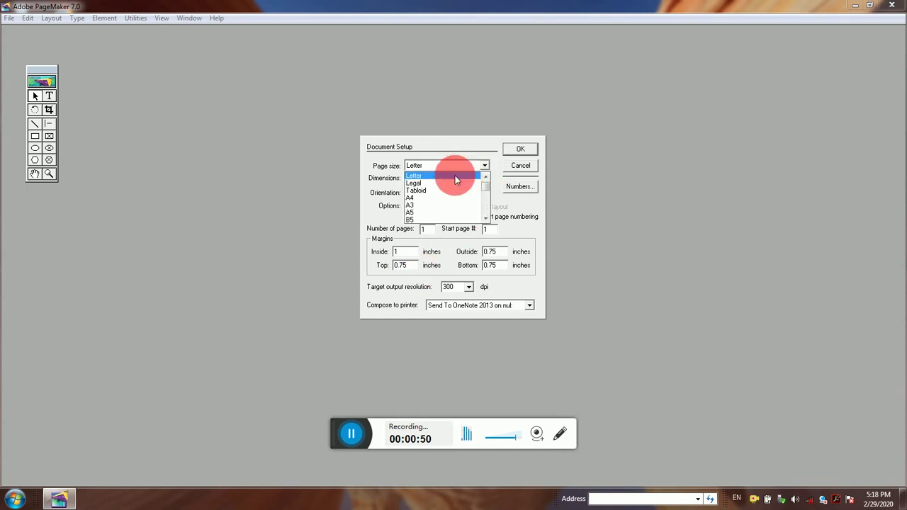
click(426, 198)
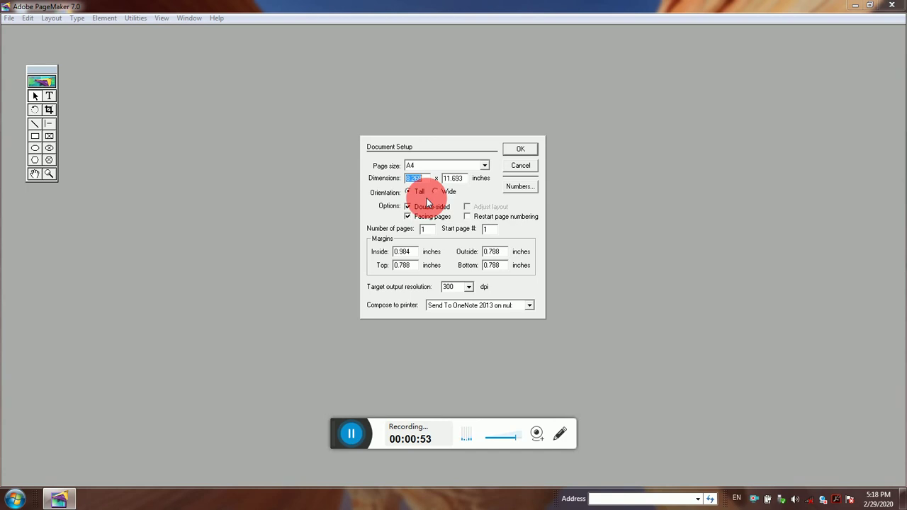
click(507, 149)
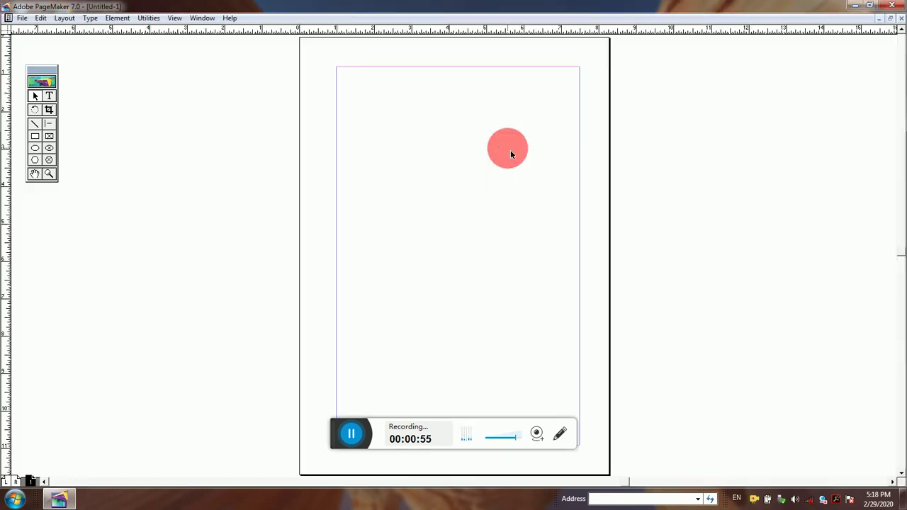
Step: Open the original NIC SANDESH publication from the Desktop
click(21, 18)
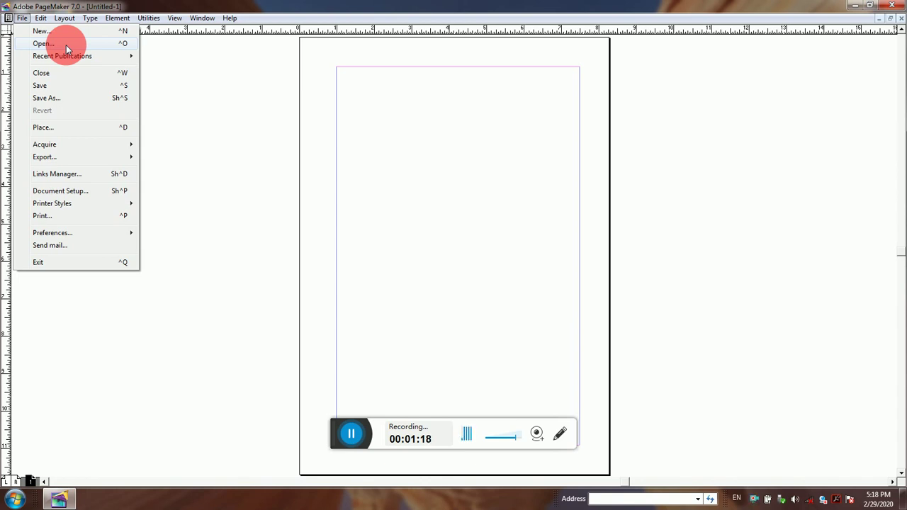
click(66, 45)
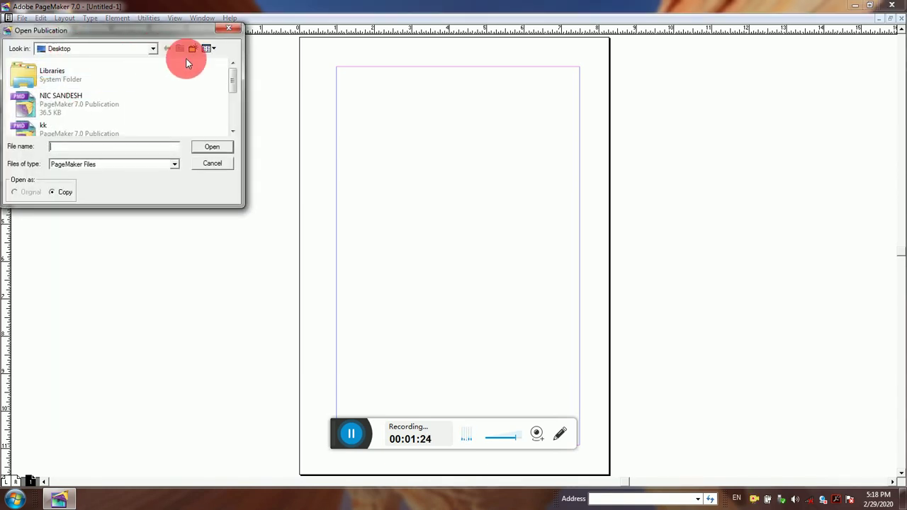
click(232, 132)
click(232, 132)
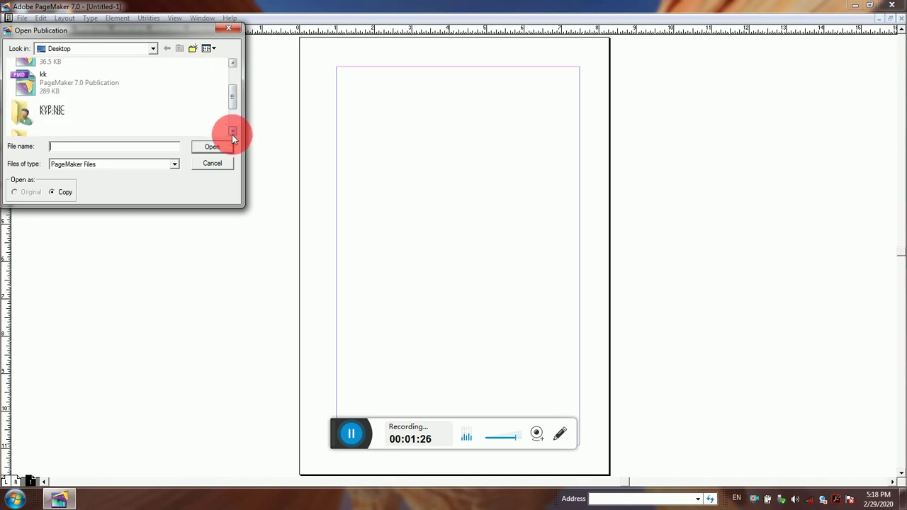
click(232, 133)
click(232, 133)
click(232, 134)
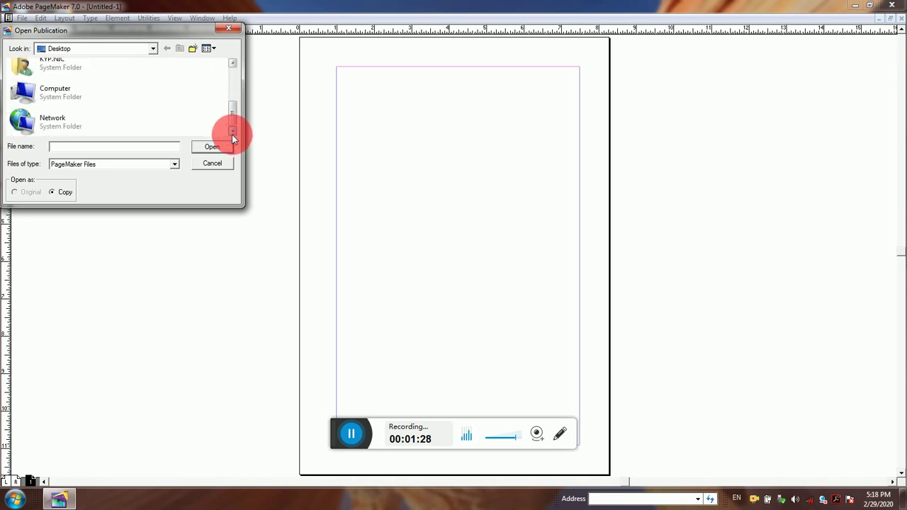
drag(234, 121, 235, 57)
click(106, 104)
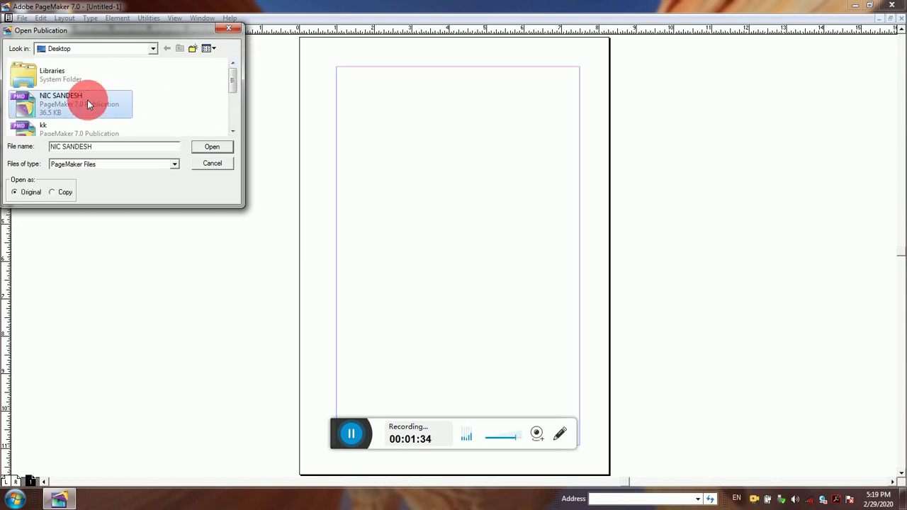
click(202, 147)
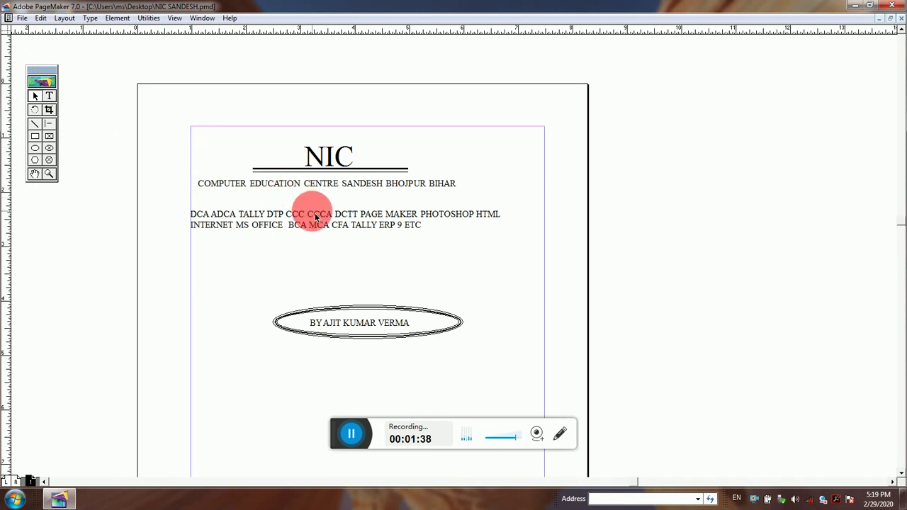
Step: Try to open MK.pmd from the recent publications and dismiss the error messages
click(8, 21)
click(22, 18)
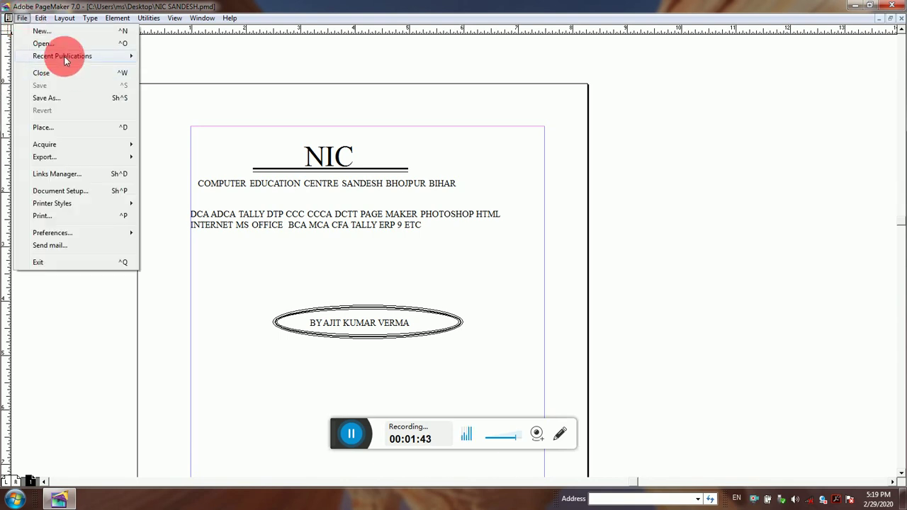
mouse_move(65, 61)
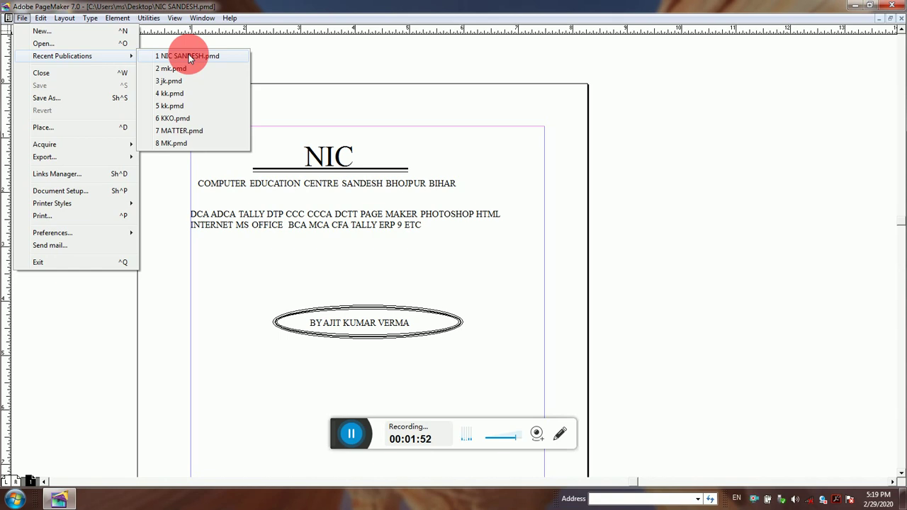
click(185, 143)
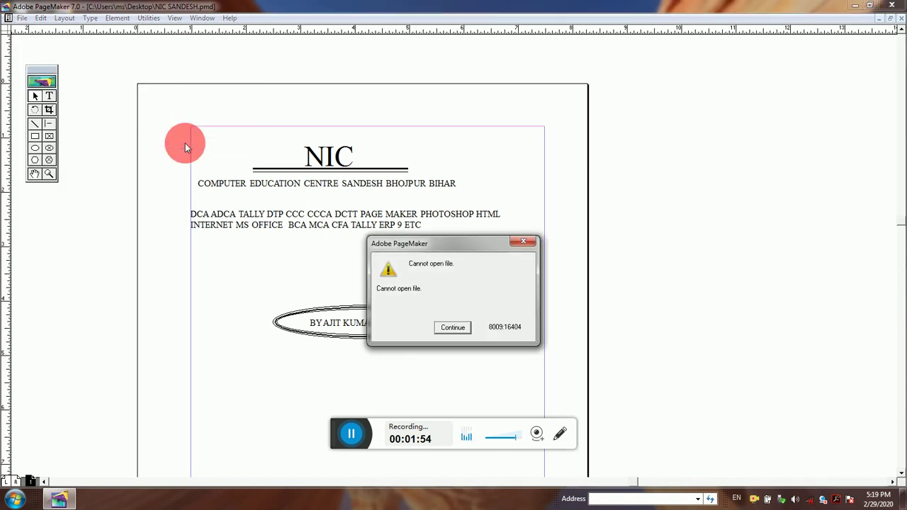
click(466, 327)
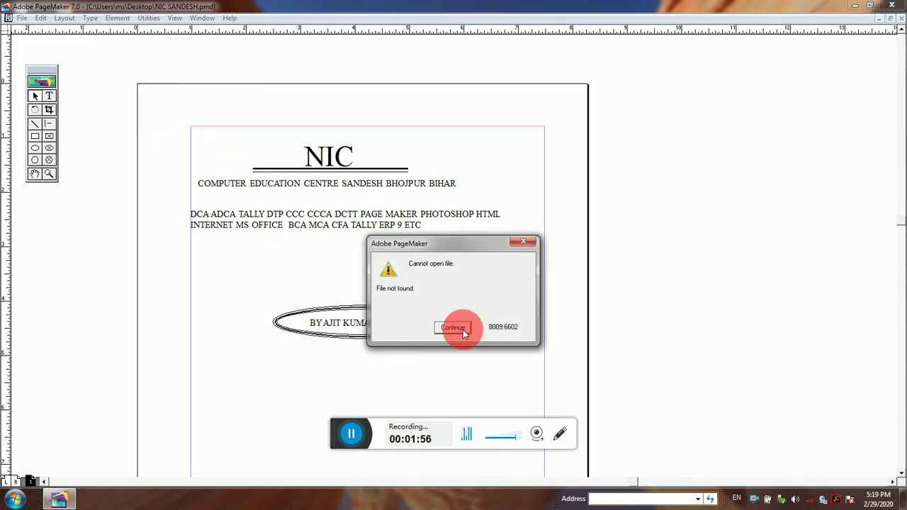
click(464, 328)
Step: Close the NIC SANDESH publication and reopen it from the recent publications
click(22, 18)
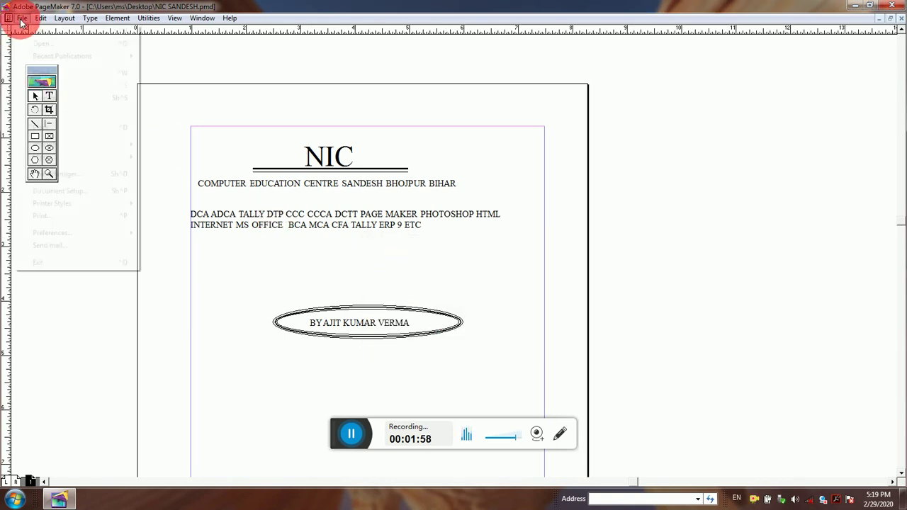
click(56, 70)
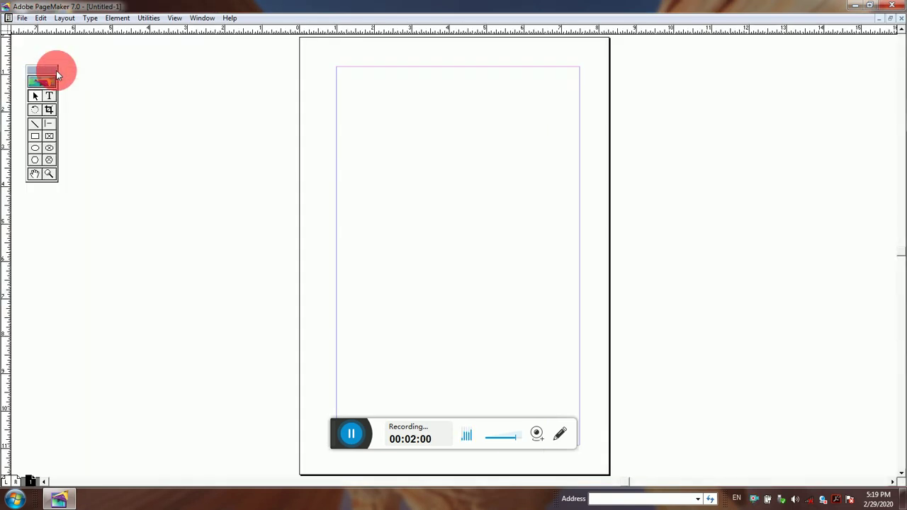
click(22, 19)
mouse_move(48, 59)
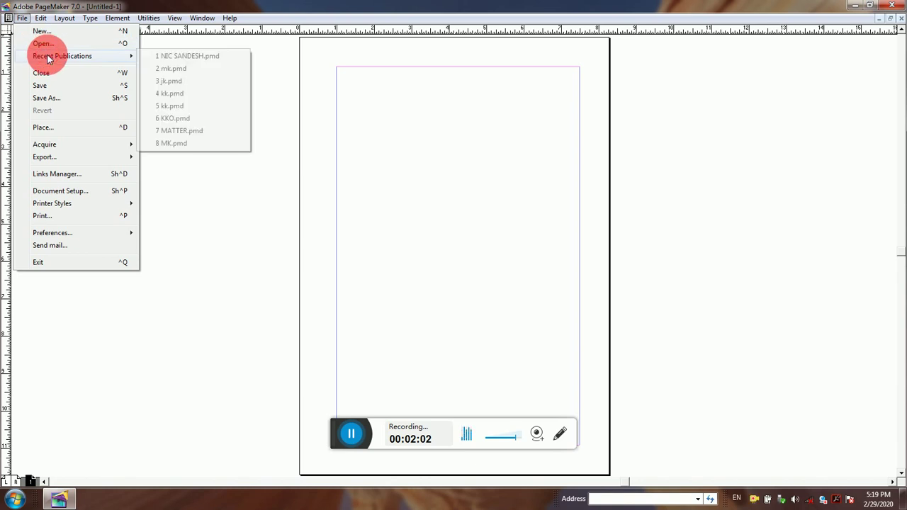
click(180, 55)
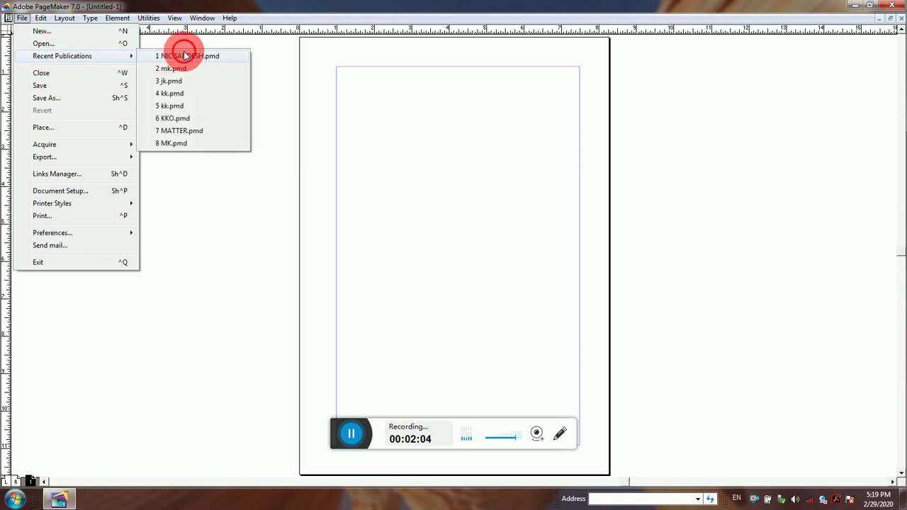
Step: Close the reopened NIC SANDESH publication to return to the blank untitled one
click(22, 18)
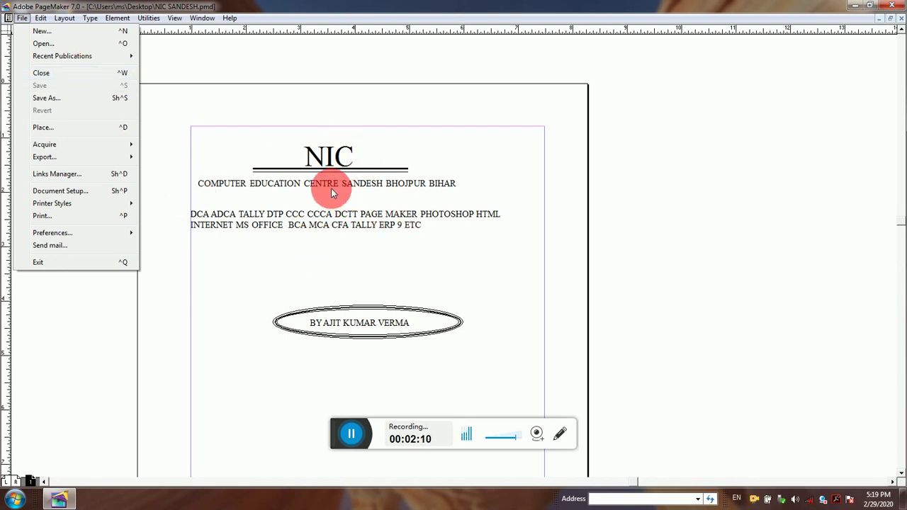
click(79, 75)
click(23, 19)
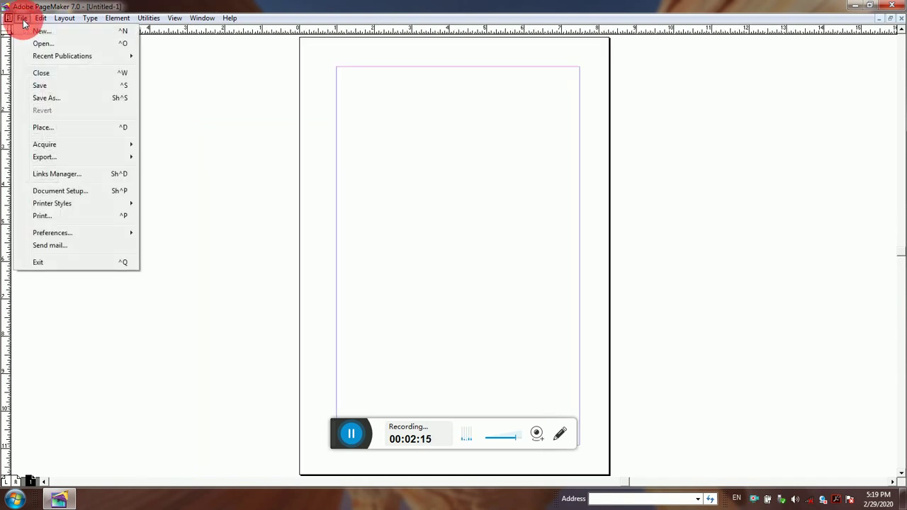
drag(24, 23, 49, 90)
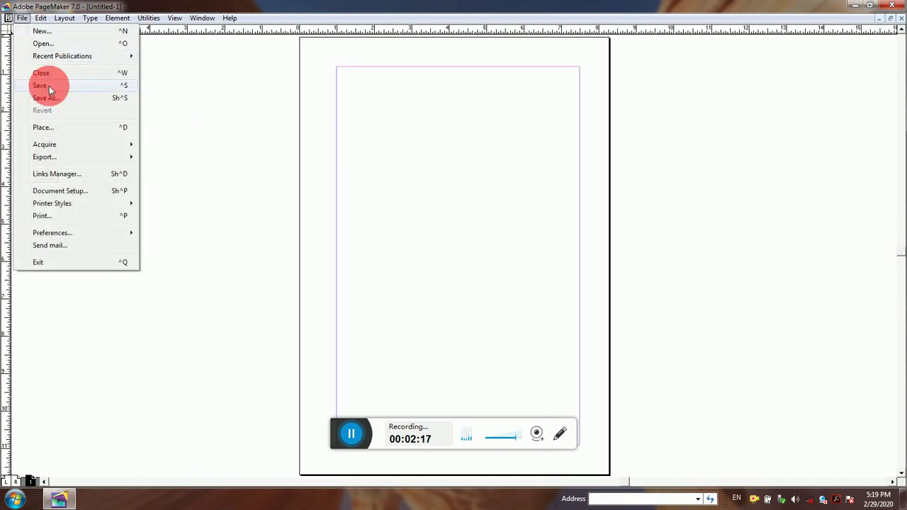
drag(49, 86, 89, 86)
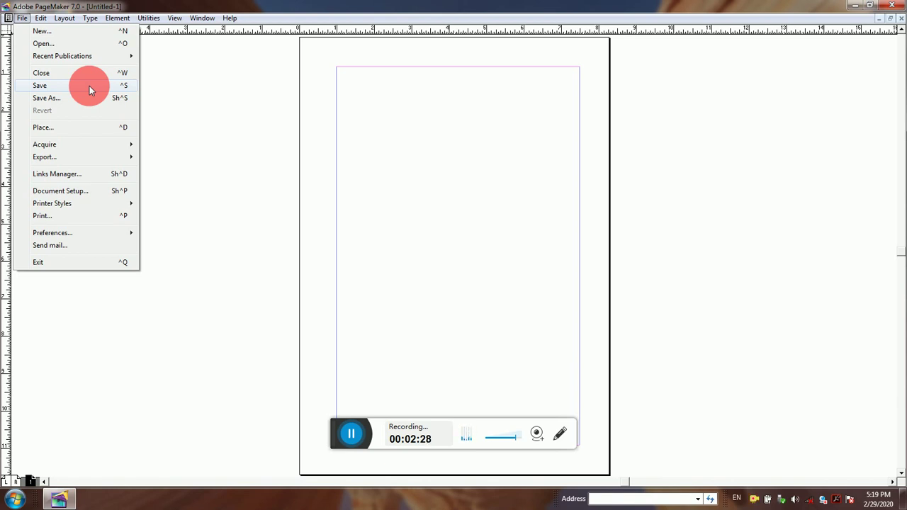
click(234, 101)
Step: Add sample text near the top of the blank page: DFGDFGFDGFDGFDGFDG, followed by the lines FG, F, G, F and G
click(49, 95)
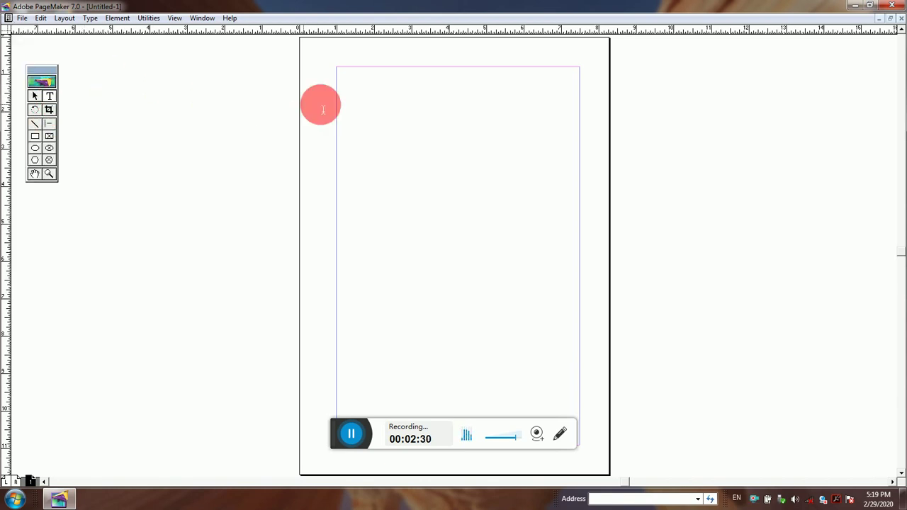
click(362, 87)
text(DFGDFGFDGFDGFDGFDG)
key(Return)
text(FG)
key(Return)
text(F)
key(Return)
text(G)
key(Return)
text(F)
key(Return)
text(G)
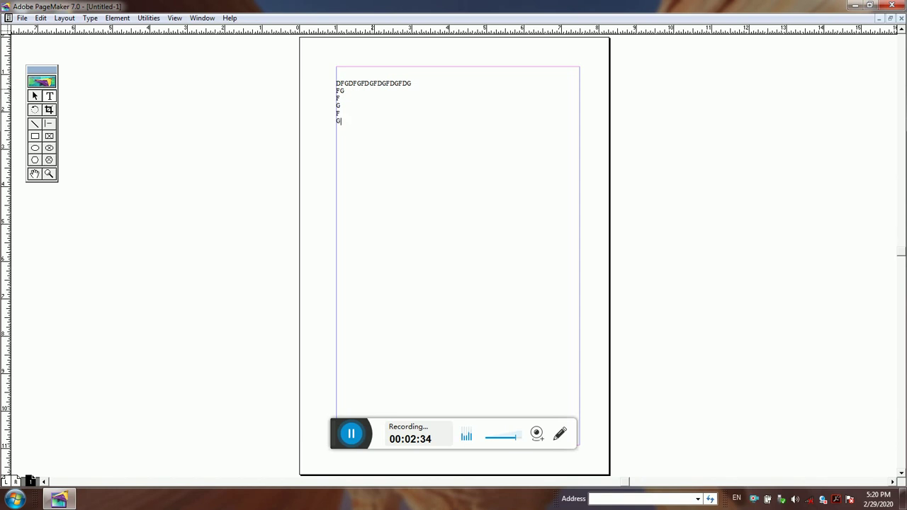
Step: Save the publication to the Desktop as BK and check for the saved file on the desktop
click(21, 19)
click(66, 87)
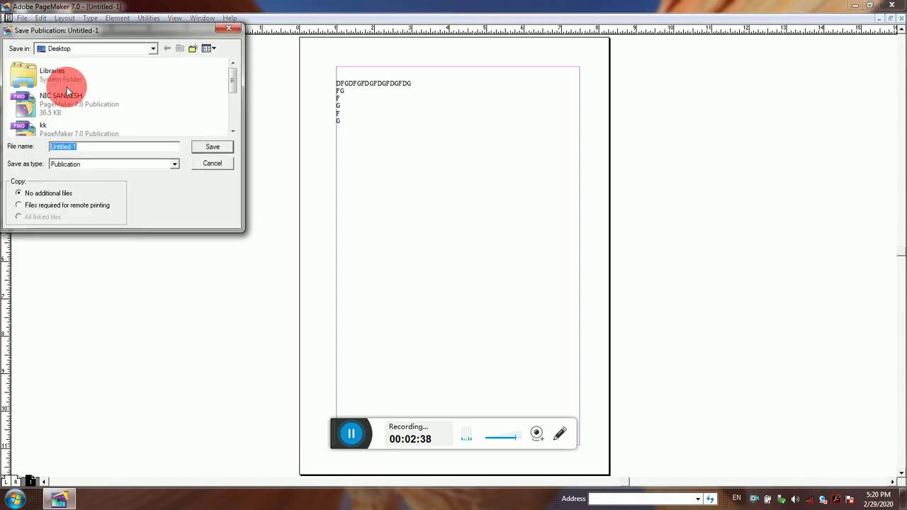
click(152, 49)
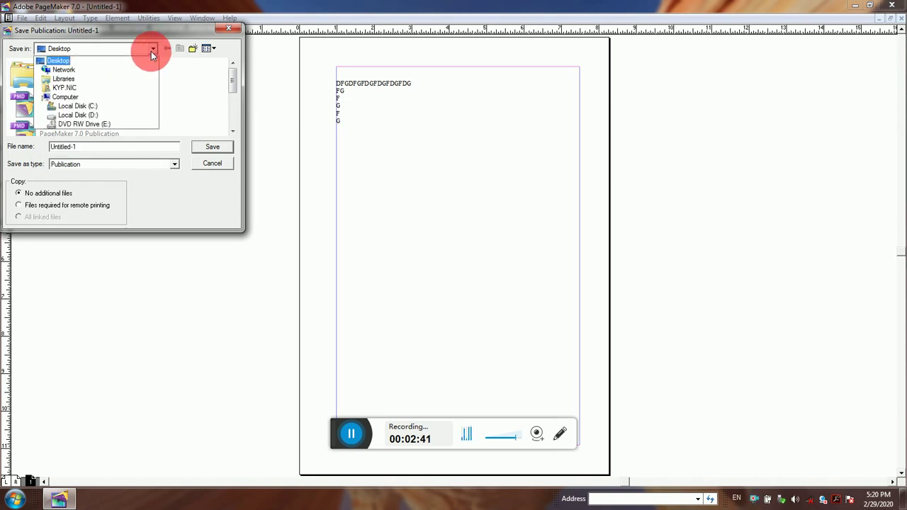
click(66, 62)
drag(112, 146, 12, 145)
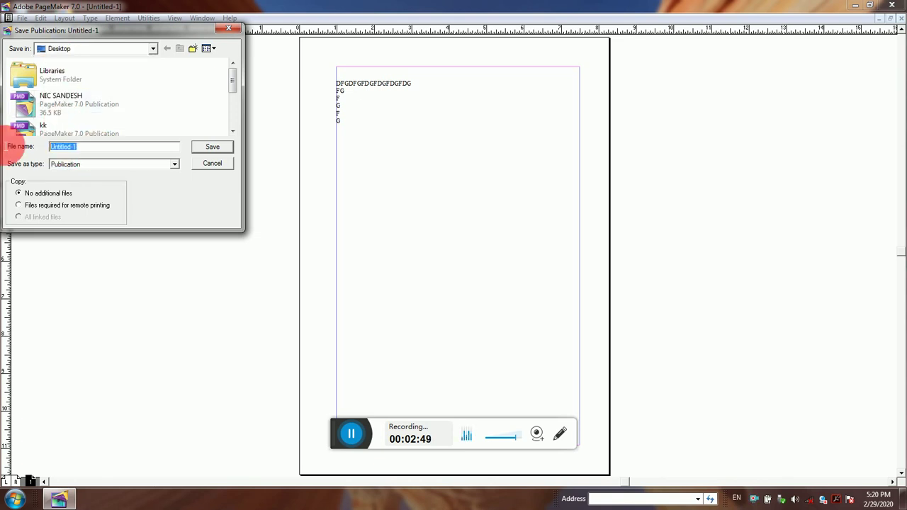
text(BK)
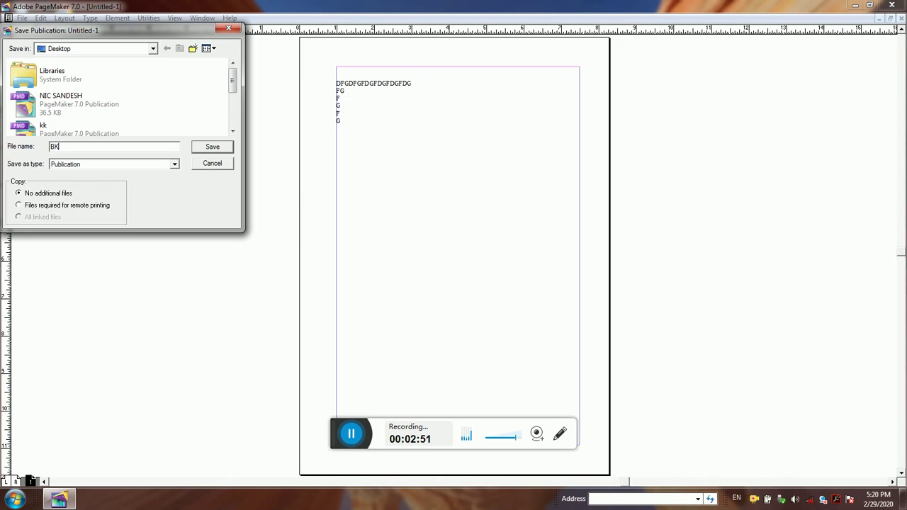
click(212, 146)
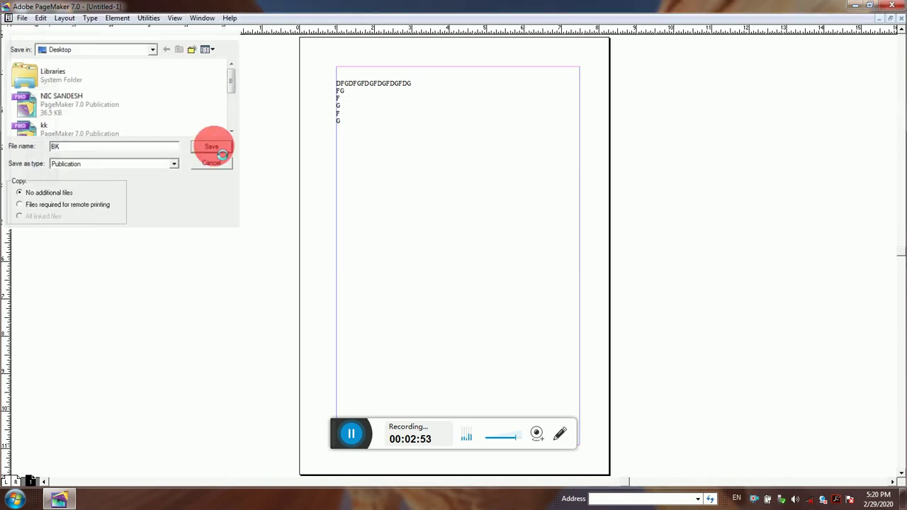
click(854, 6)
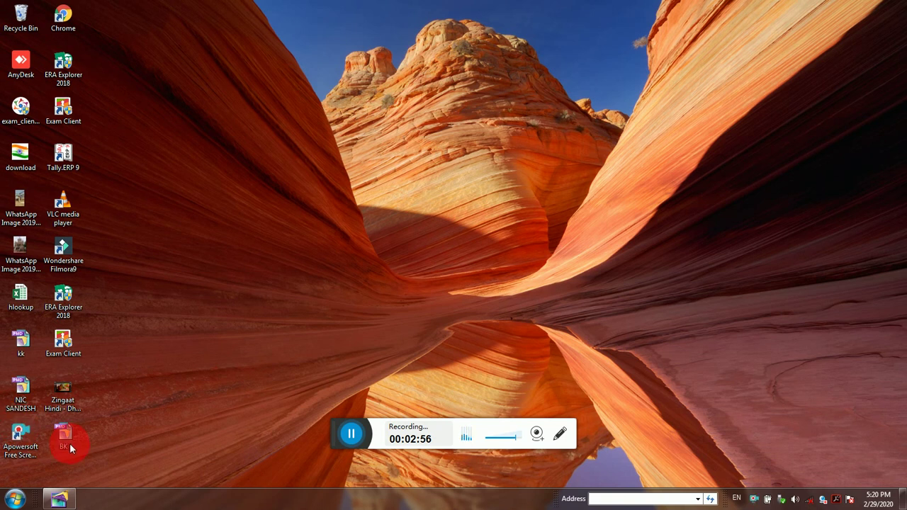
click(60, 498)
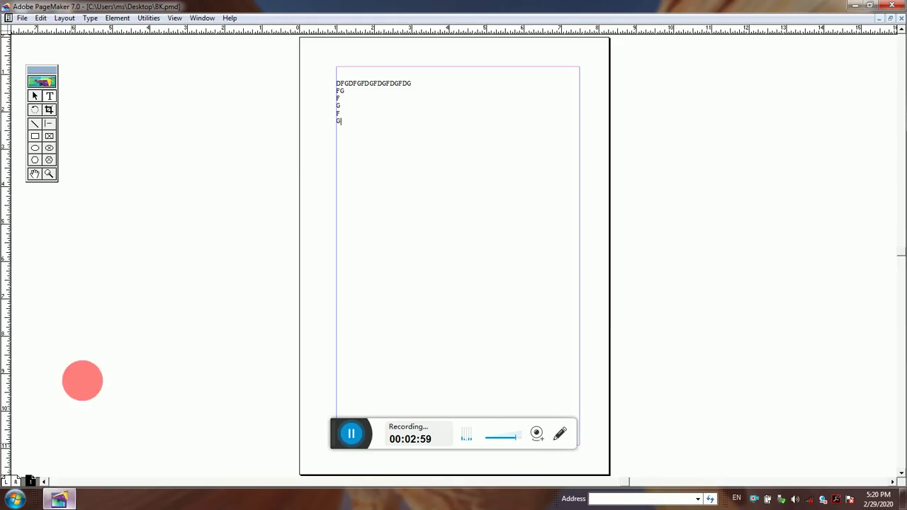
Step: Open the NIC SANDESH publication from the recent publications
click(19, 17)
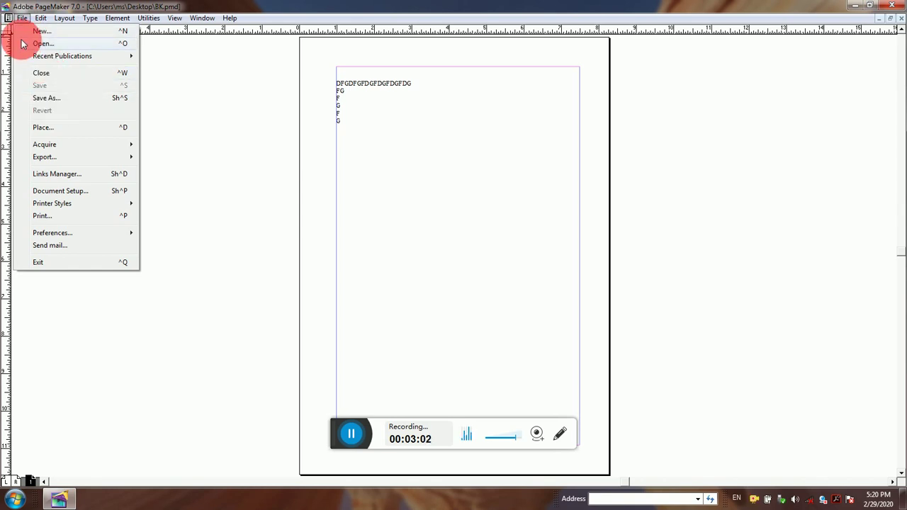
click(21, 18)
click(21, 19)
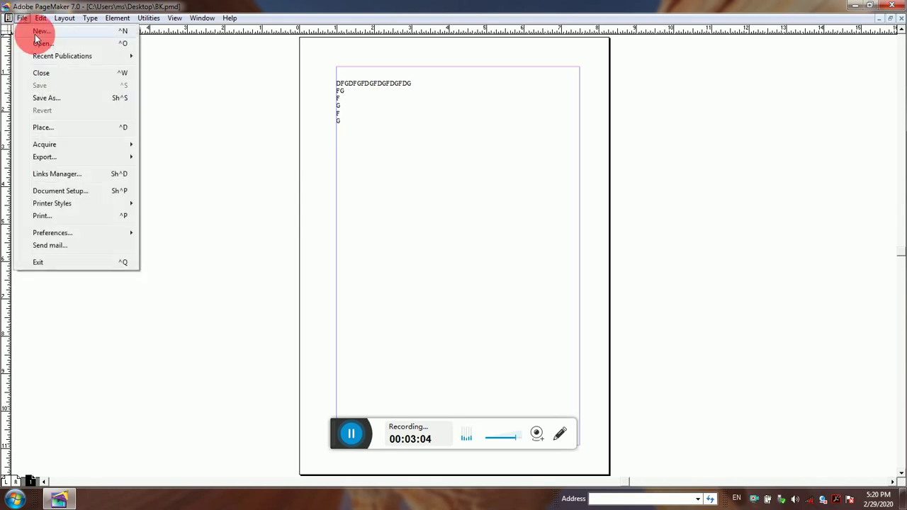
click(60, 57)
click(182, 68)
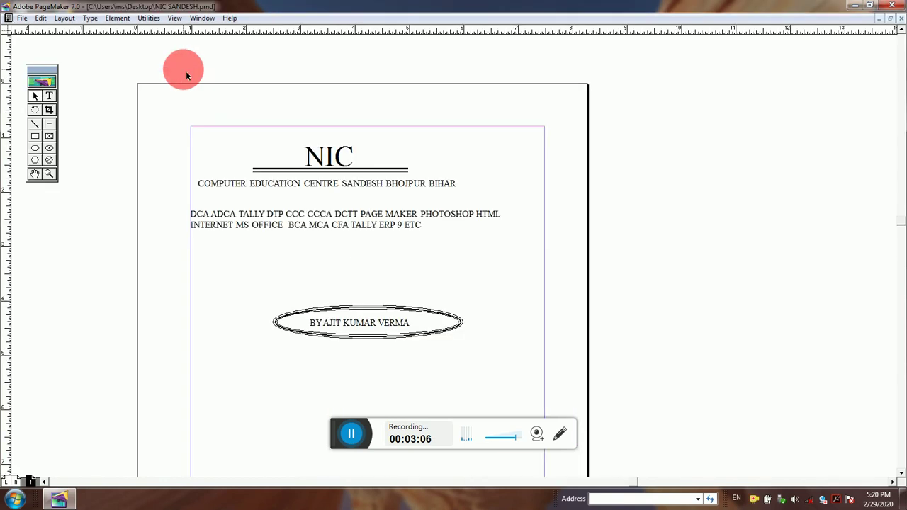
Step: Save a copy of the NIC SANDESH publication to Local Disk (D:) under the name NIC SANDESH 2
click(23, 17)
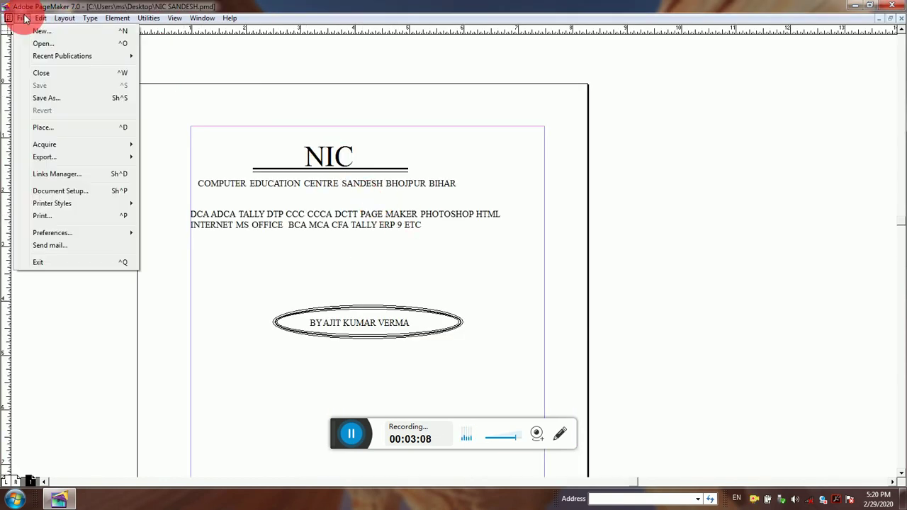
click(59, 100)
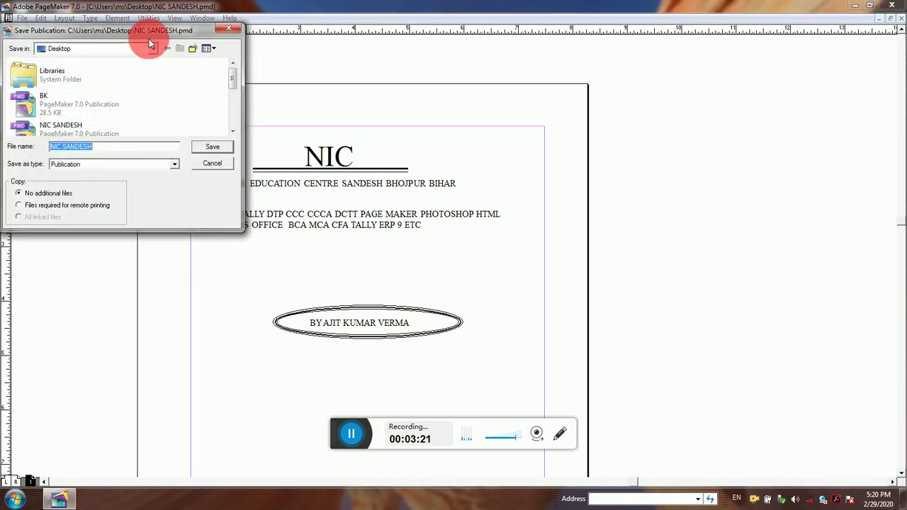
drag(147, 31, 293, 78)
click(298, 95)
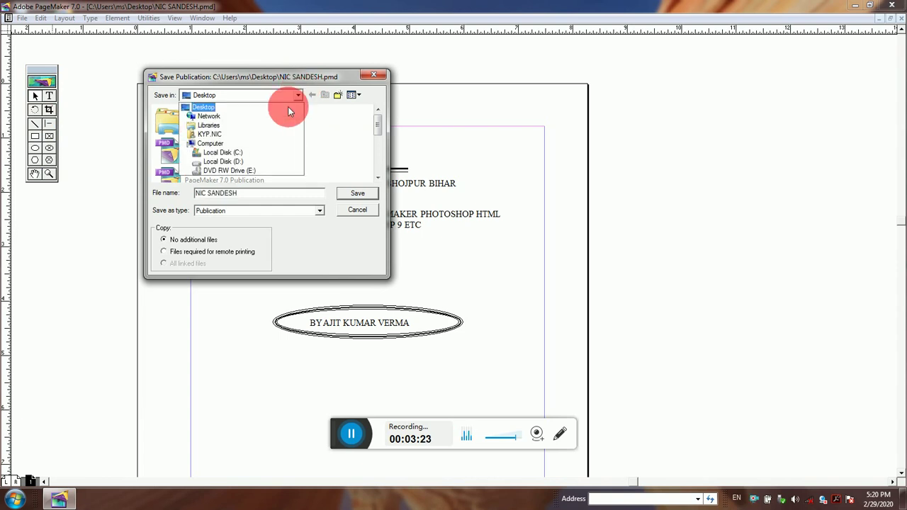
click(230, 161)
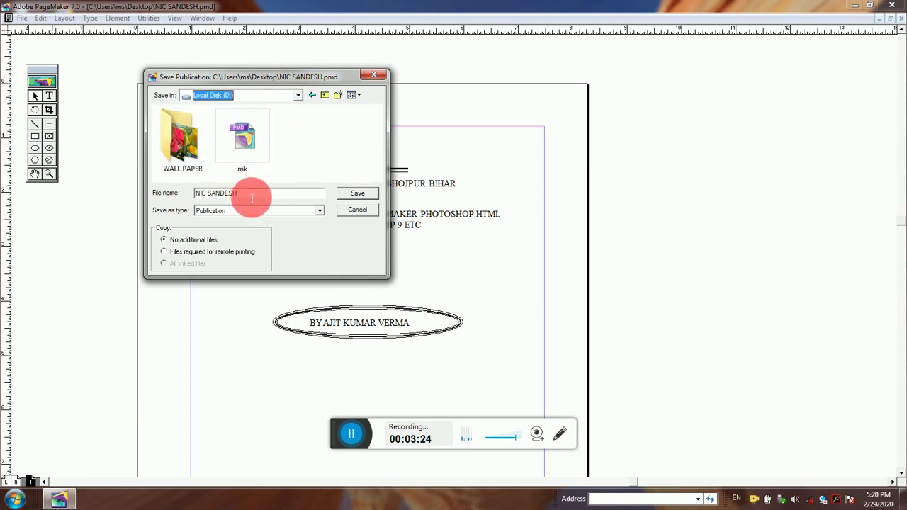
click(251, 197)
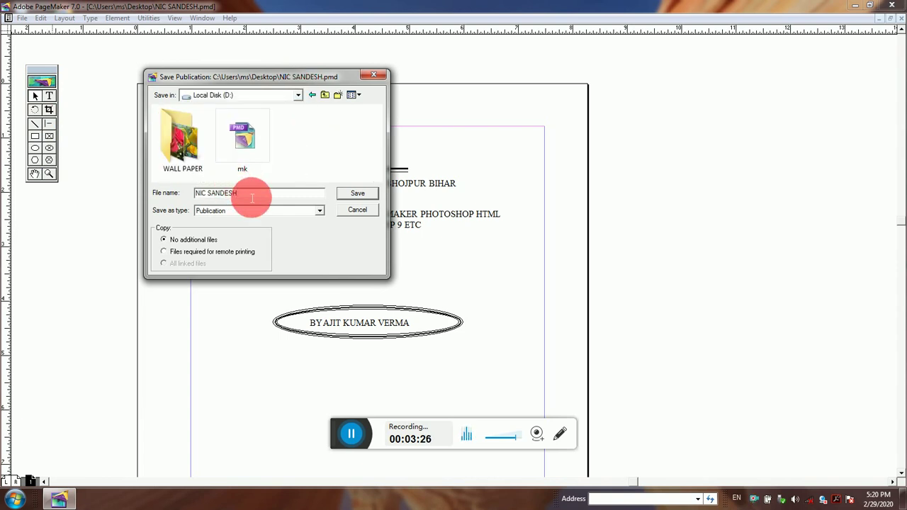
text(2)
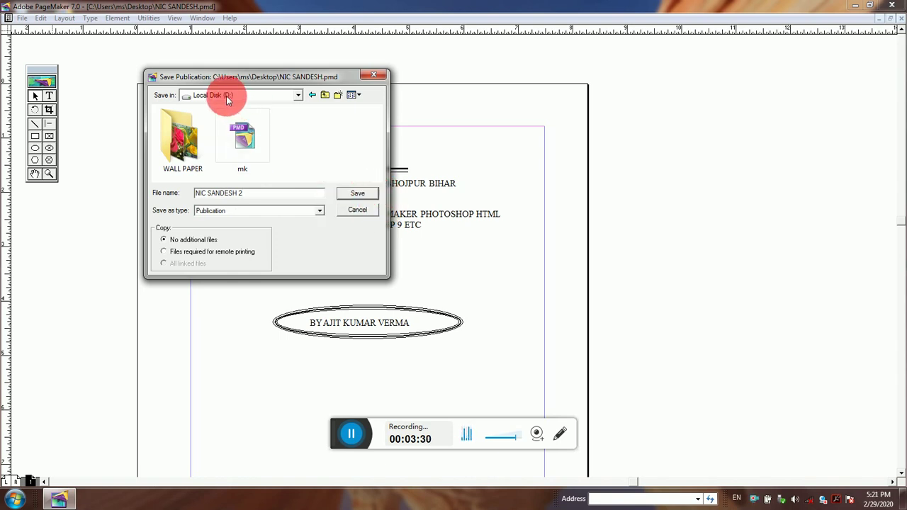
click(352, 193)
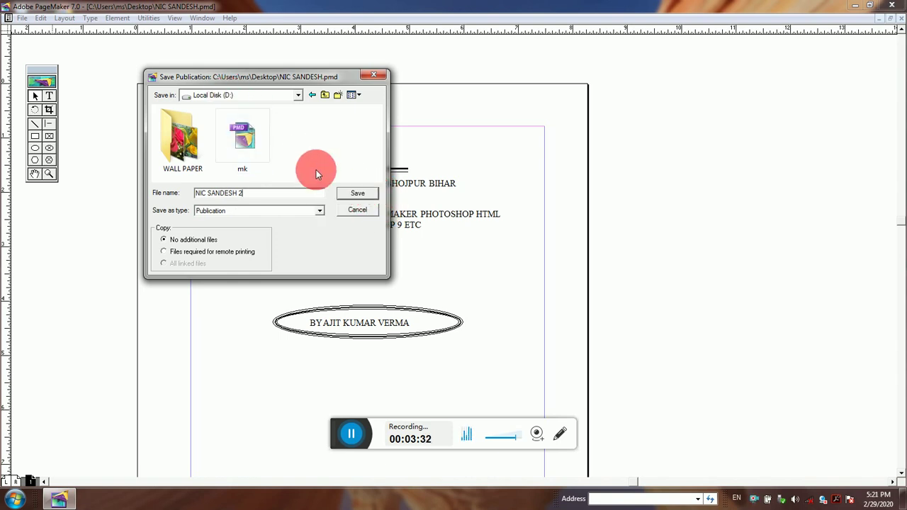
click(365, 191)
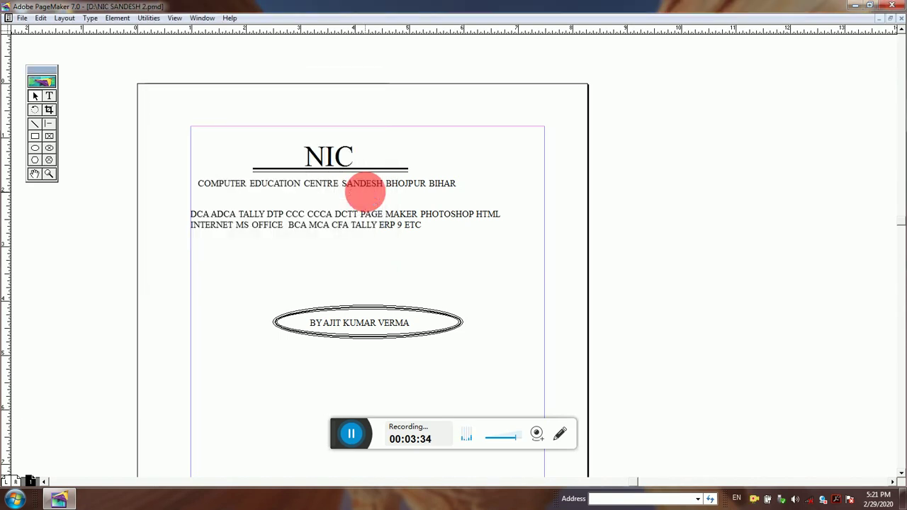
Step: Browse to Local Disk (D:) in Windows Explorer and open the NIC SANDESH 2 publication from there
click(16, 500)
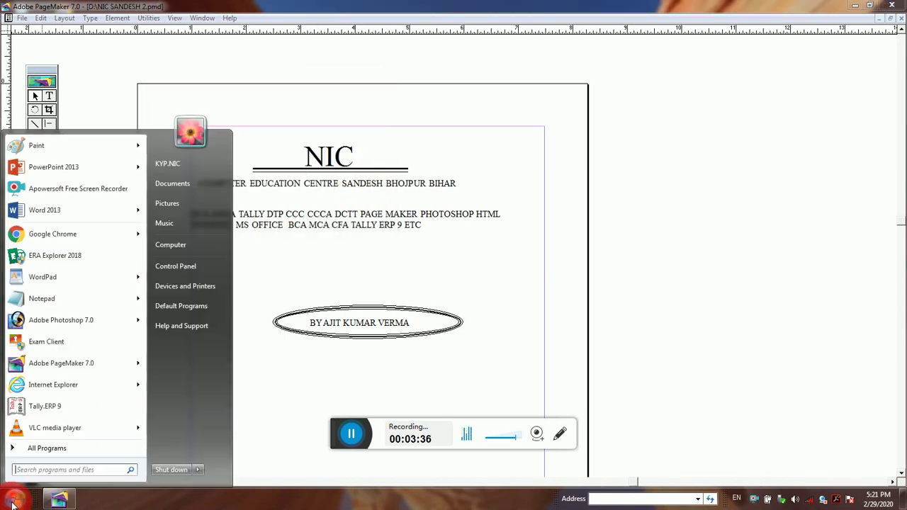
click(188, 242)
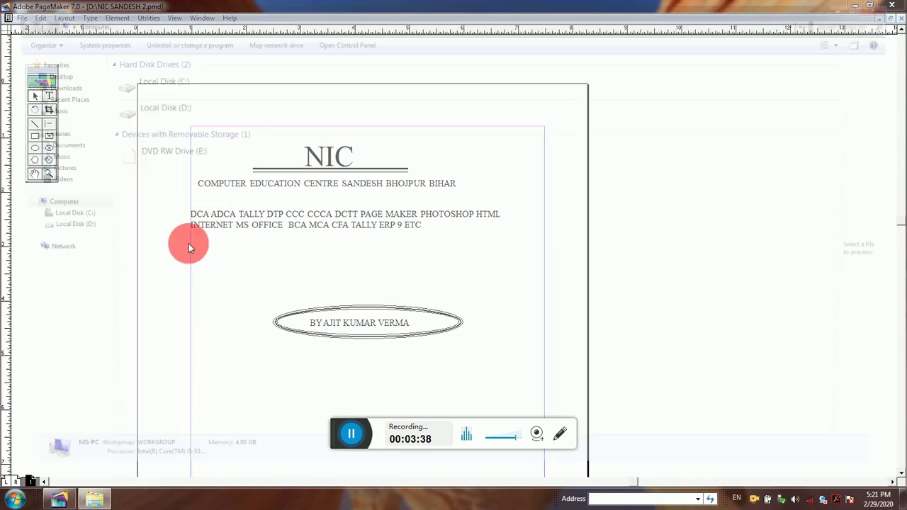
double_click(199, 111)
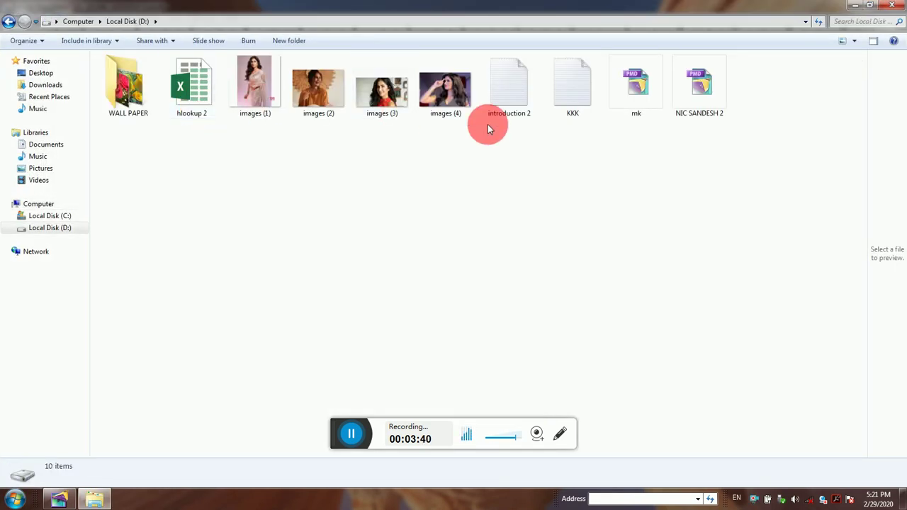
double_click(690, 96)
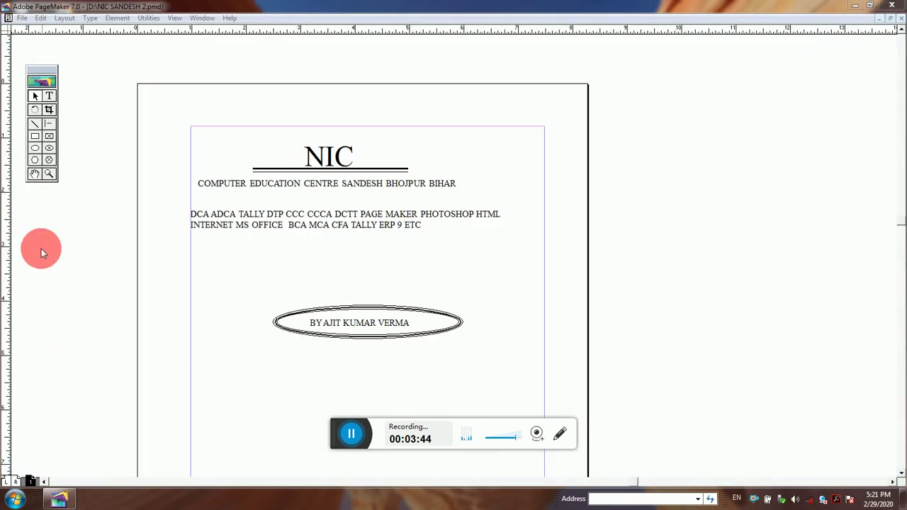
Step: Draw a rectangular frame about 1 by 1.2 in beside the page and an ellipse about 1.3 in wide beside the NIC heading
click(18, 19)
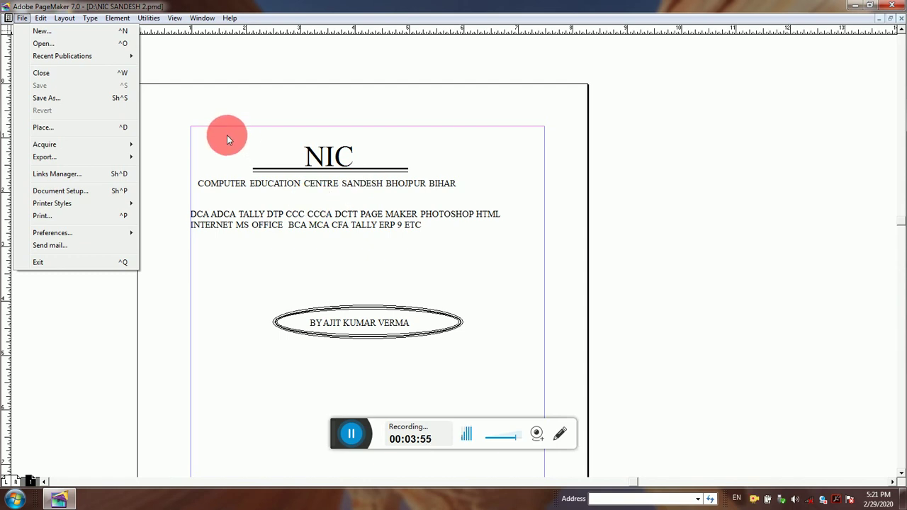
click(211, 97)
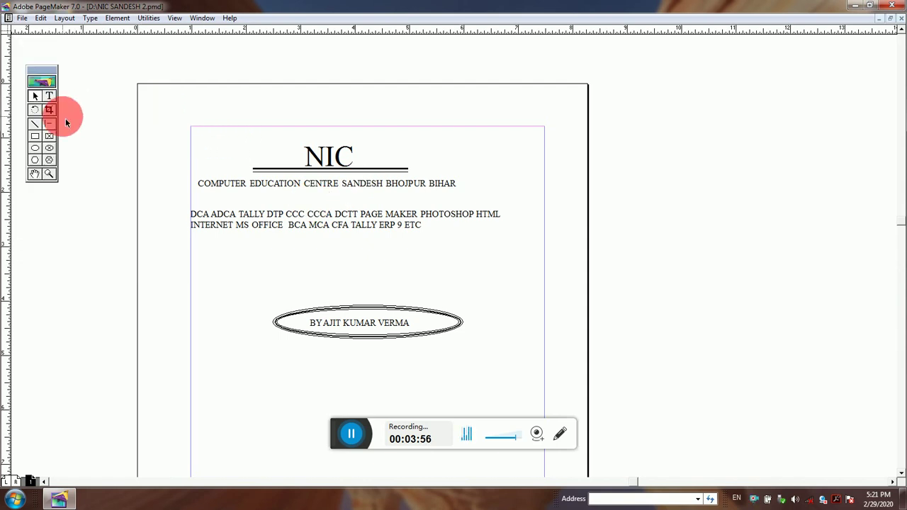
click(49, 136)
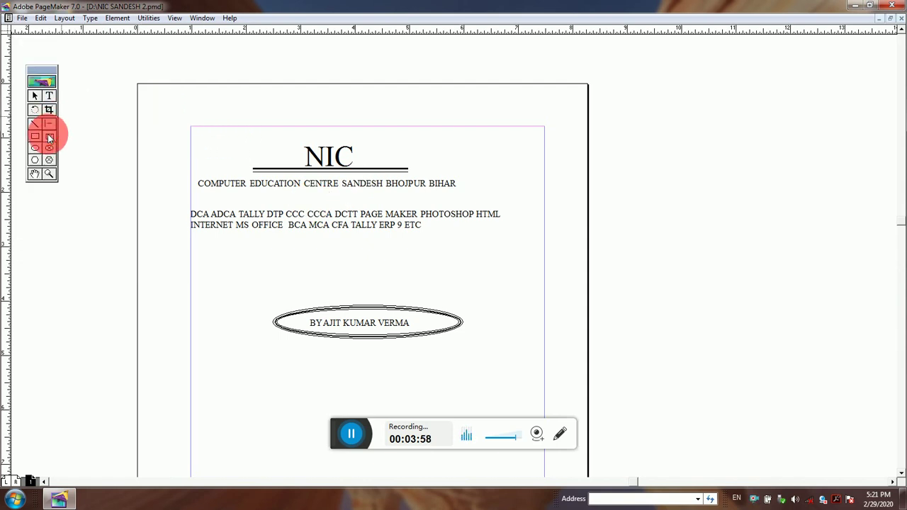
drag(65, 213, 117, 277)
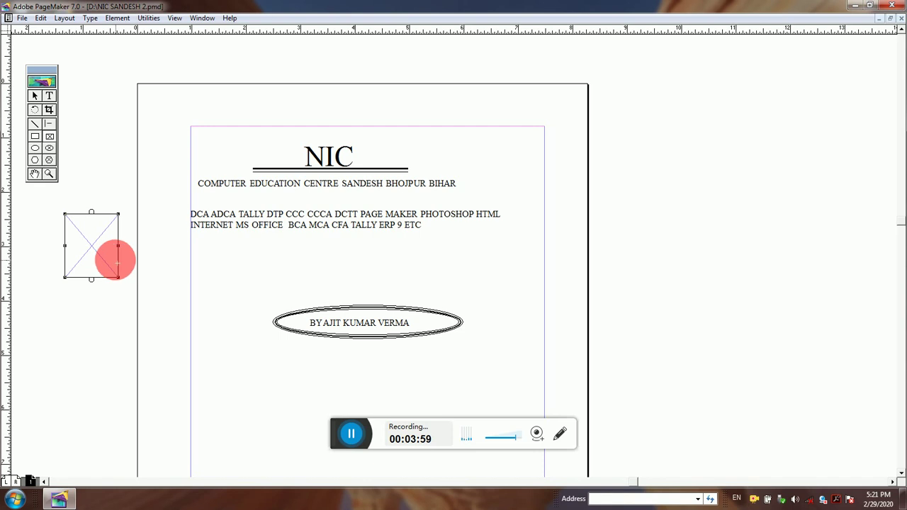
click(35, 148)
drag(427, 117, 498, 163)
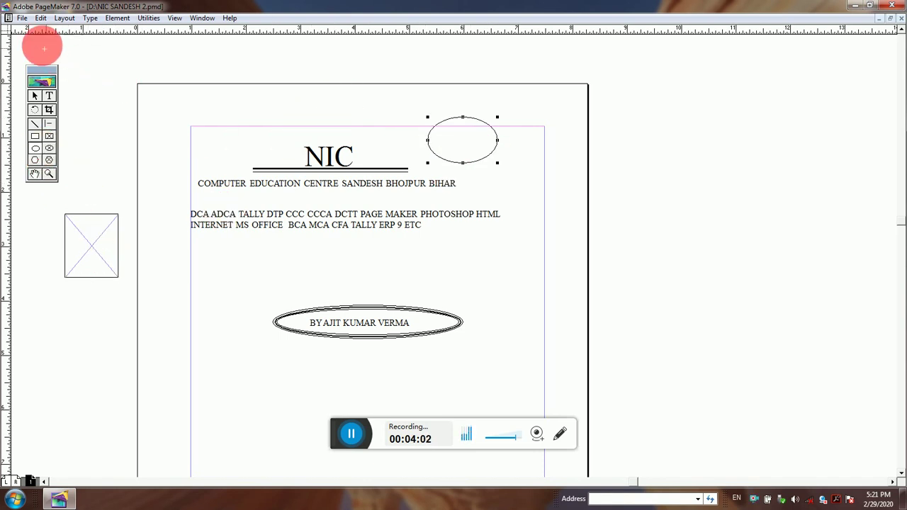
Step: Place the picture images (1) from Local Disk (D:) across the page's right margin, about 1.5 in wide
click(22, 18)
click(44, 127)
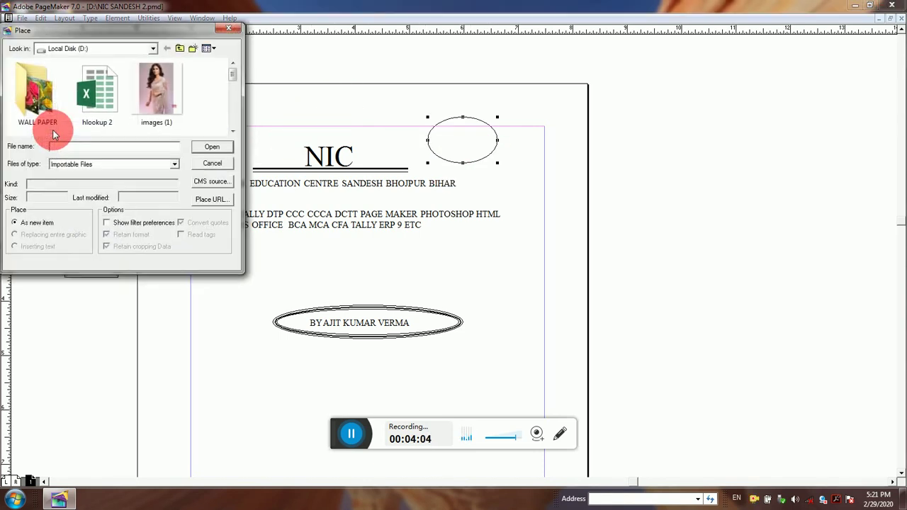
double_click(167, 90)
drag(511, 225, 592, 302)
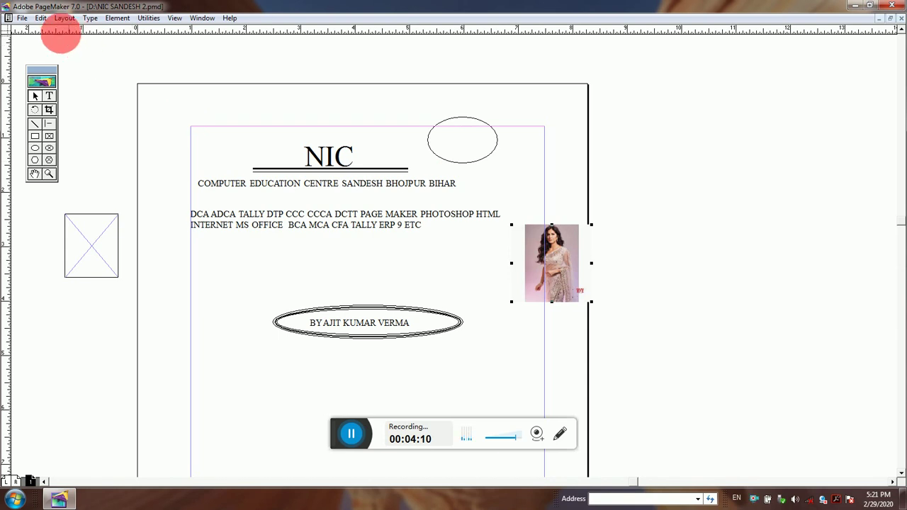
Step: Revert NIC SANDESH 2 to its last saved version, discarding the drawn shapes and the placed picture
click(23, 18)
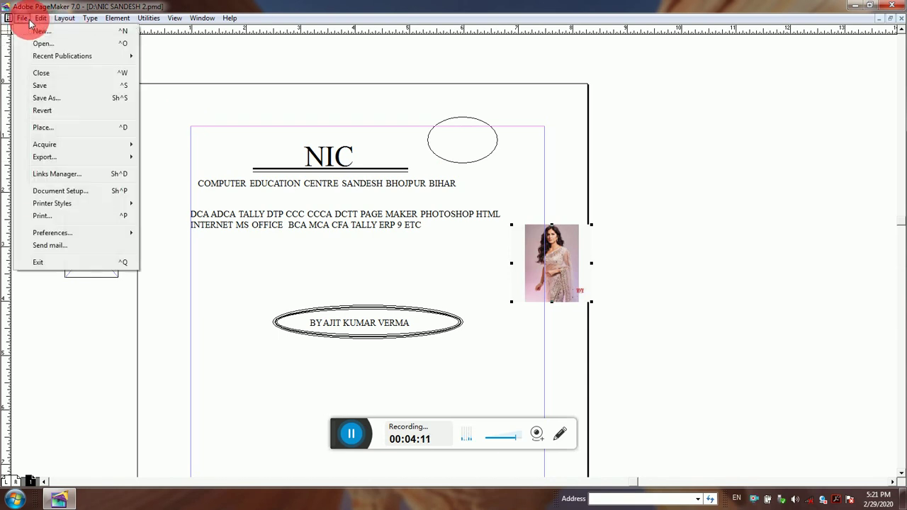
click(43, 111)
click(442, 287)
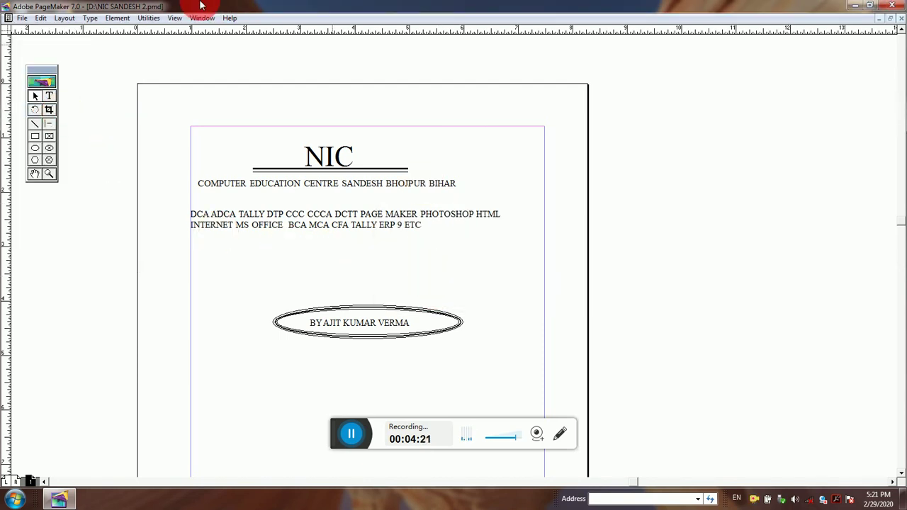
click(131, 6)
Step: Place the picture images (4) from Local Disk (D:) across the page's right edge and shift it down about 0.9 in
click(21, 18)
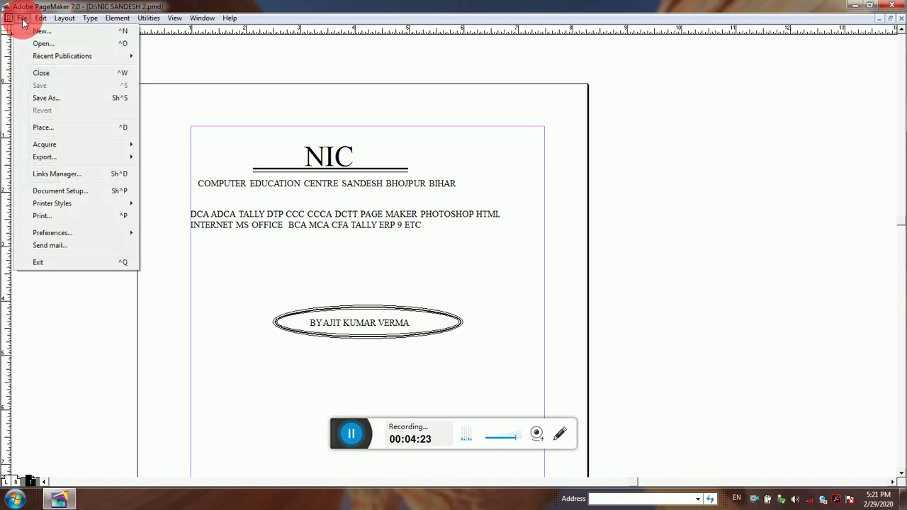
click(439, 214)
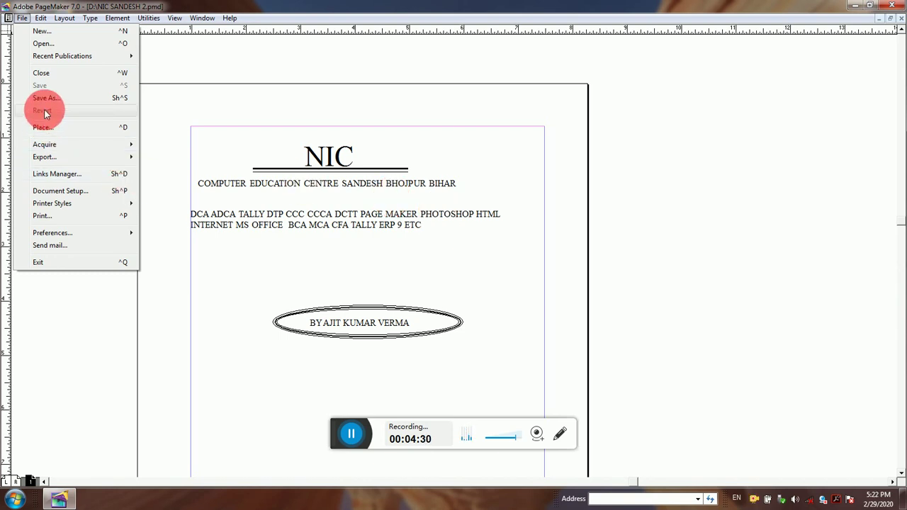
click(64, 127)
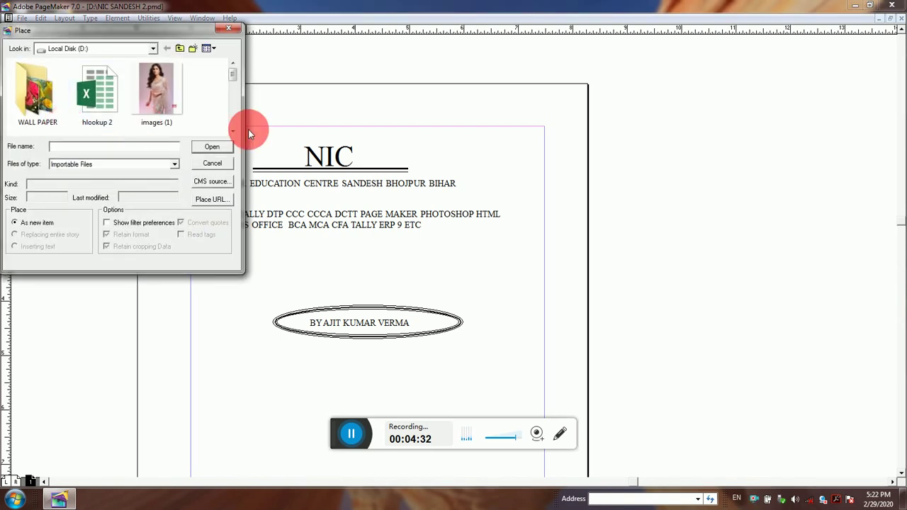
click(232, 130)
click(170, 97)
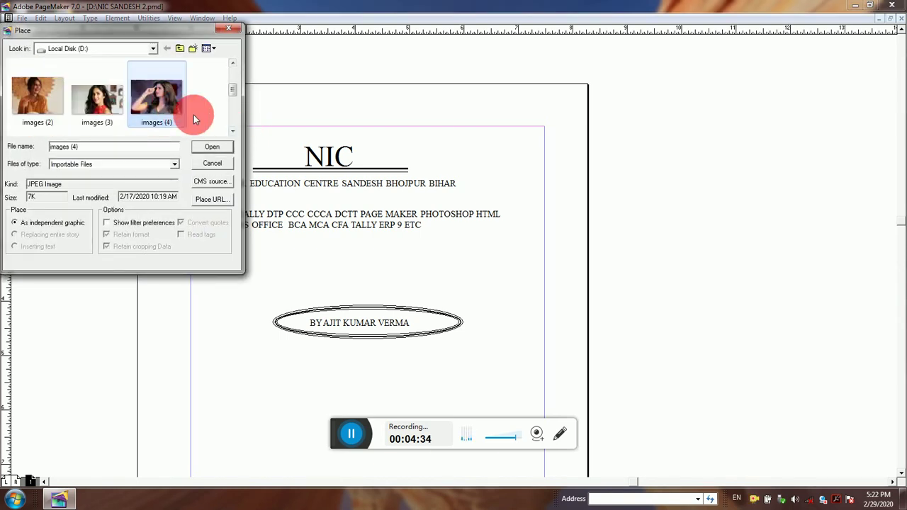
click(211, 146)
click(559, 125)
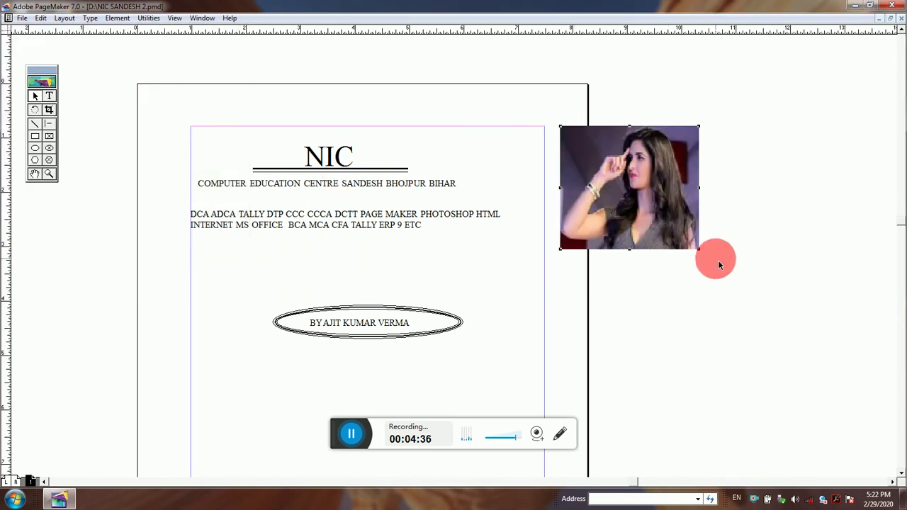
drag(660, 211, 677, 259)
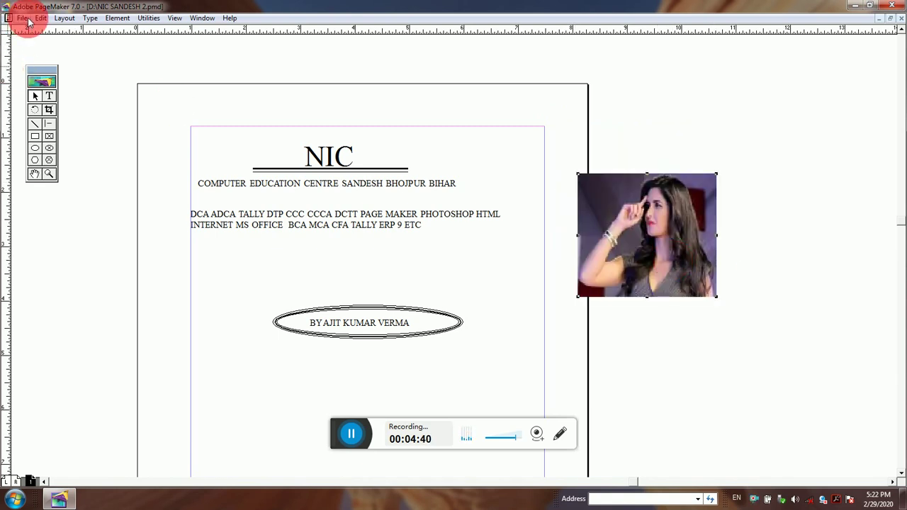
click(28, 21)
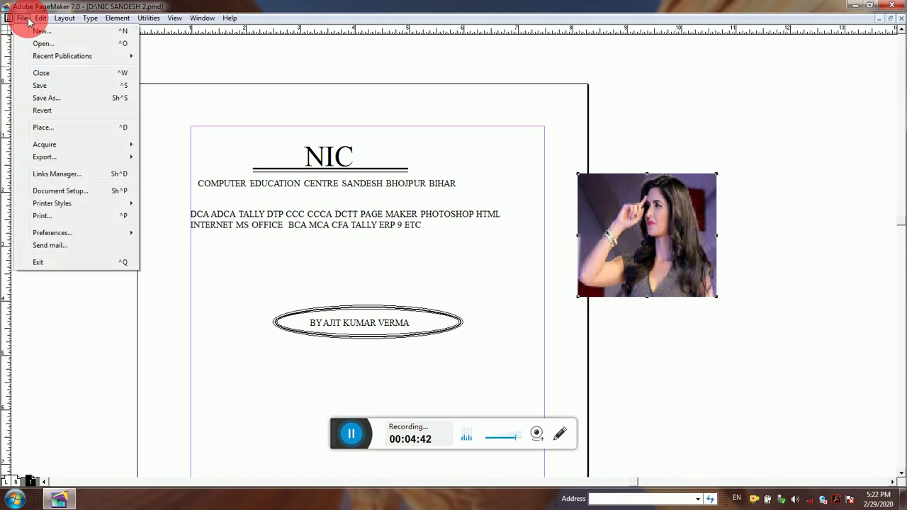
click(278, 308)
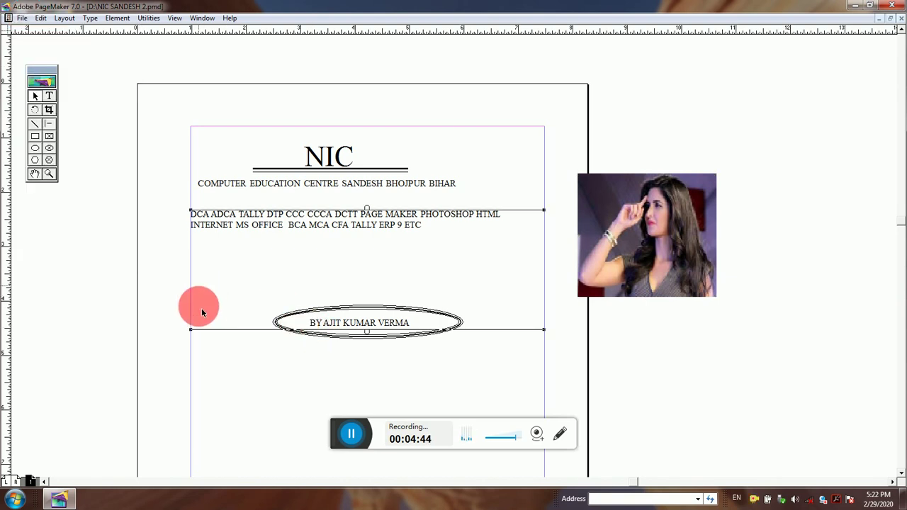
click(221, 369)
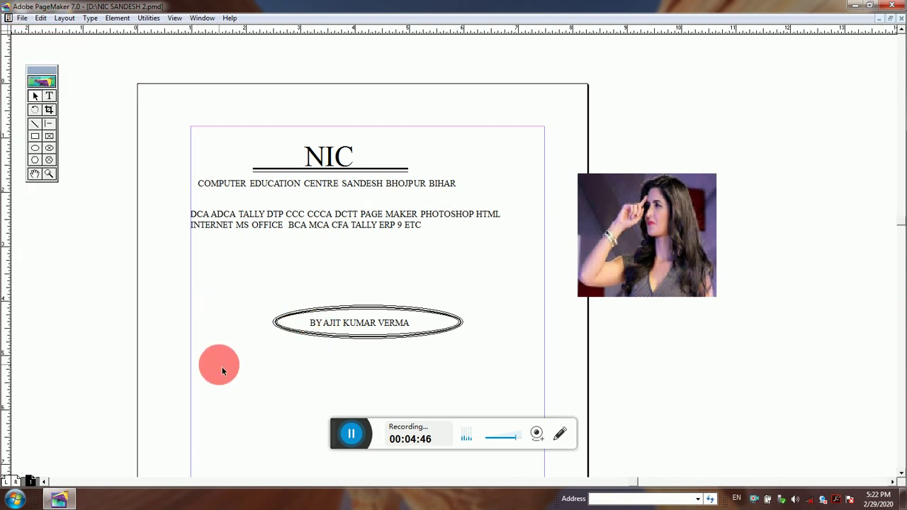
Step: Launch Notepad through the Windows Run prompt
key(super+r)
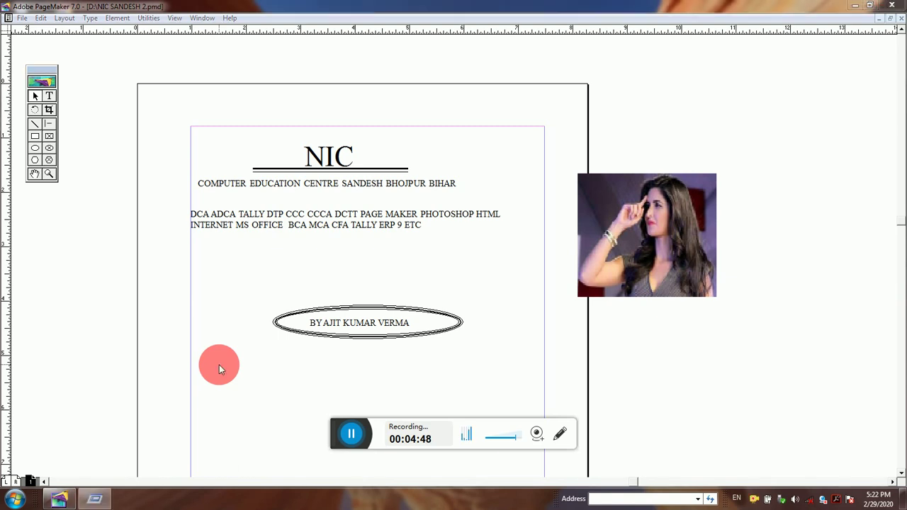
text(NO)
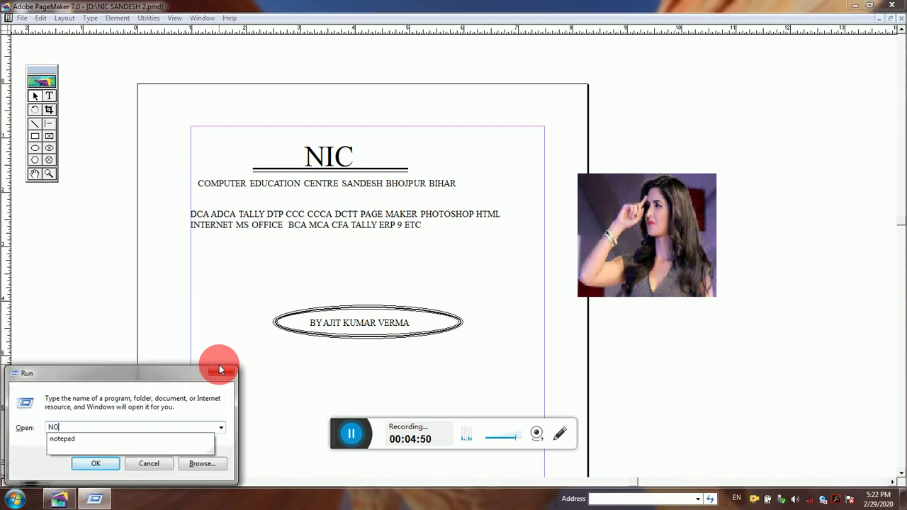
key(Down)
key(Return)
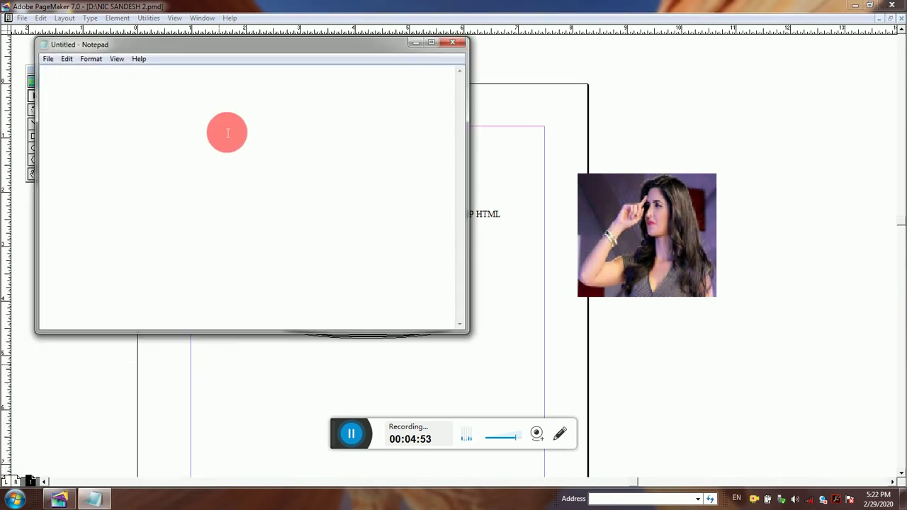
Step: Write NIC SANDESH BHOJPUR BIHAR in the blank Notepad document
text(NIC SSA)
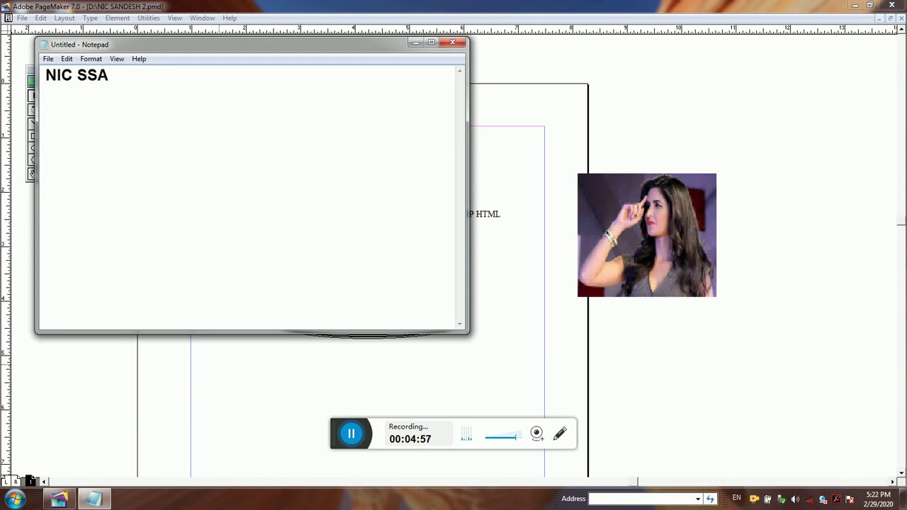
key(BackSpace)
key(BackSpace)
text(ANDE)
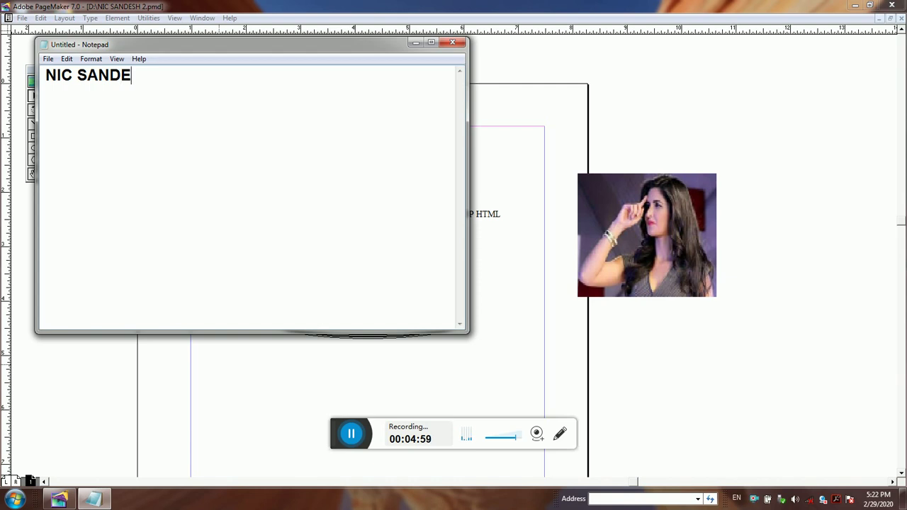
text(SH BH)
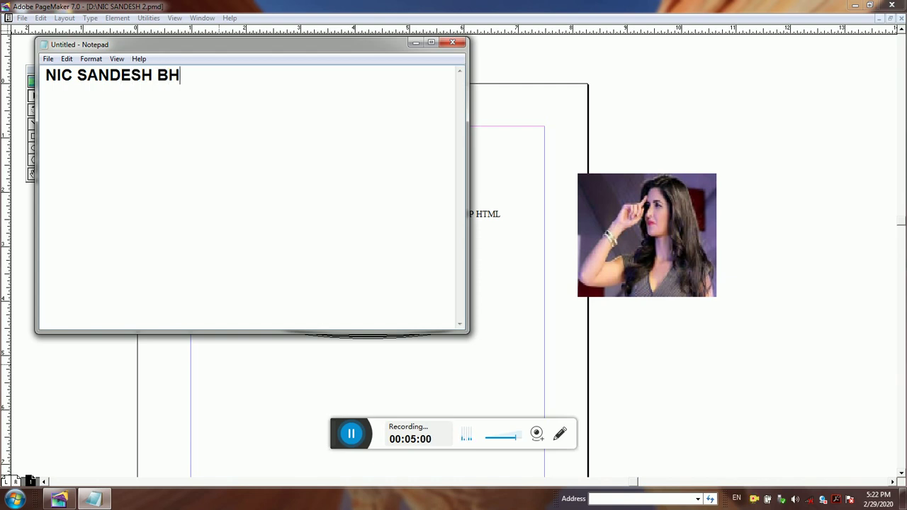
text(OJP)
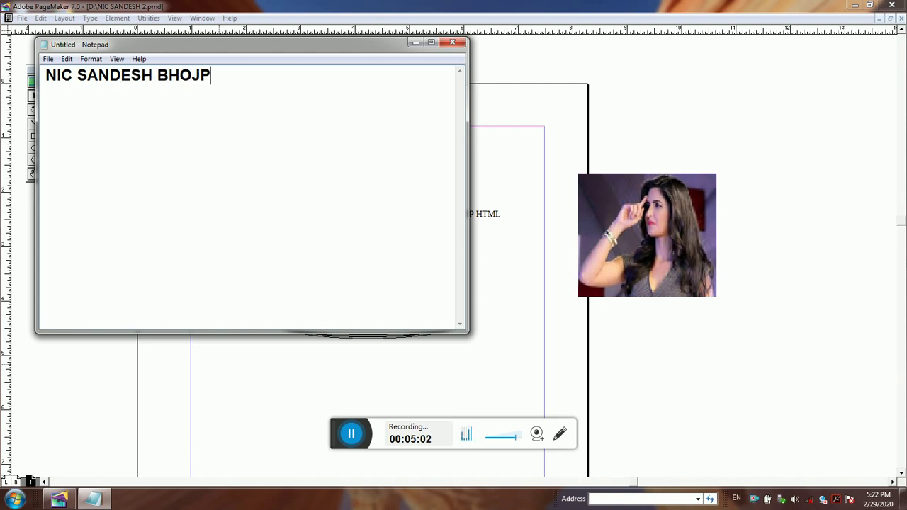
text(UR BIHA)
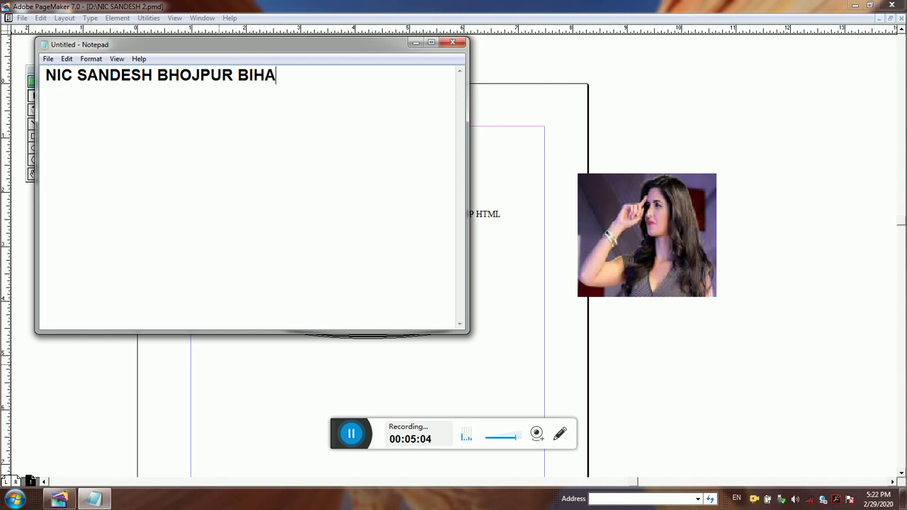
text(R)
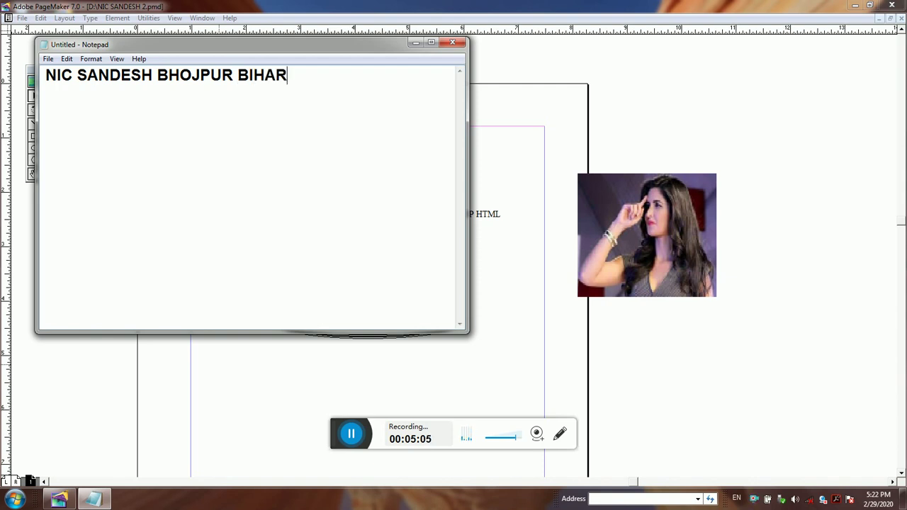
Step: Save the Notepad text as OK in Text Documents format on the Desktop and close Notepad
click(49, 58)
click(74, 100)
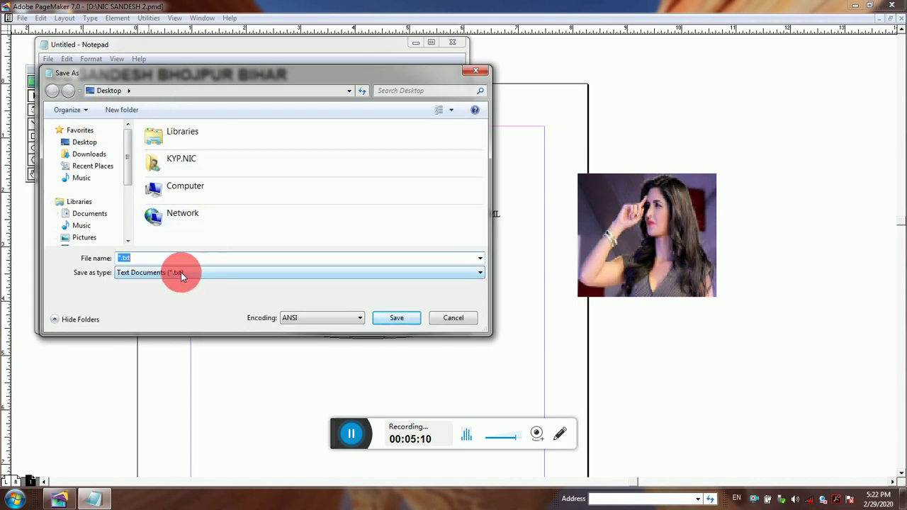
text(8KK)
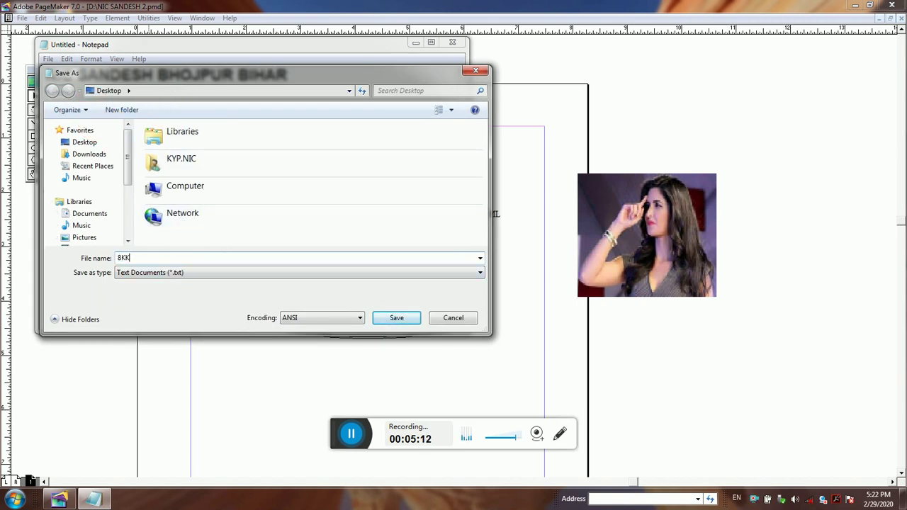
key(BackSpace)
key(BackSpace)
key(BackSpace)
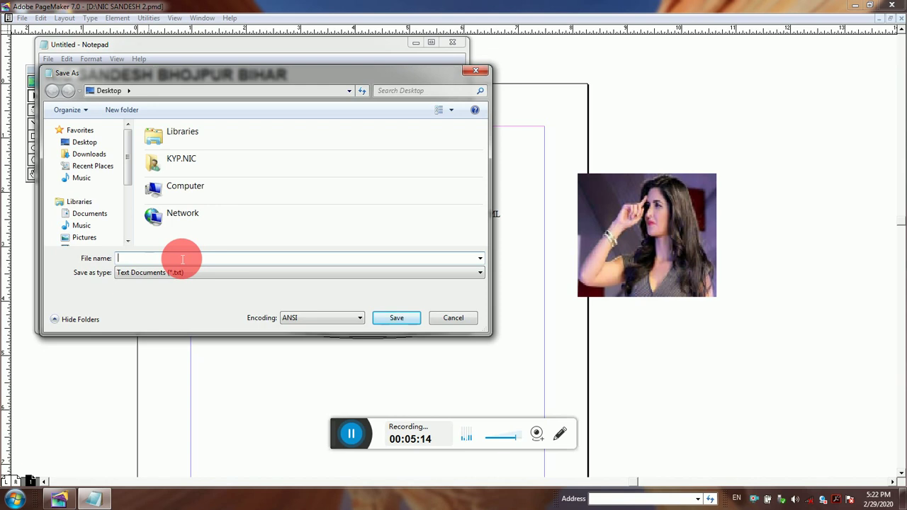
text(OK)
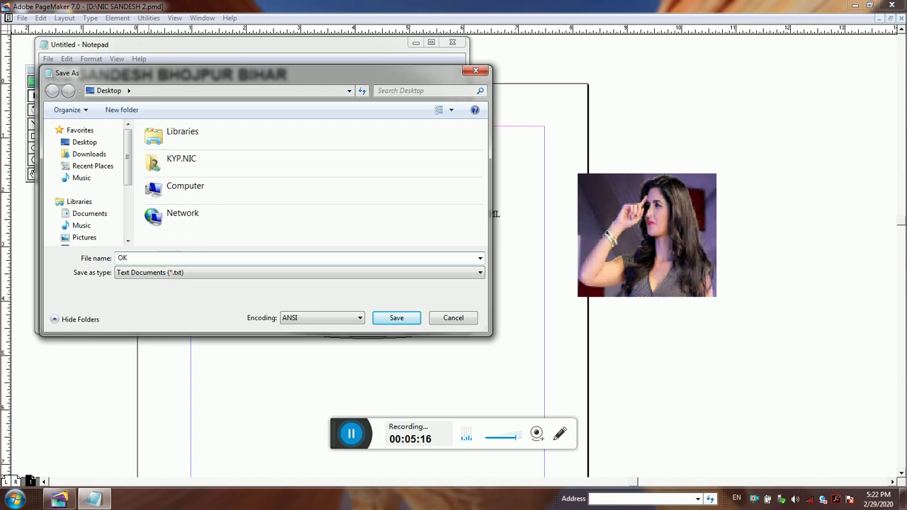
click(399, 318)
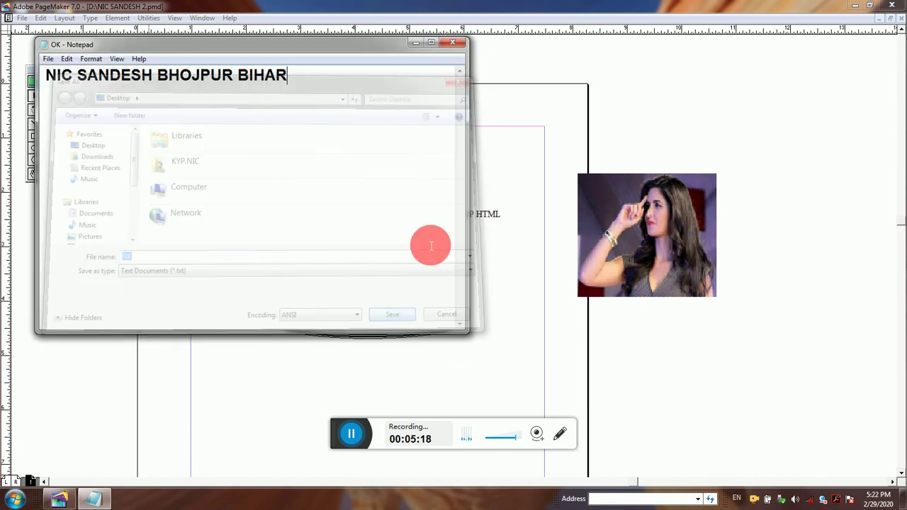
click(457, 45)
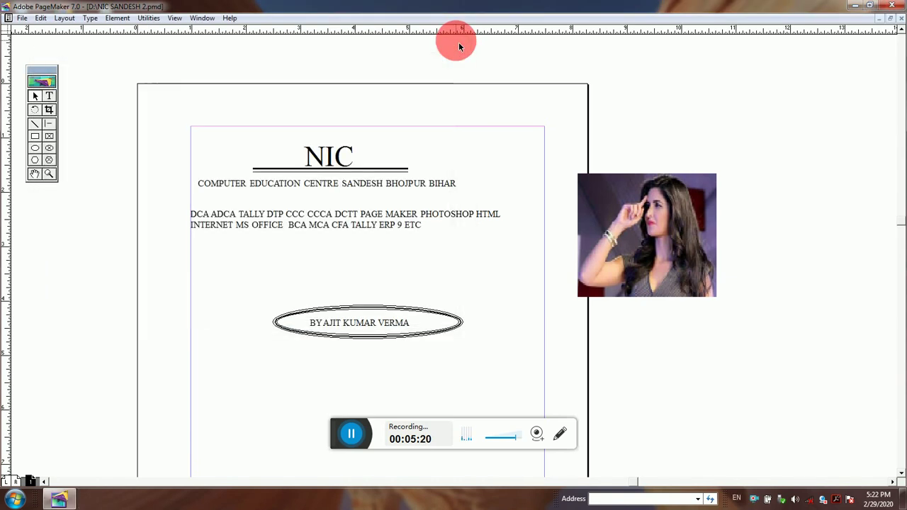
Step: Place OK.txt from the Desktop as a new story across the page's left edge and widen its text block to about 1.8 in
click(20, 18)
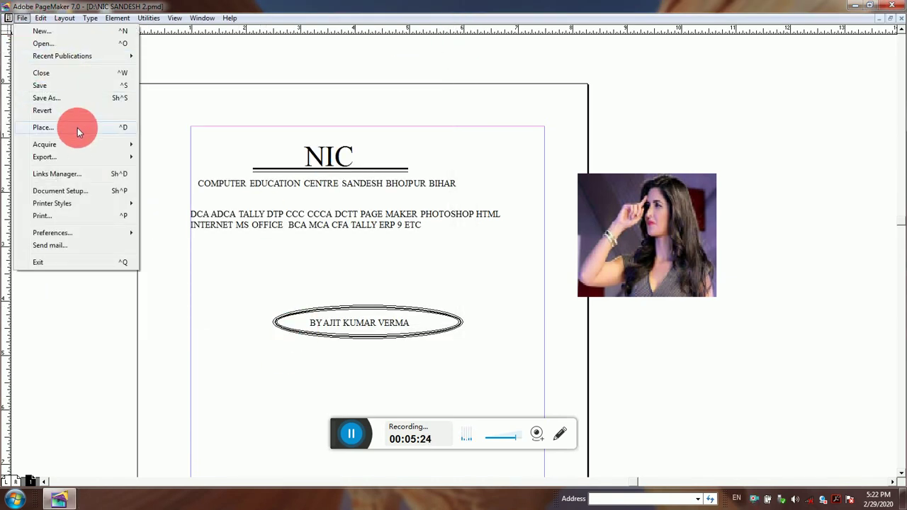
click(77, 127)
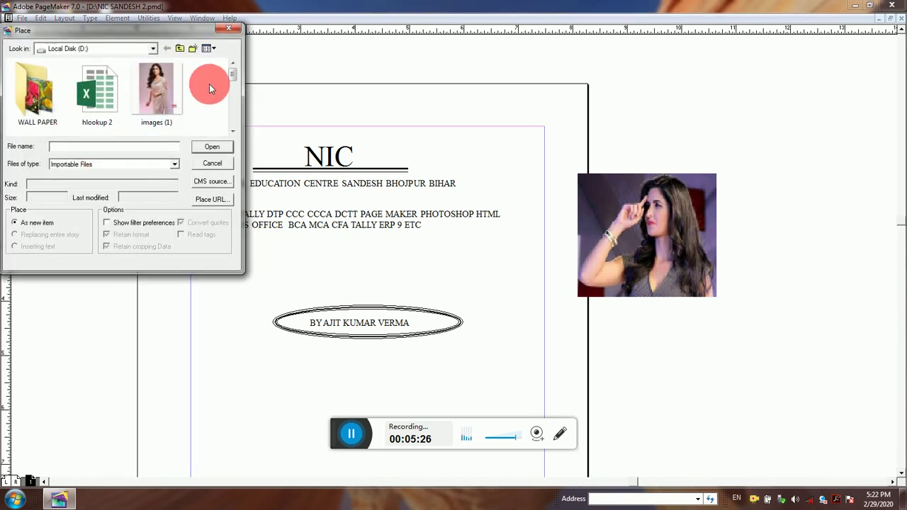
click(152, 48)
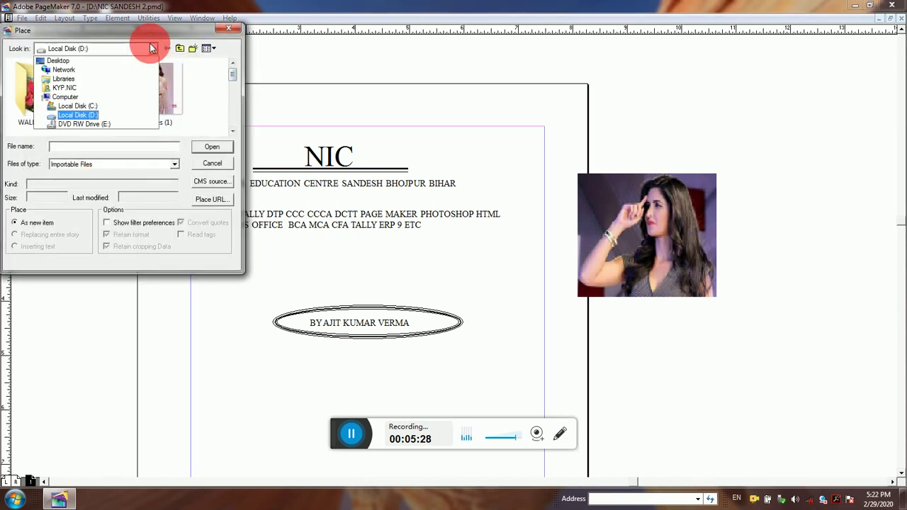
click(88, 61)
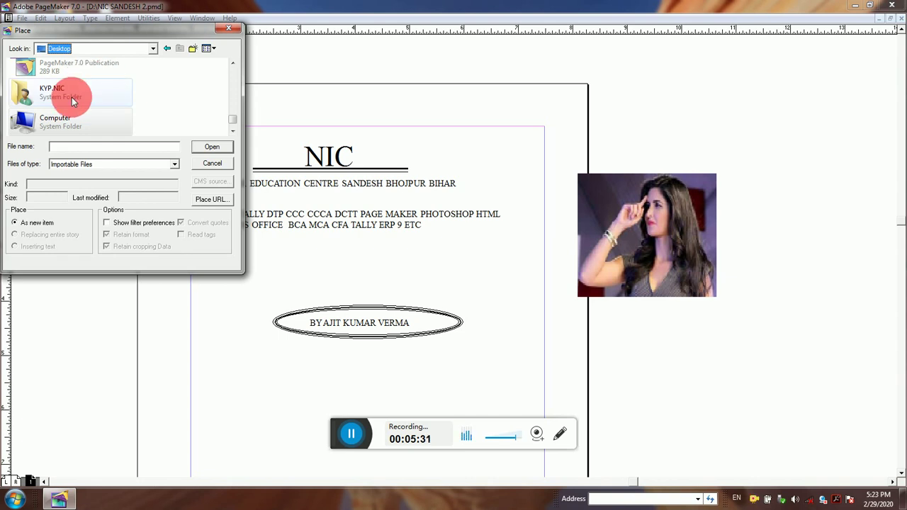
click(101, 149)
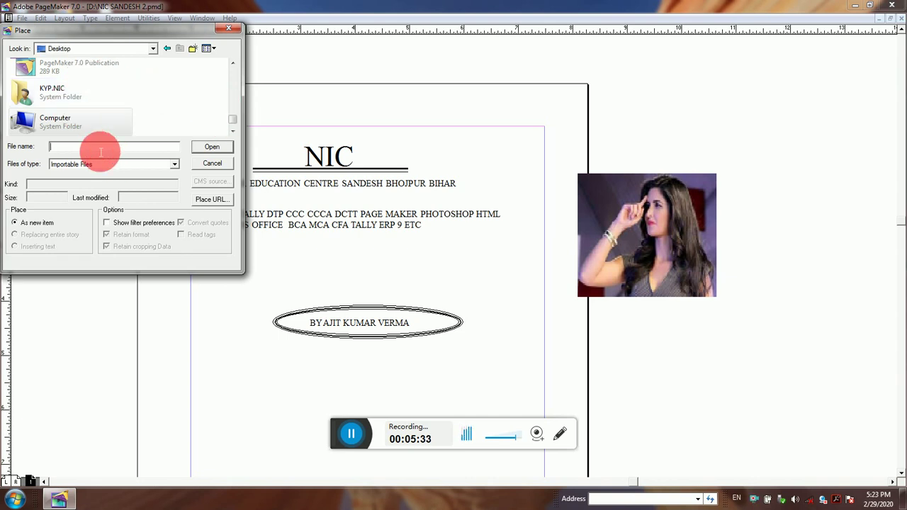
text(OK)
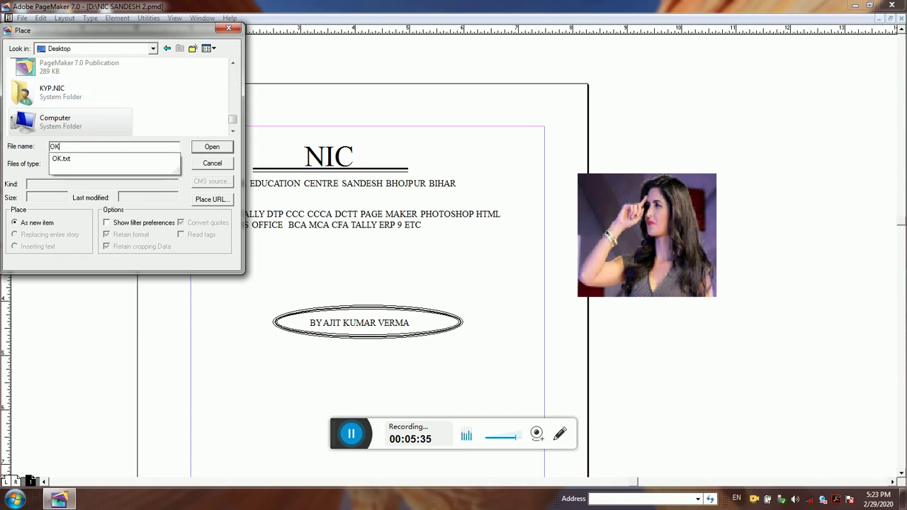
click(65, 160)
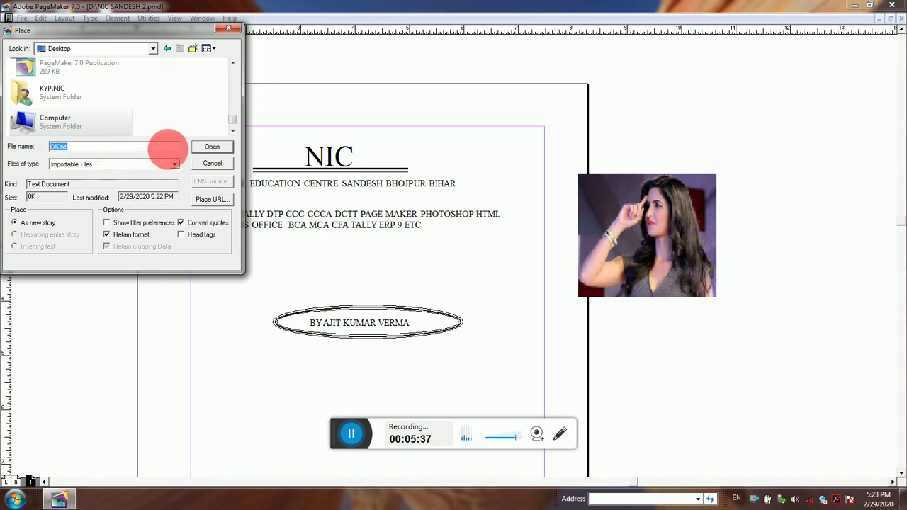
click(201, 148)
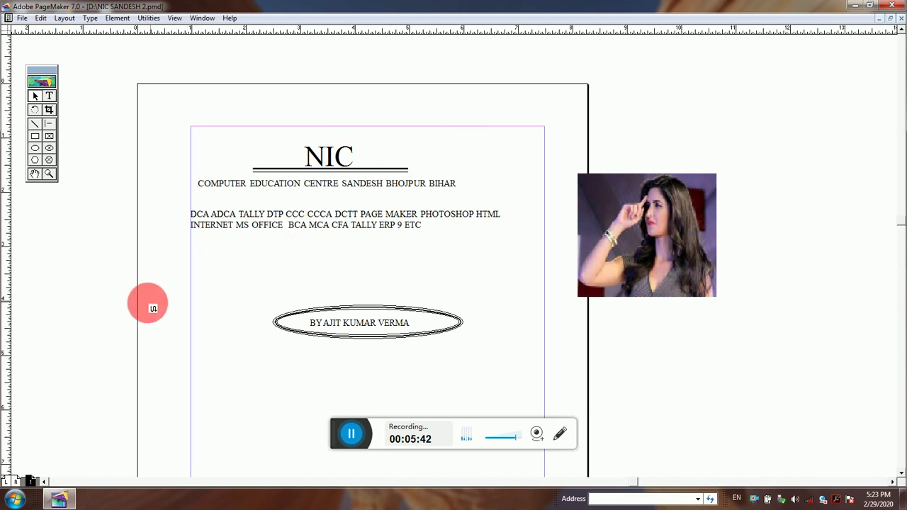
click(98, 302)
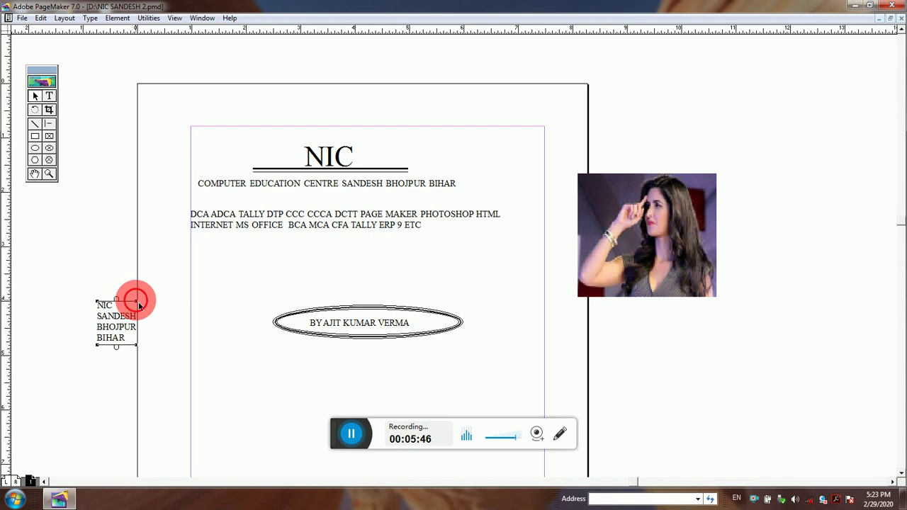
drag(136, 302, 197, 305)
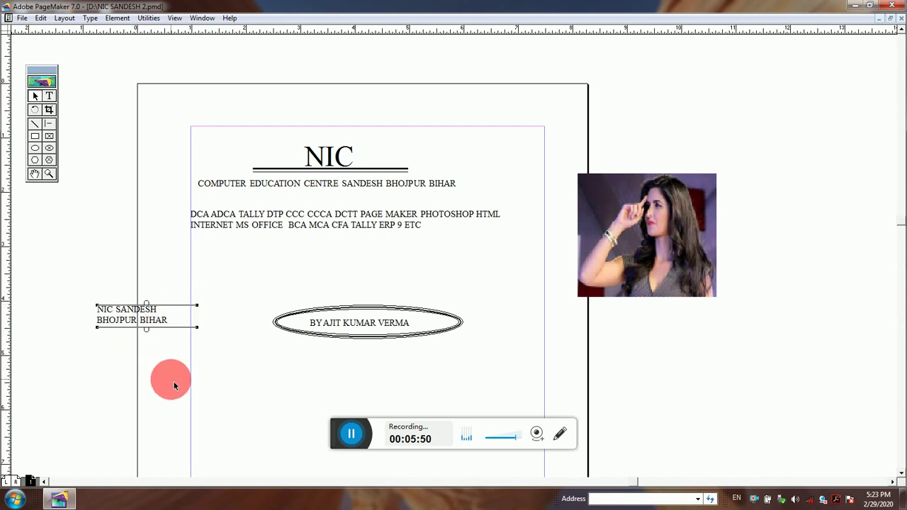
Step: Open the HP LaserJet M1005 MFP TWAIN window with Acquire Image and dismiss it without scanning
click(22, 18)
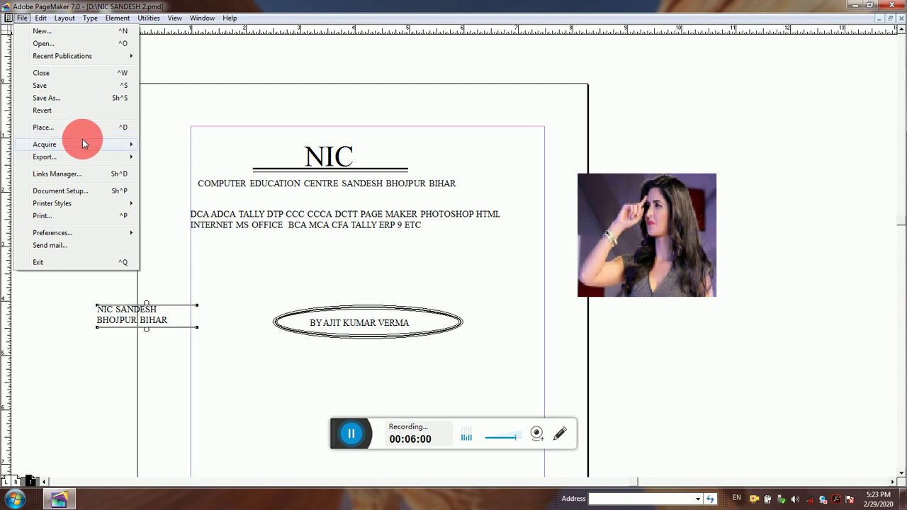
mouse_move(84, 143)
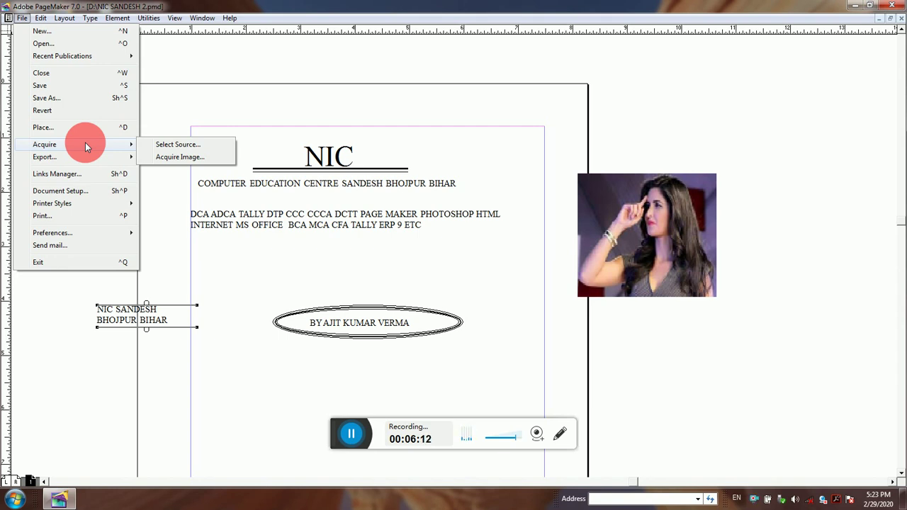
click(177, 157)
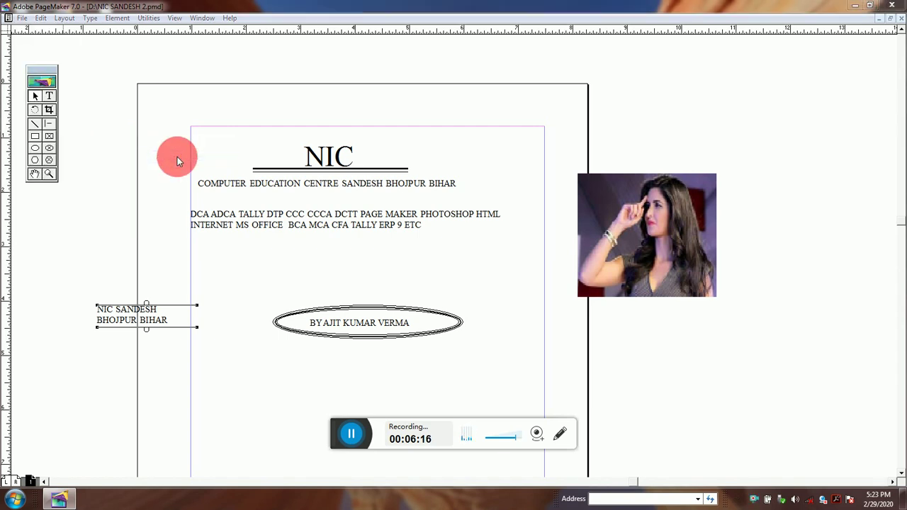
click(361, 277)
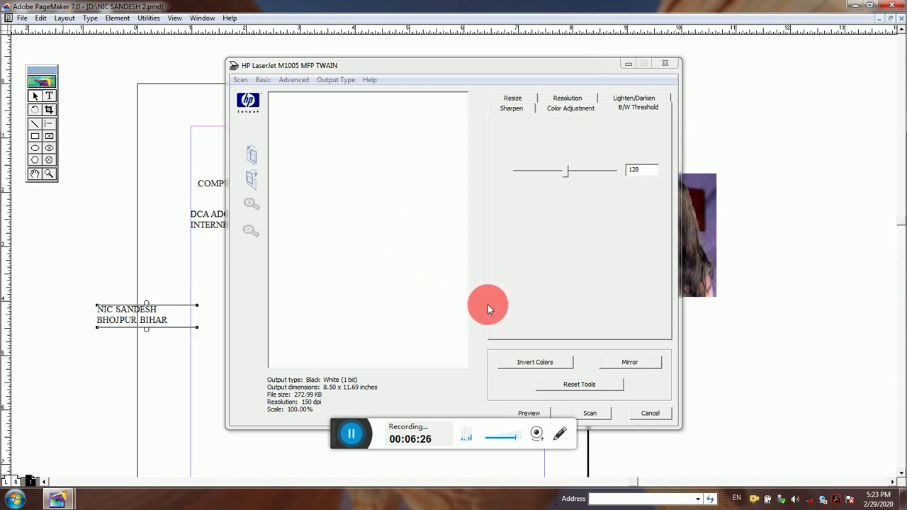
click(650, 414)
Step: Examine the available scanner sources for image acquisition and cancel without selecting one
click(22, 18)
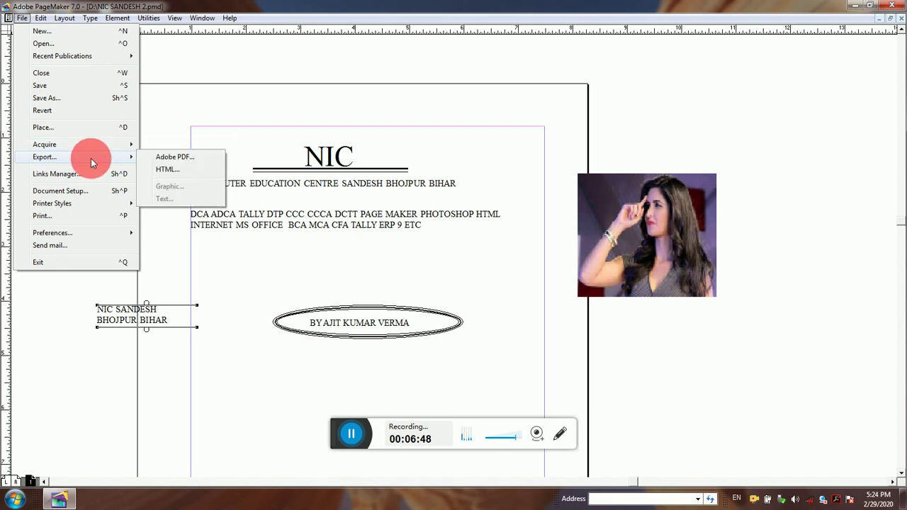
mouse_move(94, 142)
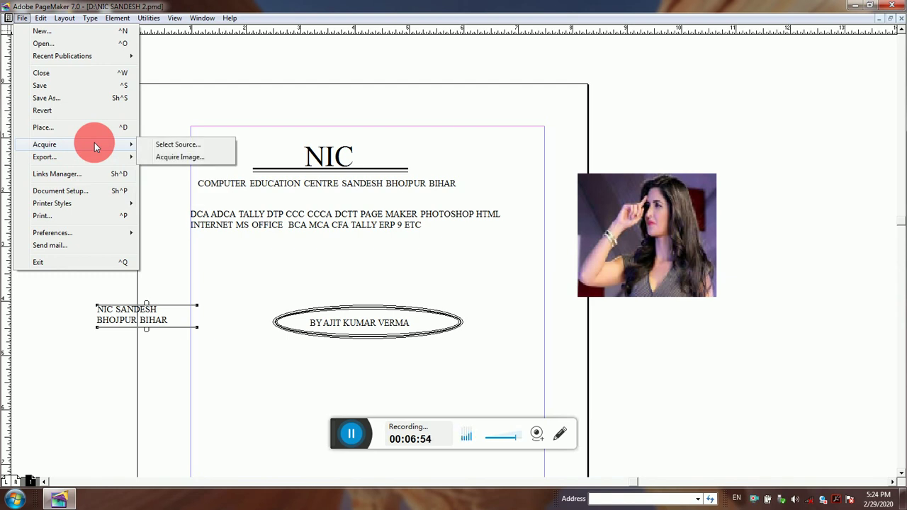
click(170, 147)
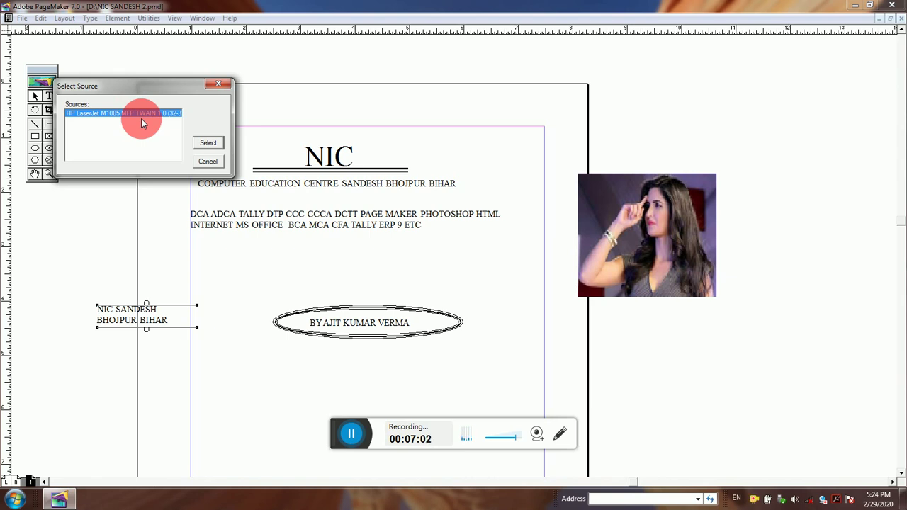
click(205, 162)
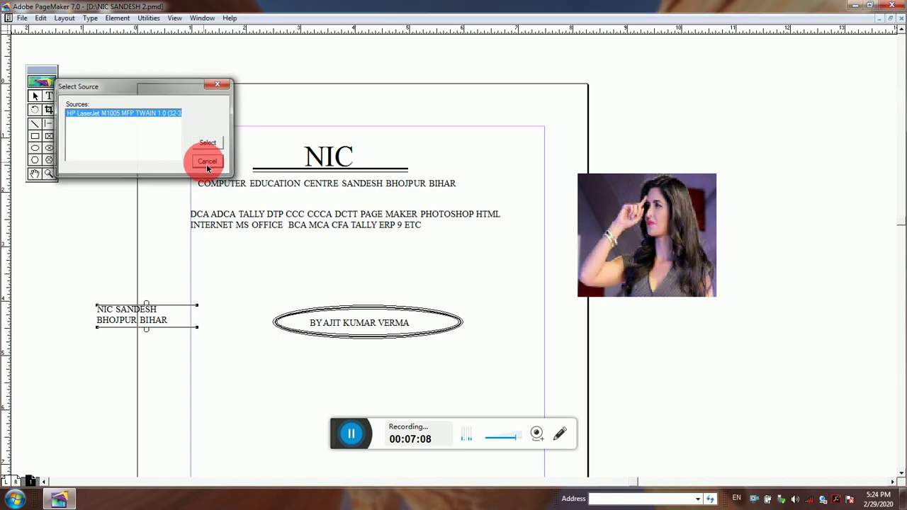
click(27, 18)
mouse_move(59, 159)
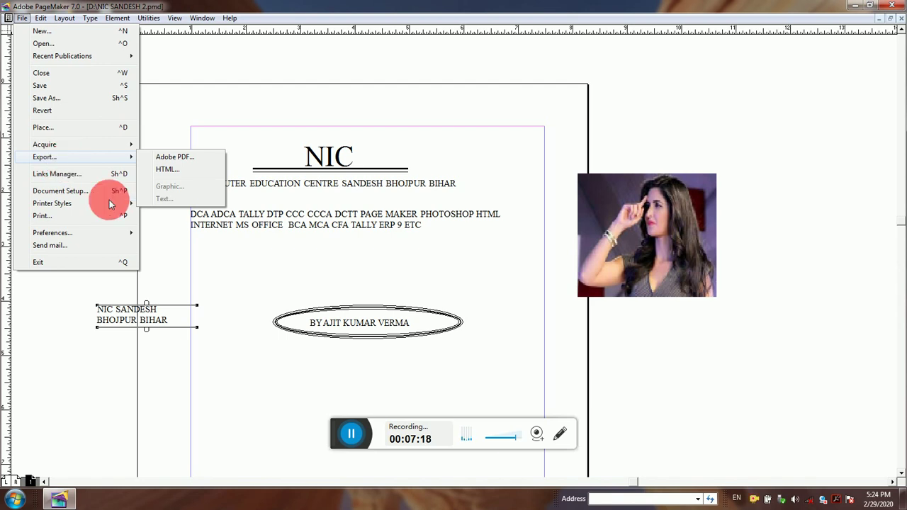
click(257, 269)
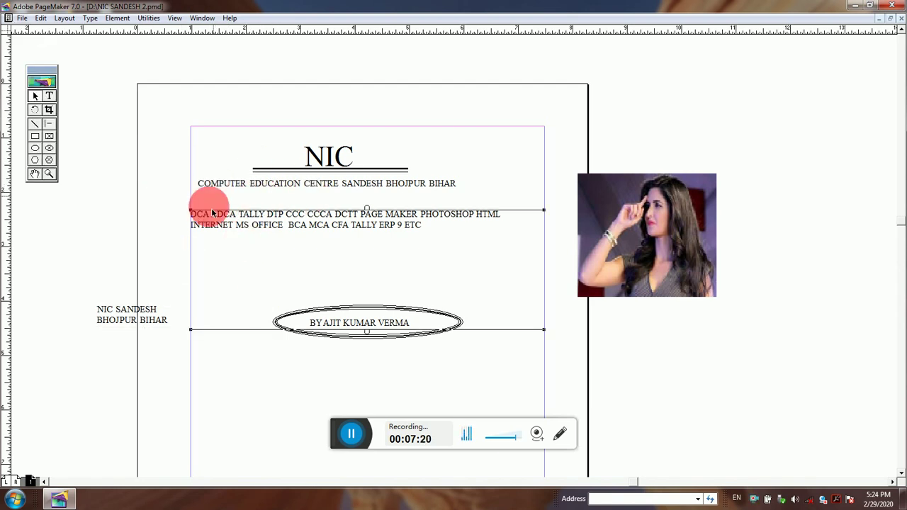
Step: Export only the text line COMPUTER EDUCATION CENTRE SANDESH BHOJPUR BIHAR as a Text-only file named HK on the Desktop
click(43, 98)
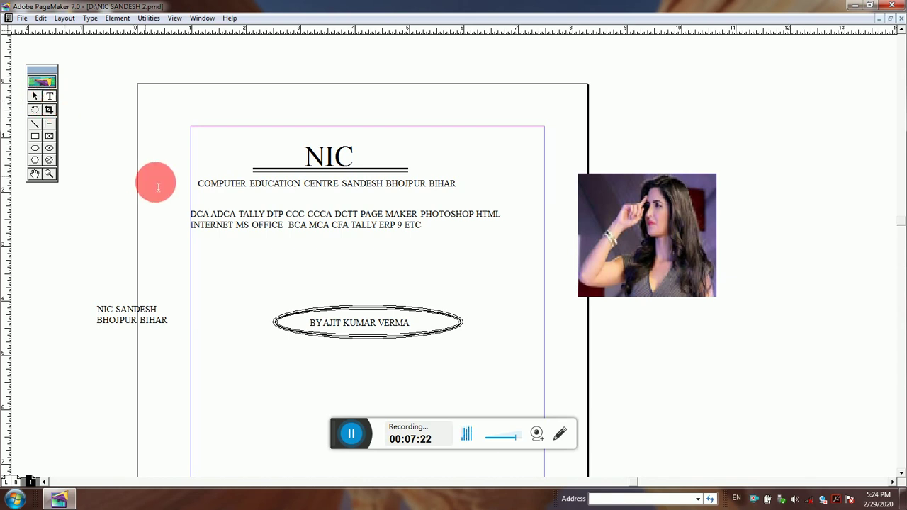
drag(199, 185, 415, 190)
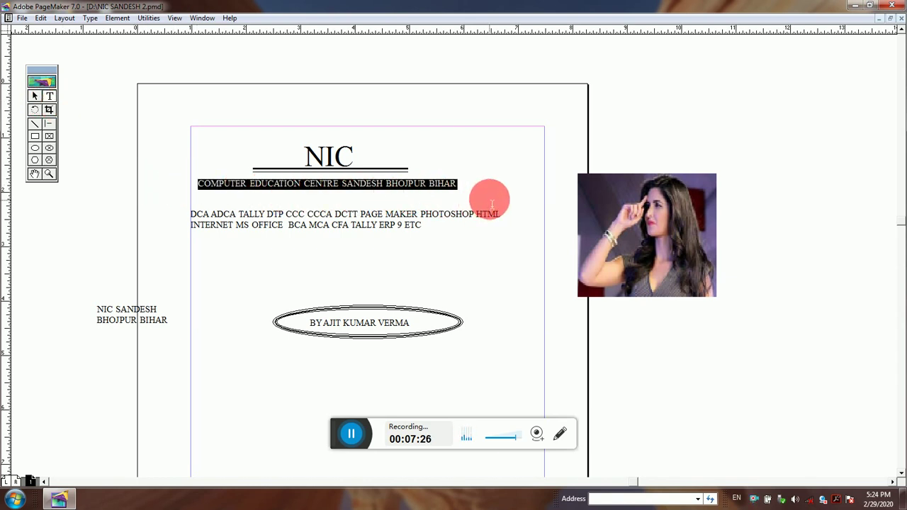
click(27, 18)
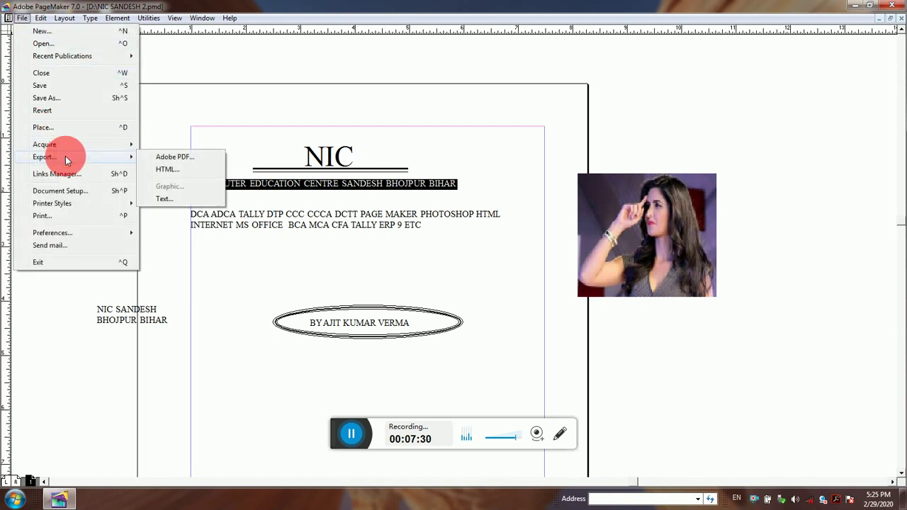
click(172, 204)
drag(175, 33, 367, 147)
click(165, 182)
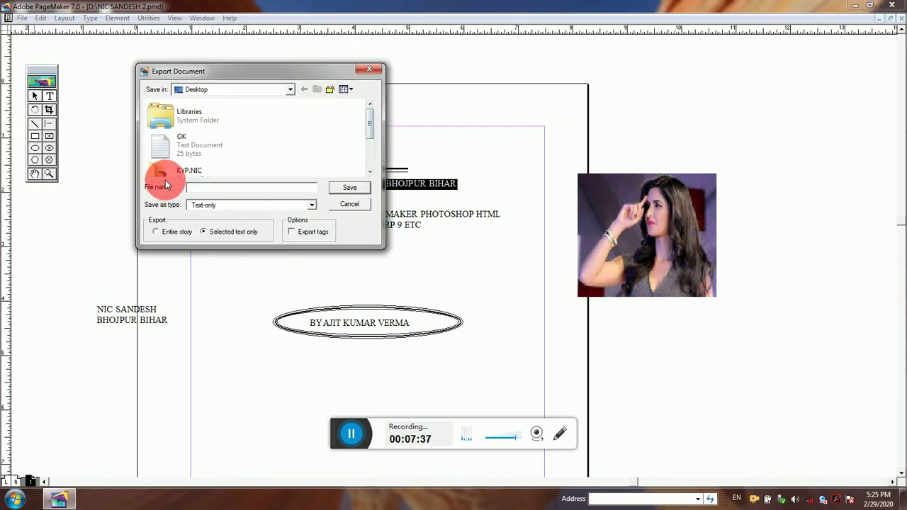
text(HK)
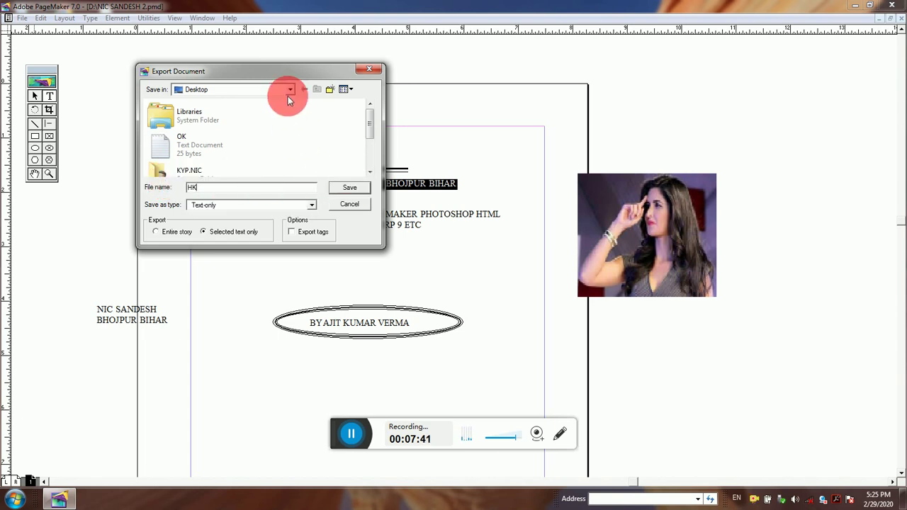
click(350, 187)
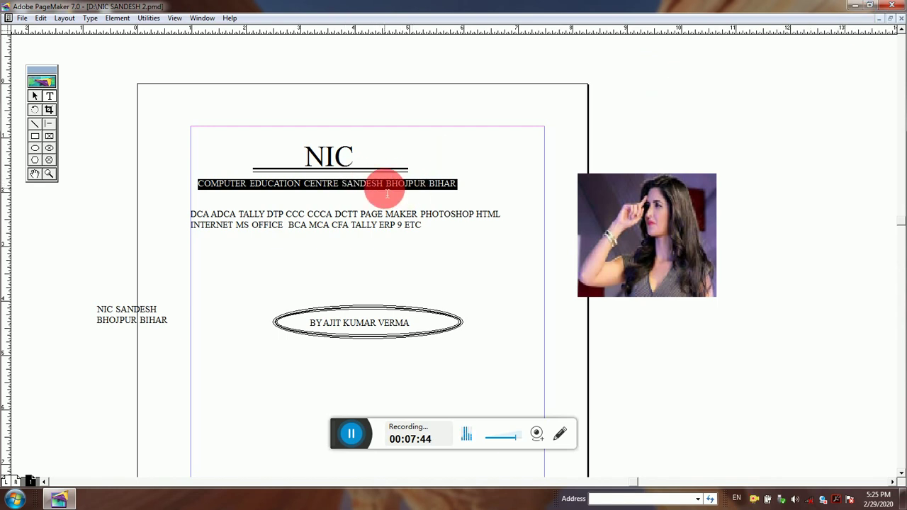
Step: Check the exported HK text file from the Desktop in Notepad, close it and return to PageMaker
click(854, 8)
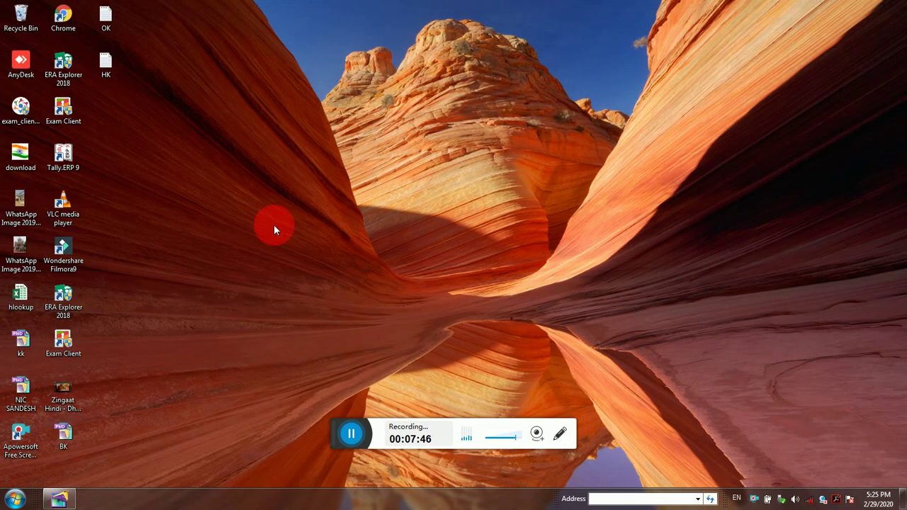
double_click(106, 68)
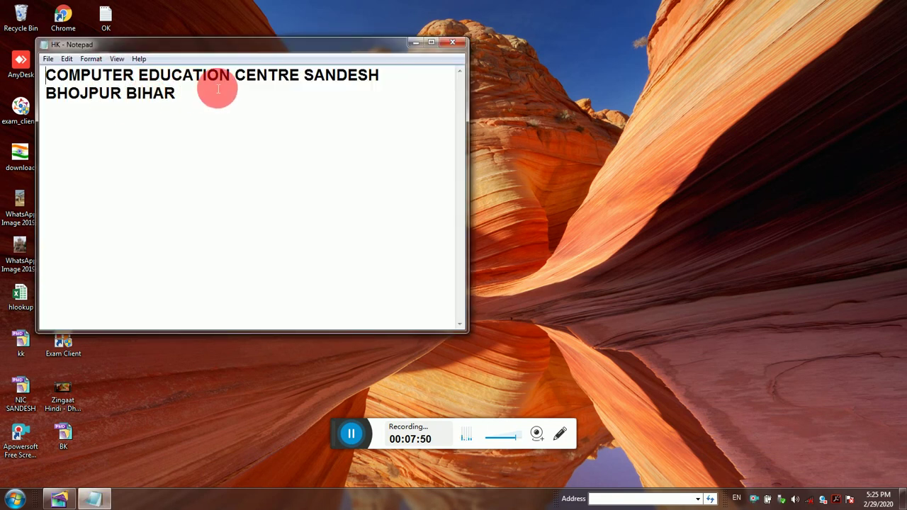
click(450, 41)
click(59, 498)
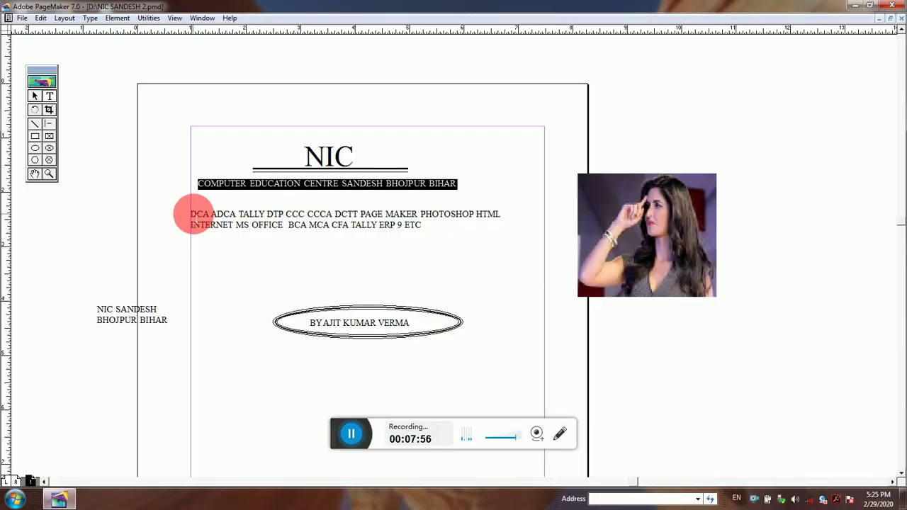
drag(192, 213, 272, 214)
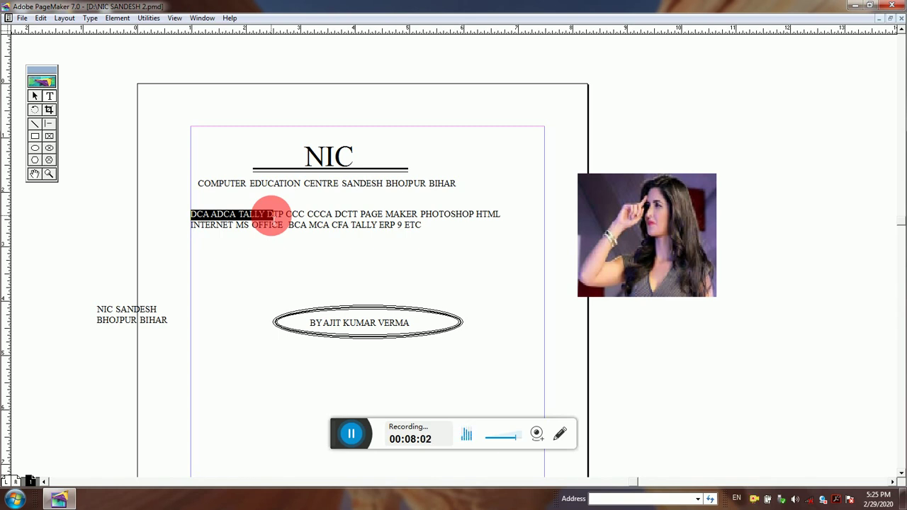
click(24, 18)
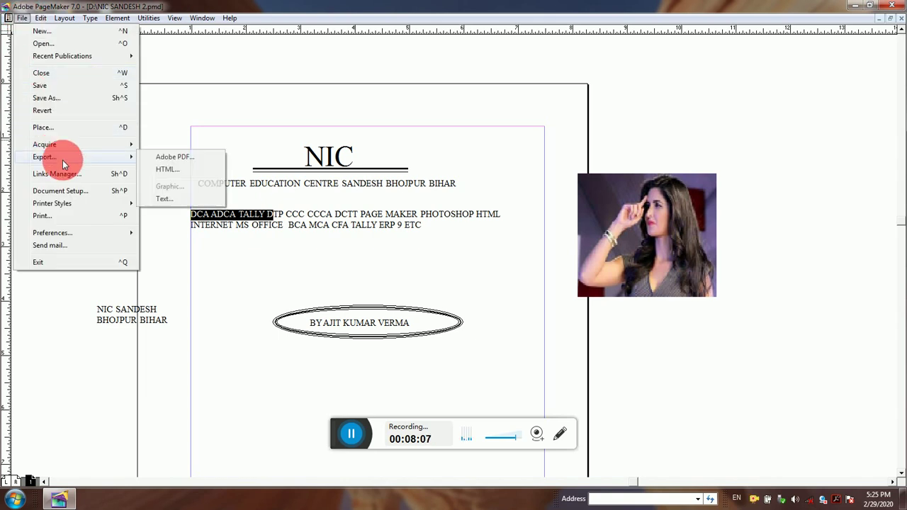
click(263, 242)
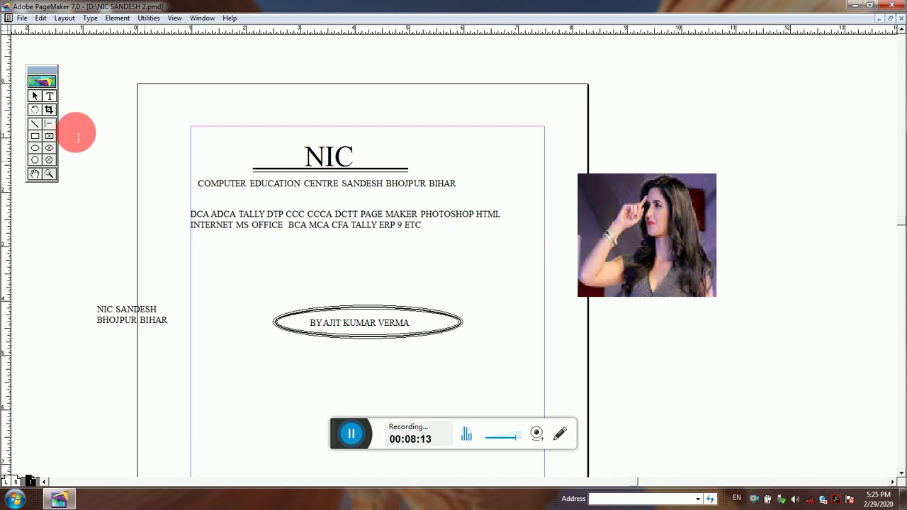
click(22, 18)
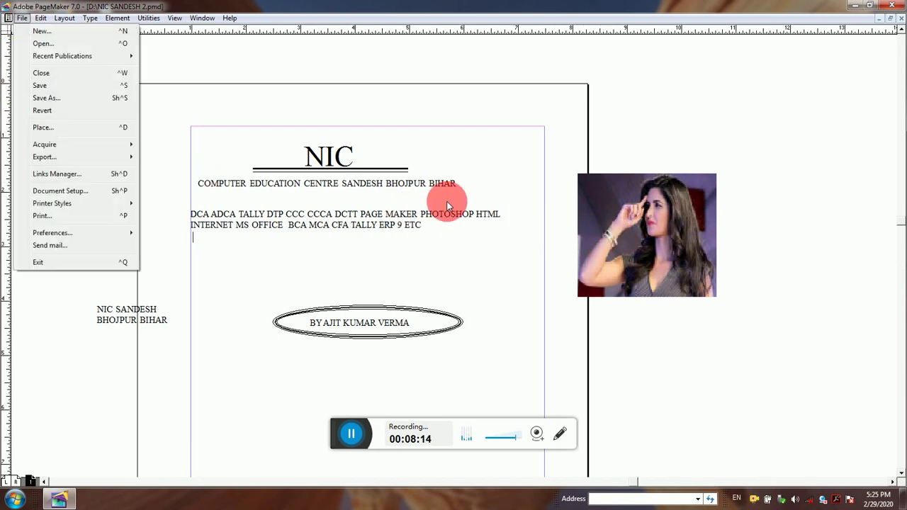
click(642, 245)
Step: Move the photo about 1.3 in left and 0.3 in down so that it straddles the page's right edge
click(35, 95)
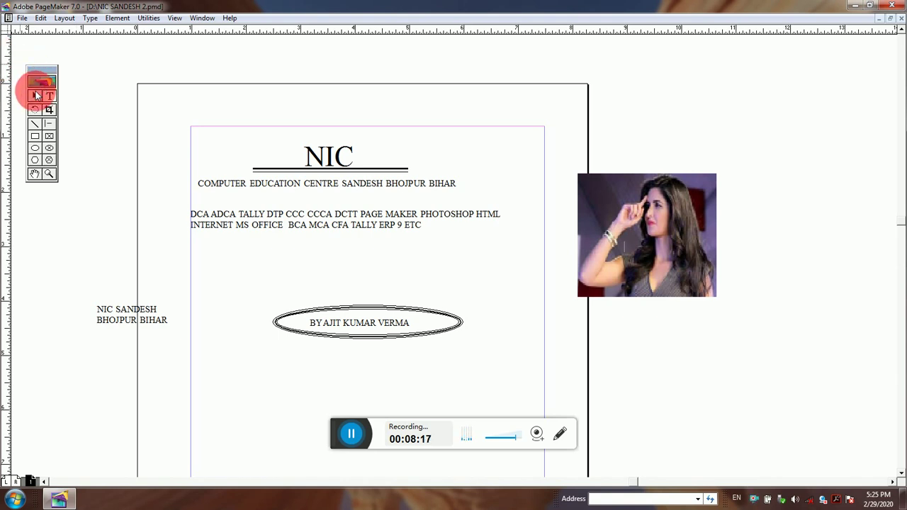
drag(625, 247, 577, 257)
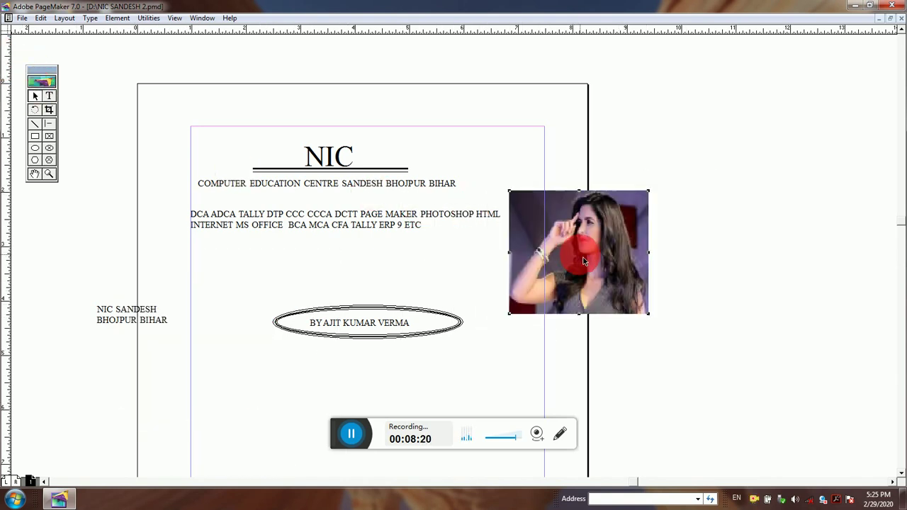
click(715, 314)
Step: Export the selected photo as a JPEG graphic named GKK on the Desktop
click(22, 18)
mouse_move(44, 156)
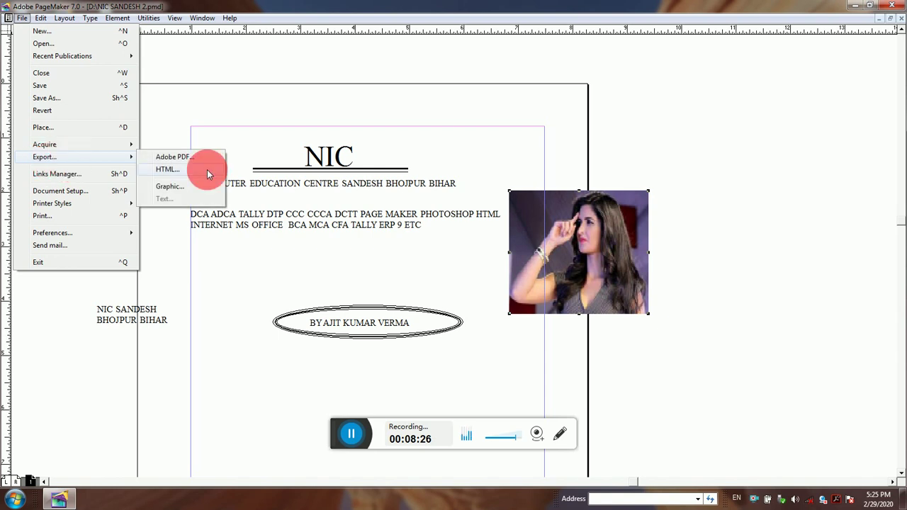
click(184, 187)
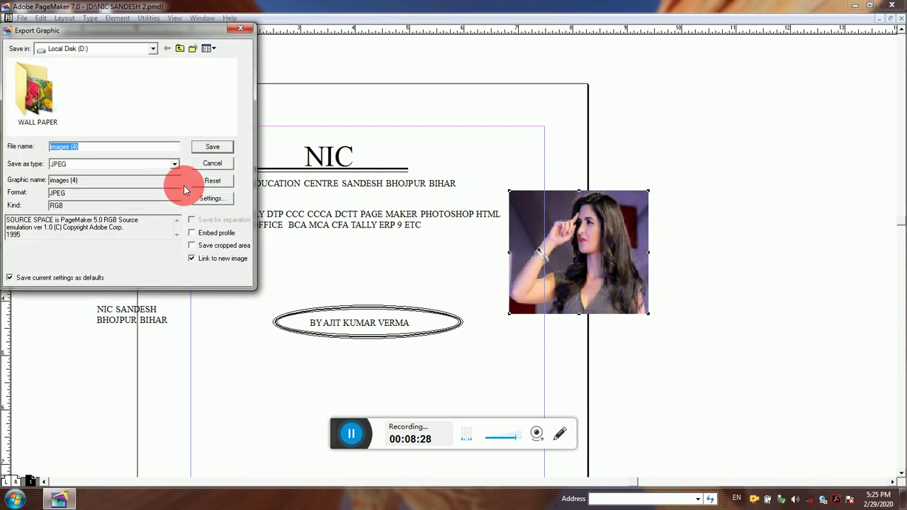
click(121, 47)
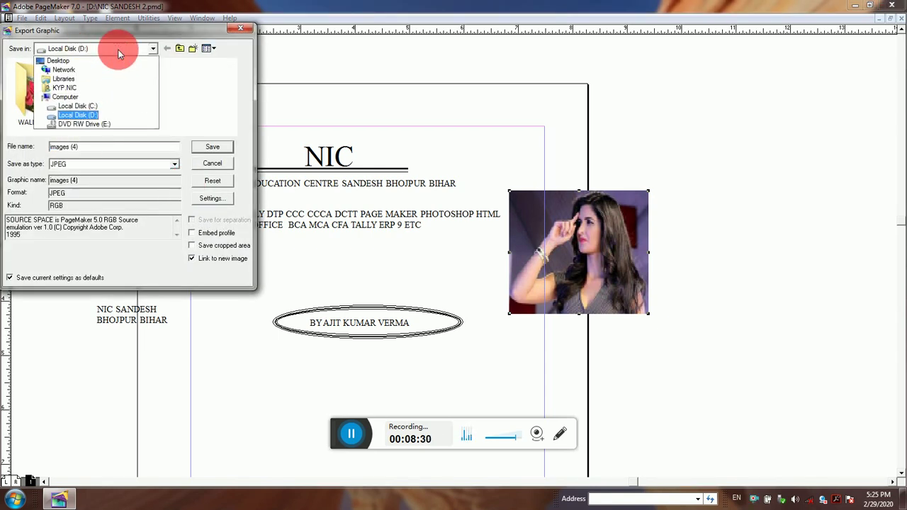
click(84, 63)
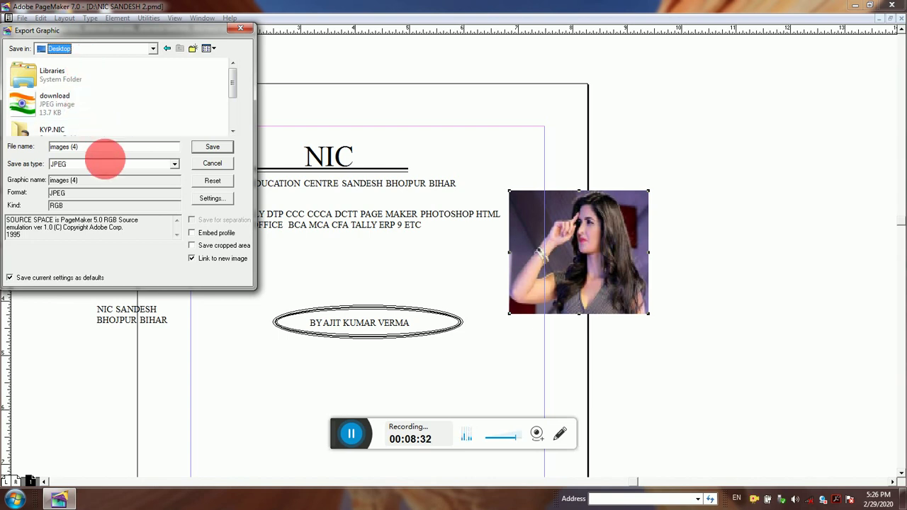
click(97, 148)
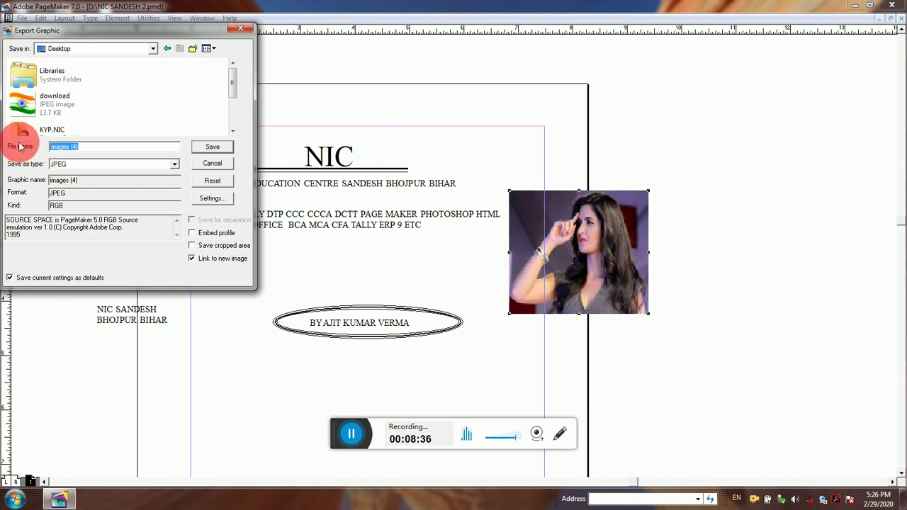
text(GKK)
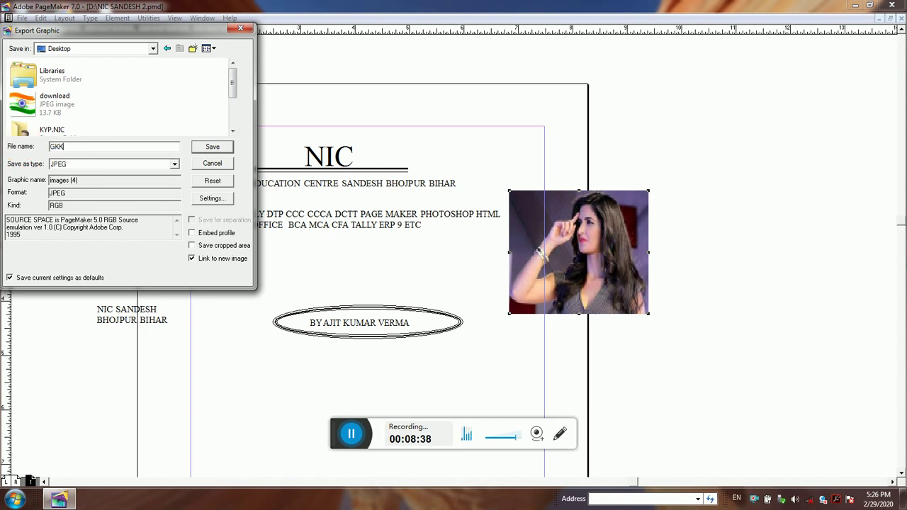
click(207, 148)
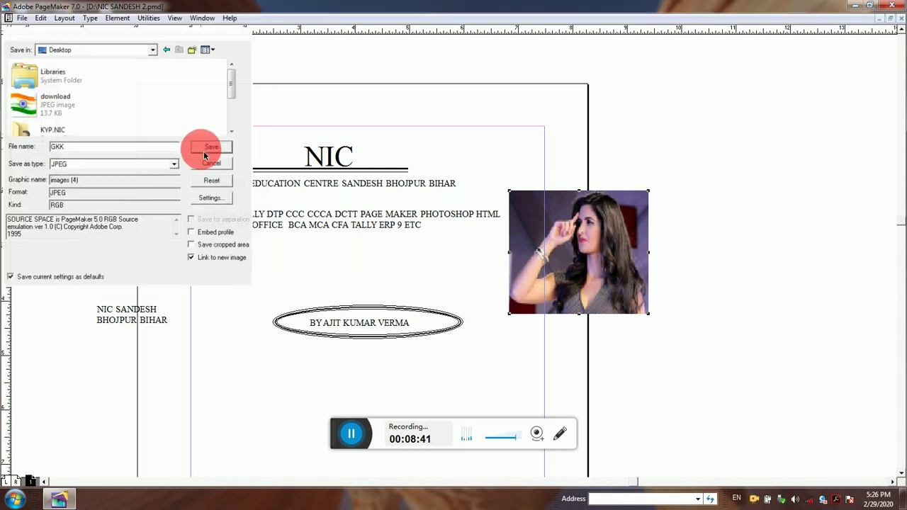
Step: View the exported GKK image from the Desktop in Windows Photo Viewer, close it and return to PageMaker
click(855, 6)
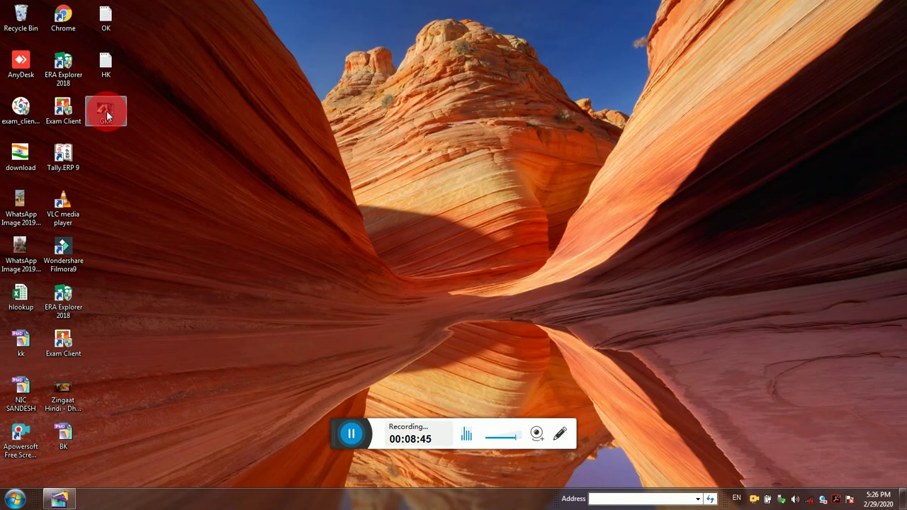
double_click(105, 112)
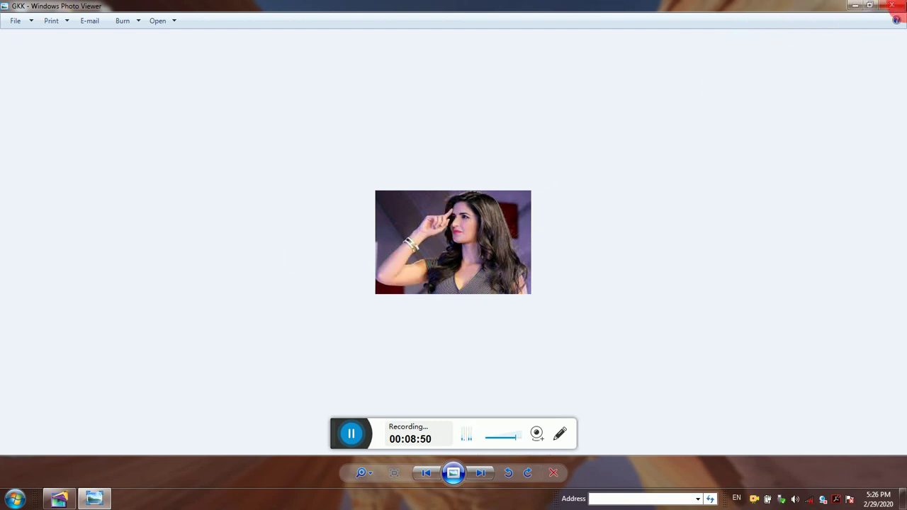
click(891, 5)
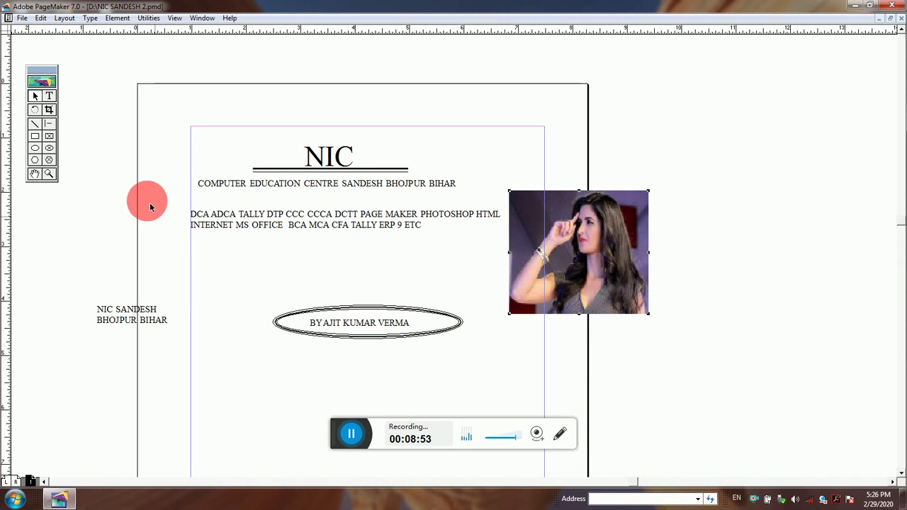
Step: Review the publication's linked files in the Links Manager, moving its window to check them against the page objects, and close it
click(57, 448)
click(22, 18)
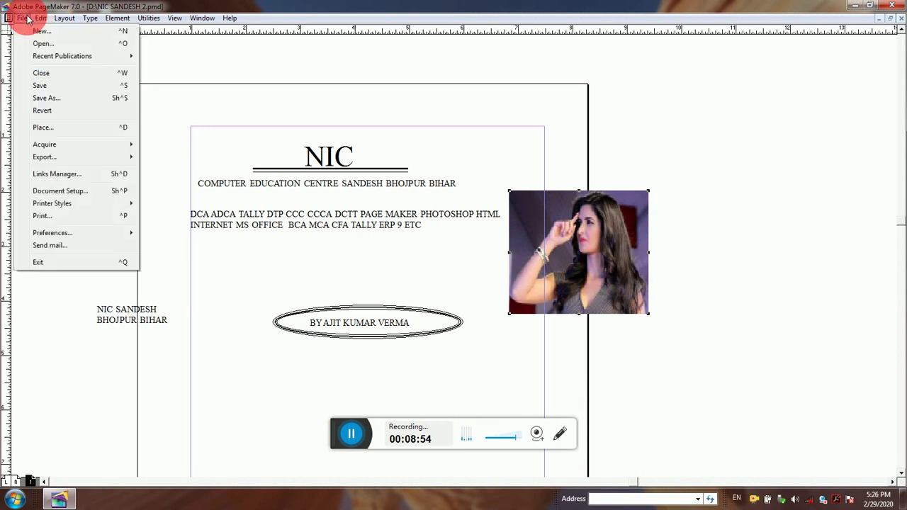
mouse_move(57, 163)
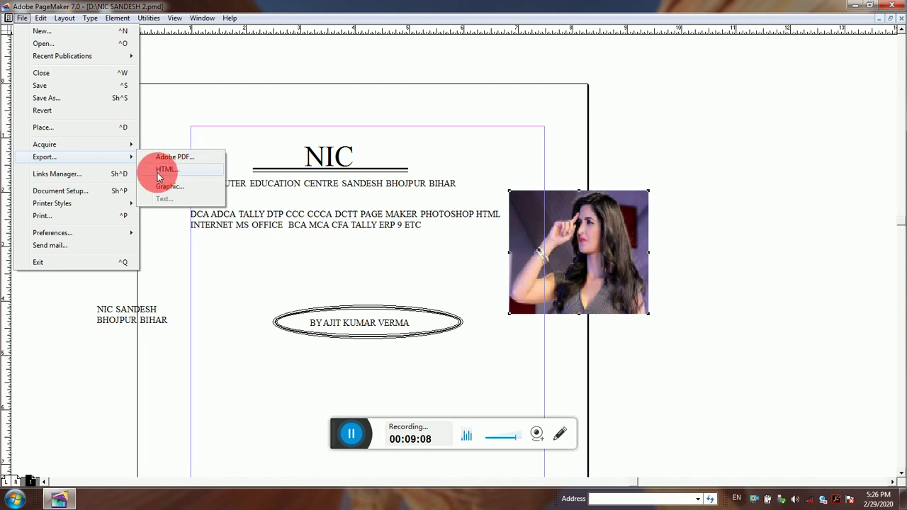
click(70, 175)
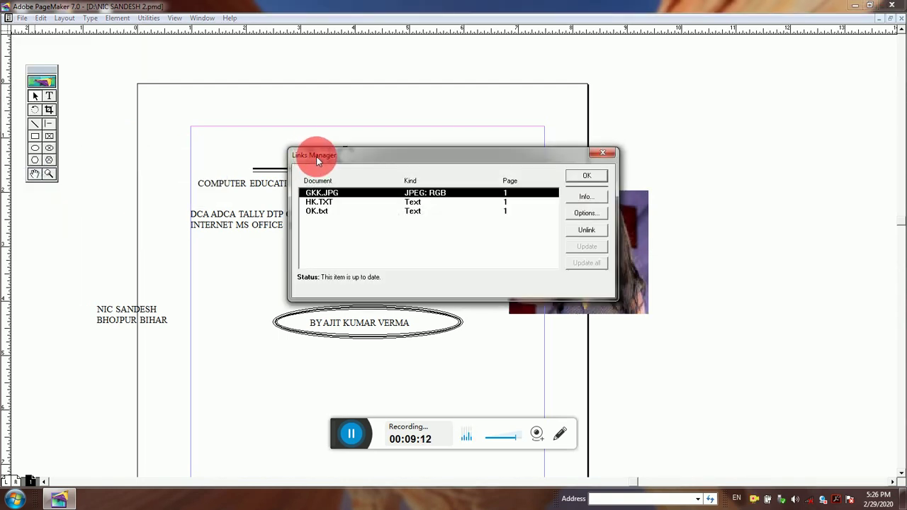
drag(316, 160, 122, 169)
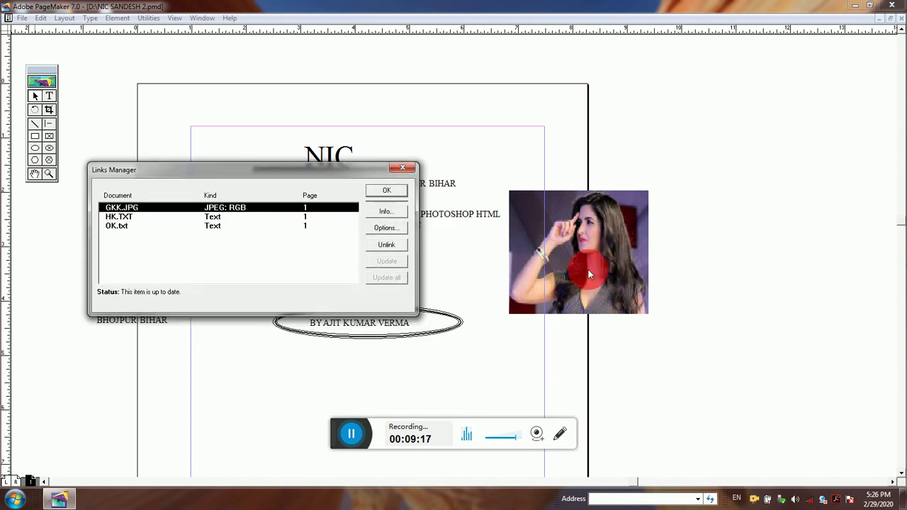
drag(304, 168, 276, 256)
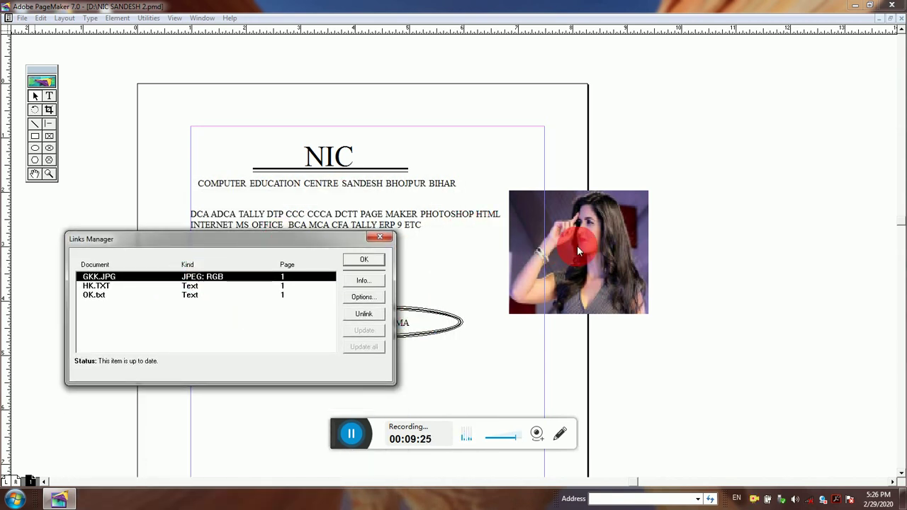
drag(368, 242, 762, 77)
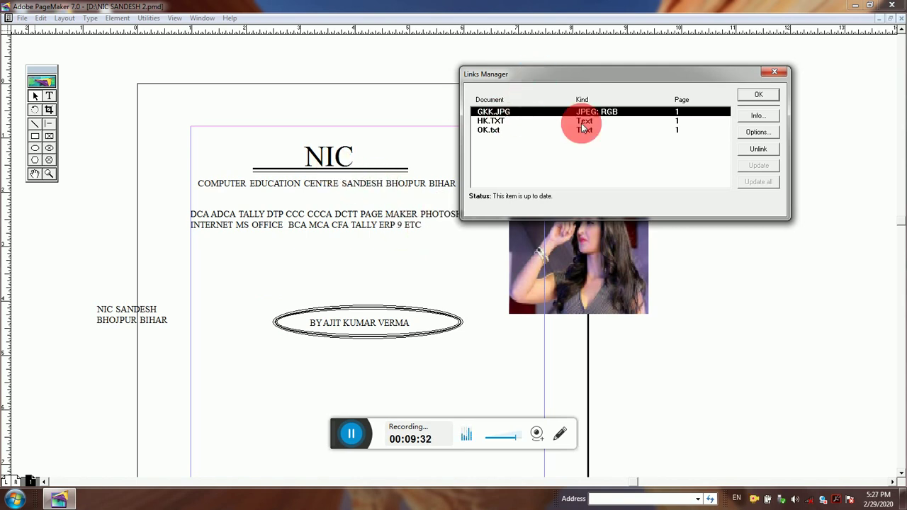
drag(536, 73, 247, 105)
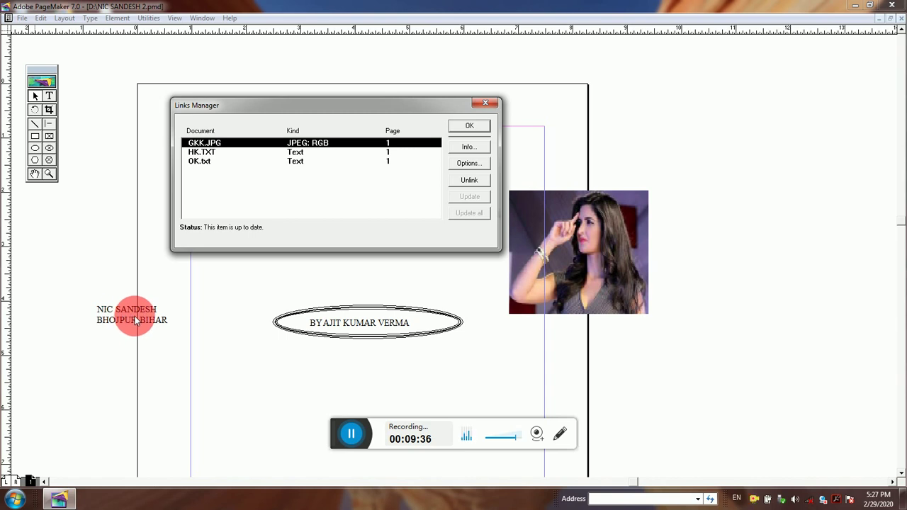
click(485, 103)
Step: Look over the options for placing a file from the Desktop and close the Place dialog
click(22, 17)
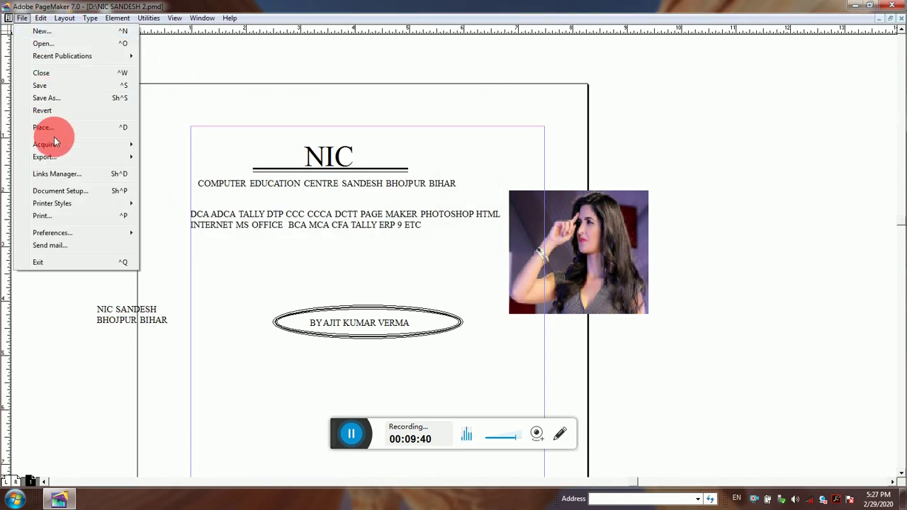
click(57, 131)
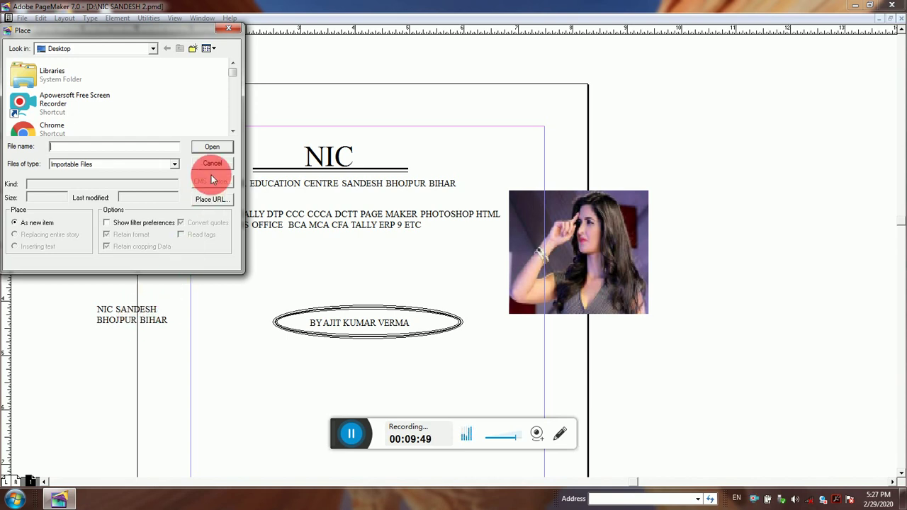
click(230, 27)
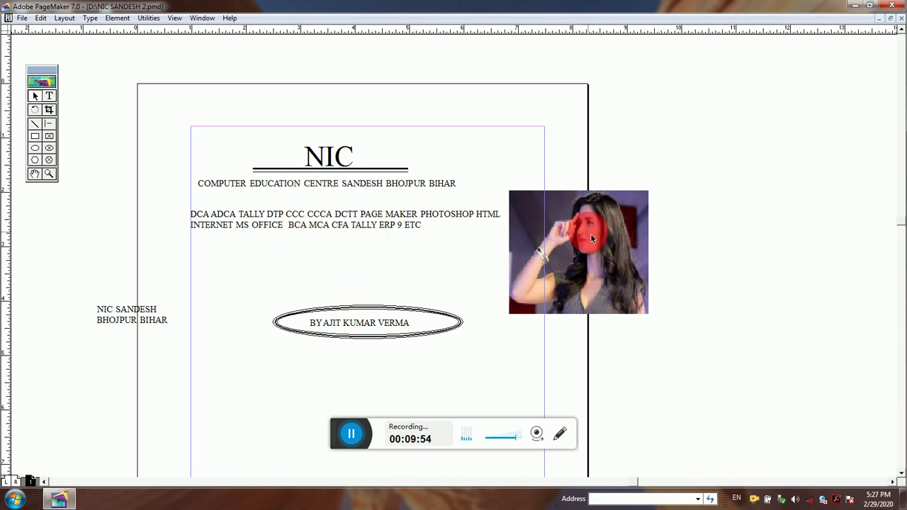
Step: Recheck the list of linked documents in the Links Manager and close it
click(21, 18)
click(71, 174)
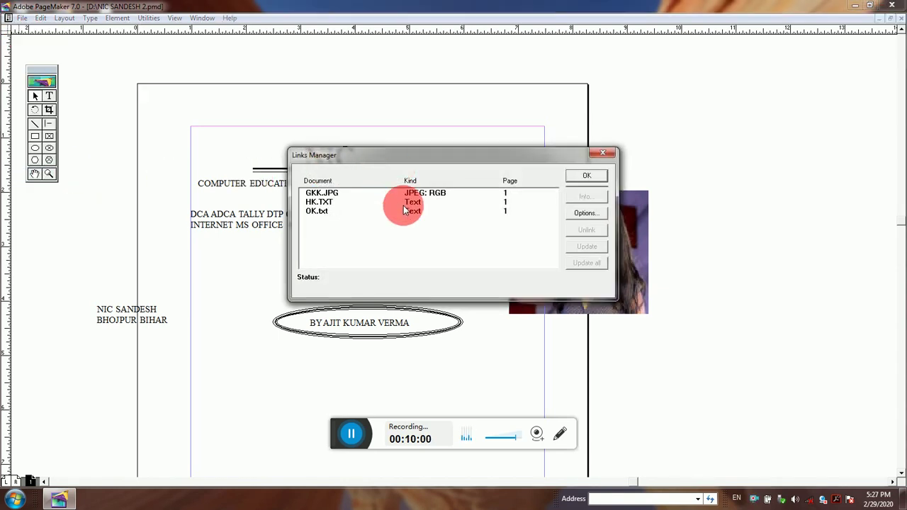
click(602, 153)
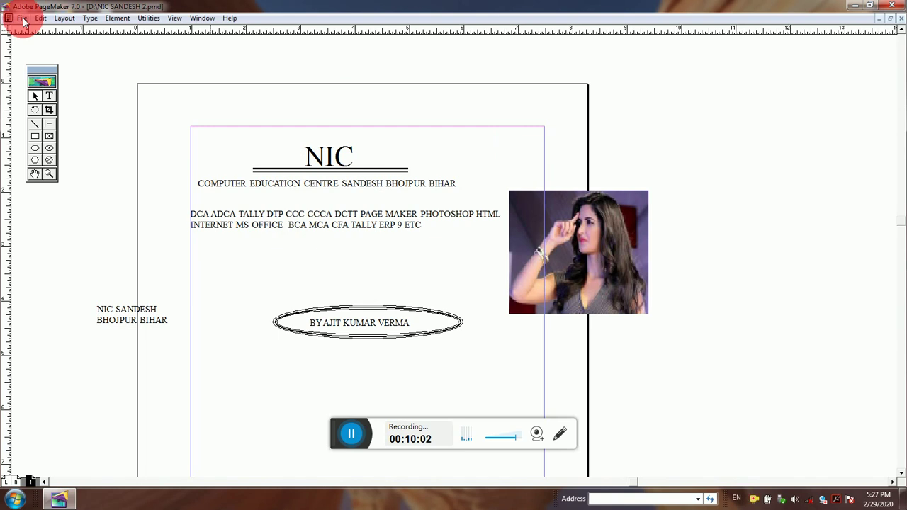
Step: Review the current publication's page size and margins in Document Setup and close the dialog
click(22, 18)
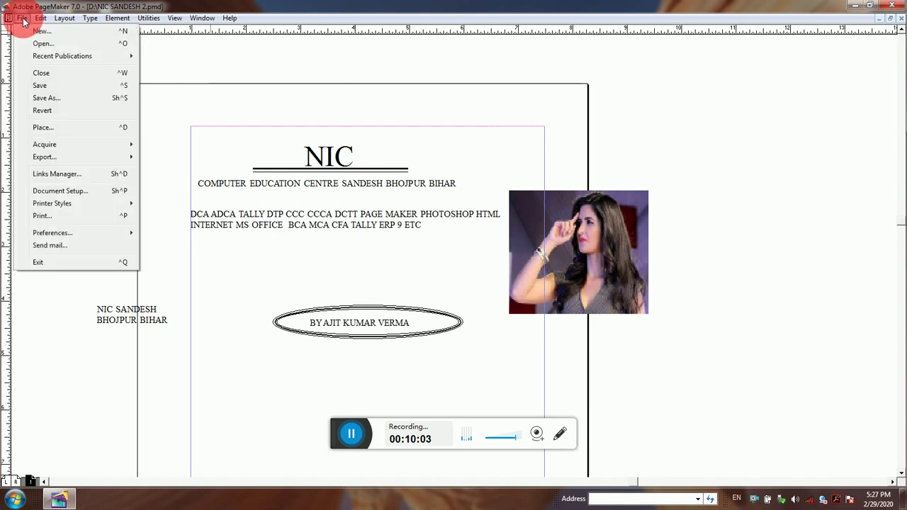
click(91, 193)
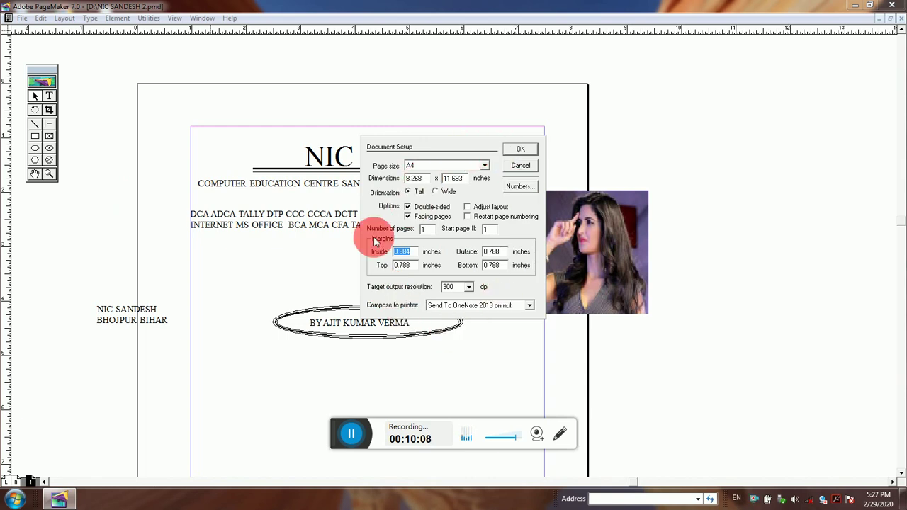
click(517, 148)
Step: Examine the default page settings offered for a new publication, cancelling without creating one
click(22, 18)
click(37, 31)
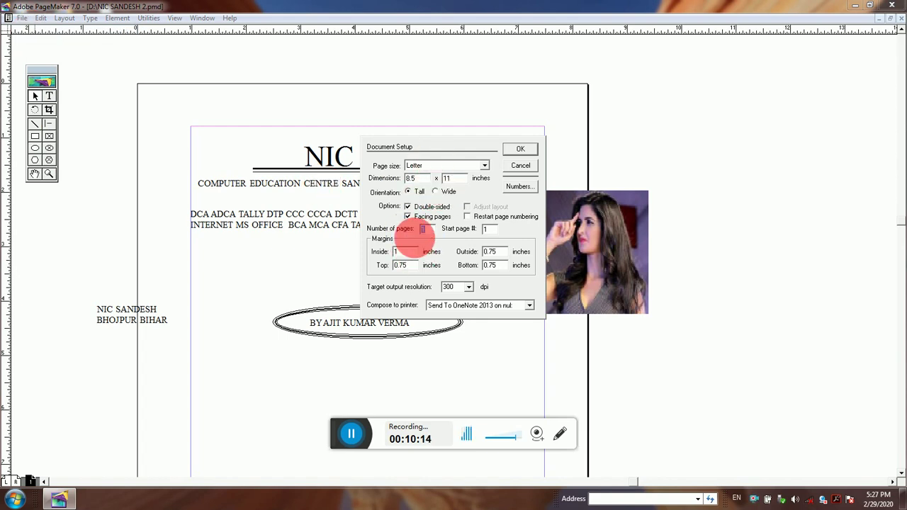
click(520, 165)
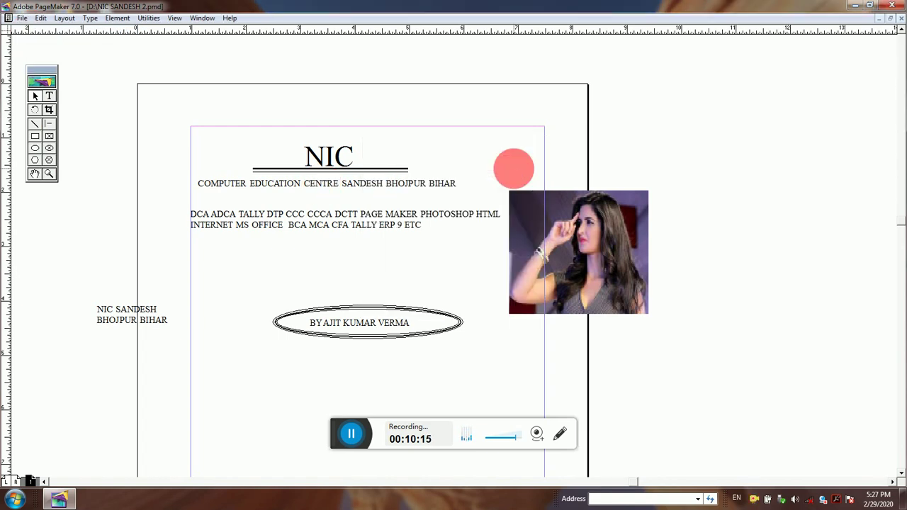
click(22, 17)
click(67, 33)
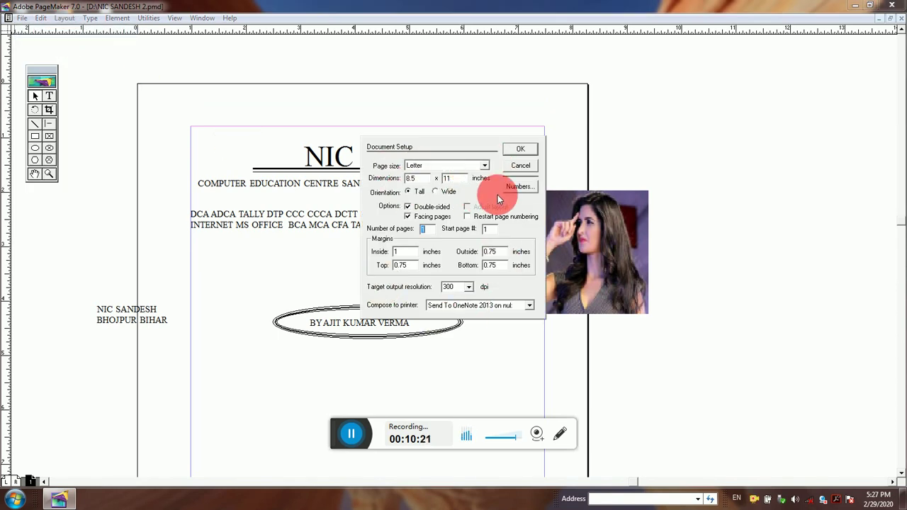
click(518, 165)
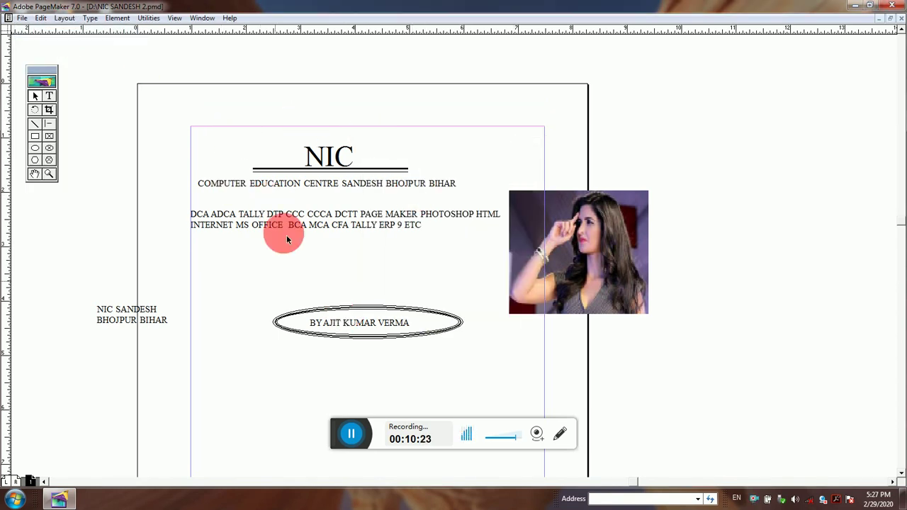
Step: Try to change the current publication's page size to A5 in Document Setup
click(22, 17)
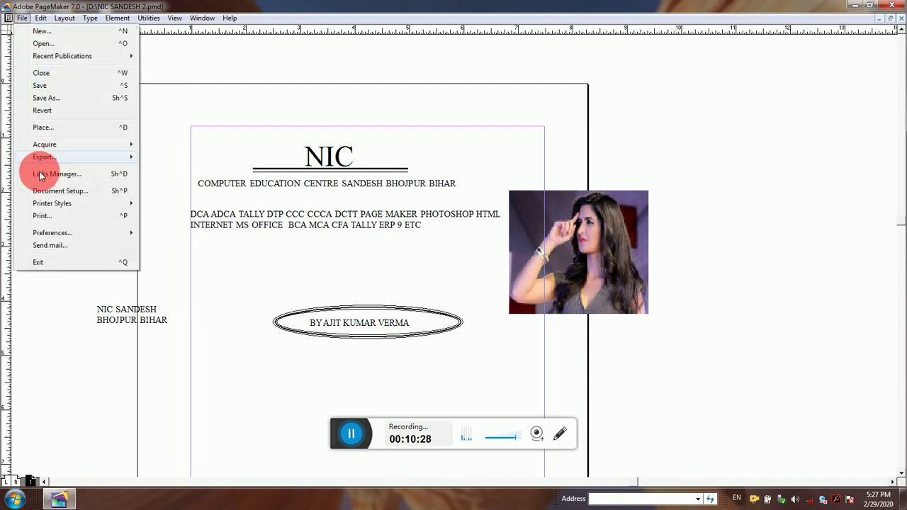
click(60, 190)
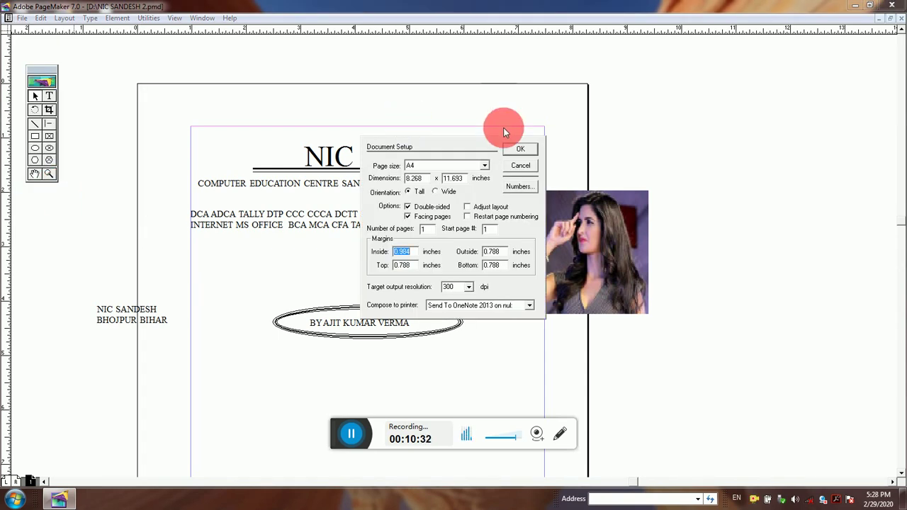
click(485, 166)
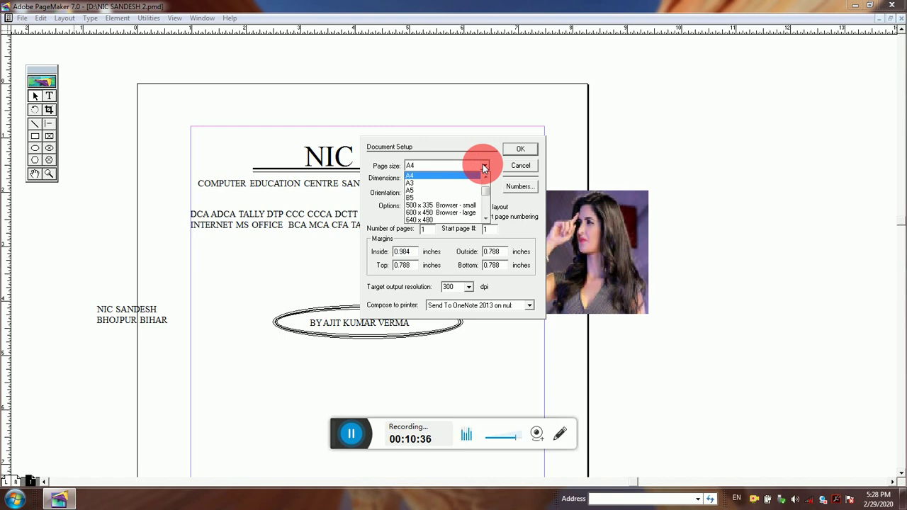
drag(485, 167, 417, 191)
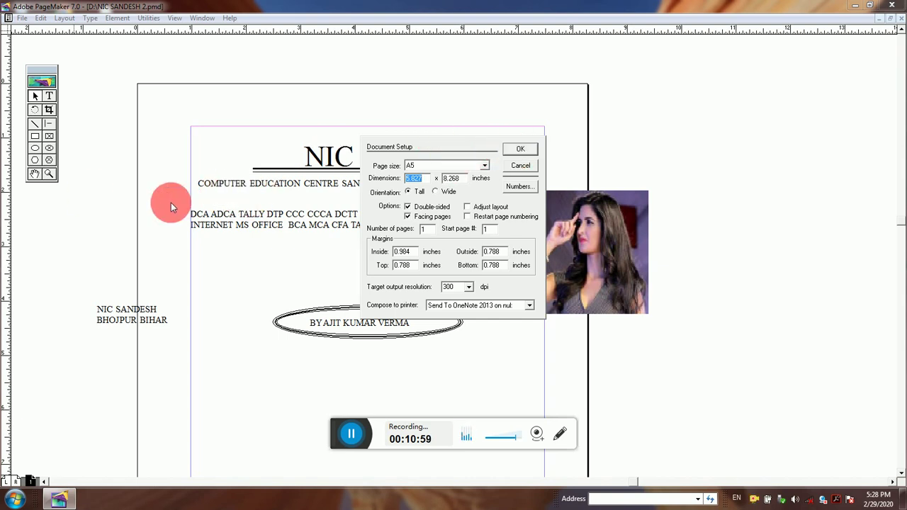
click(519, 168)
Step: Compare the page settings for a new publication with the current publication's Document Setup, cancelling both dialogs
click(19, 18)
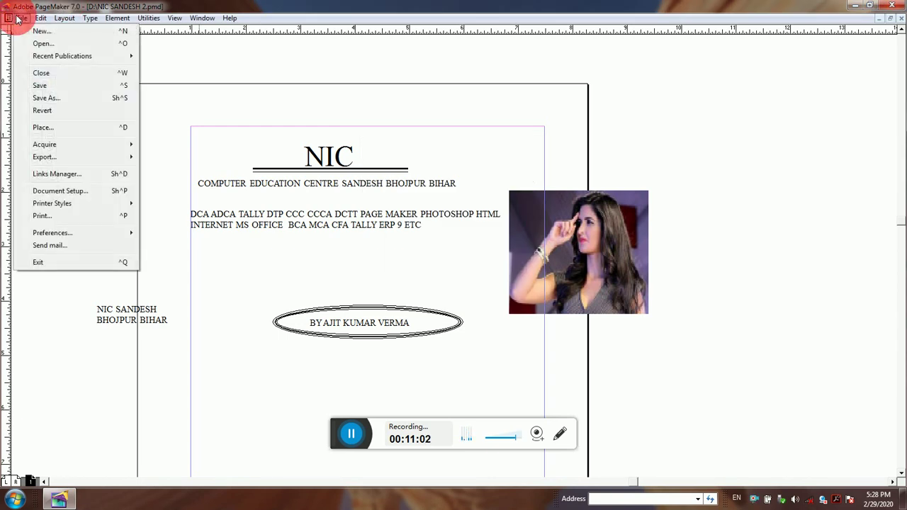
click(40, 31)
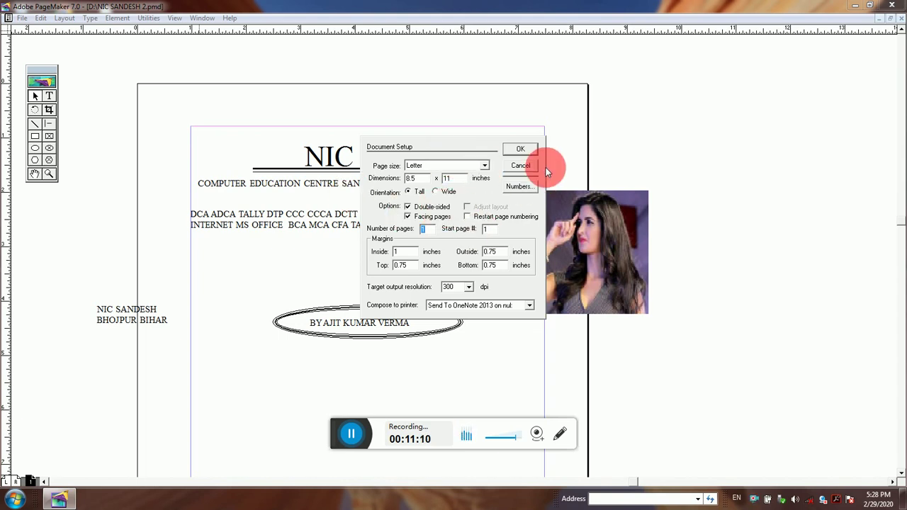
click(528, 166)
click(20, 18)
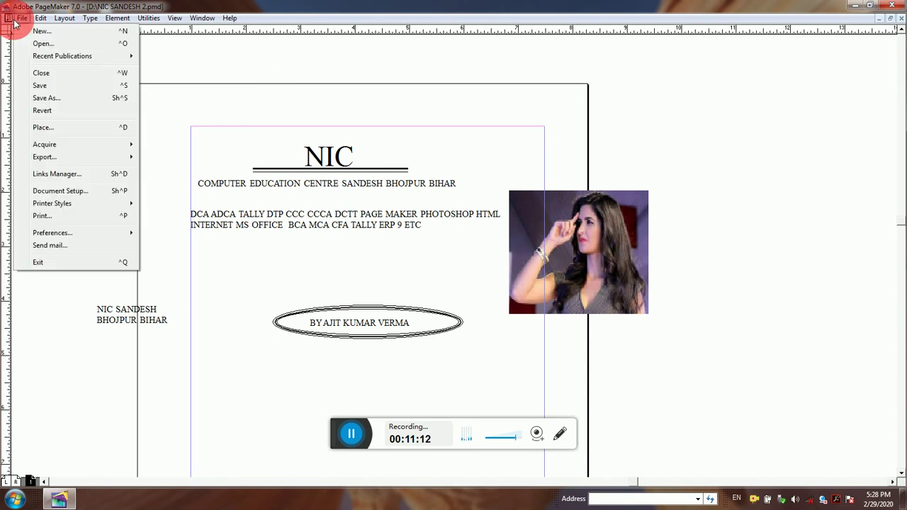
click(69, 193)
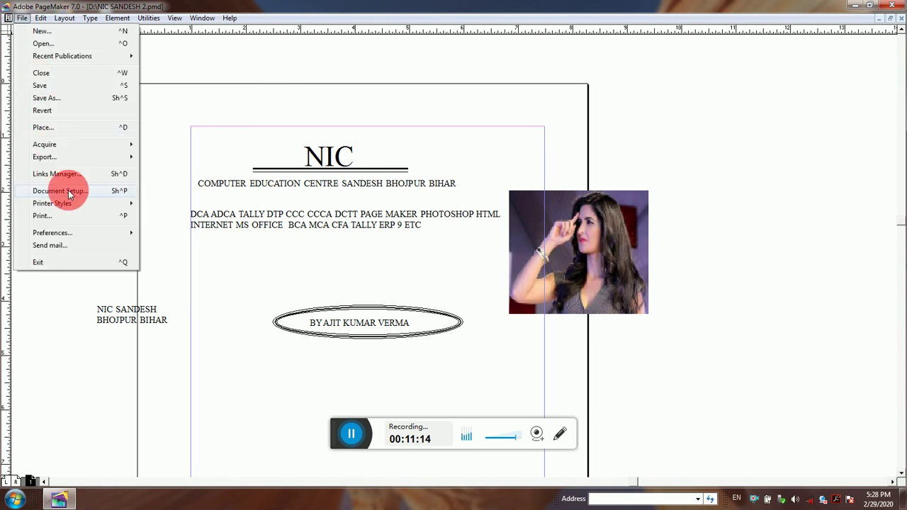
click(60, 190)
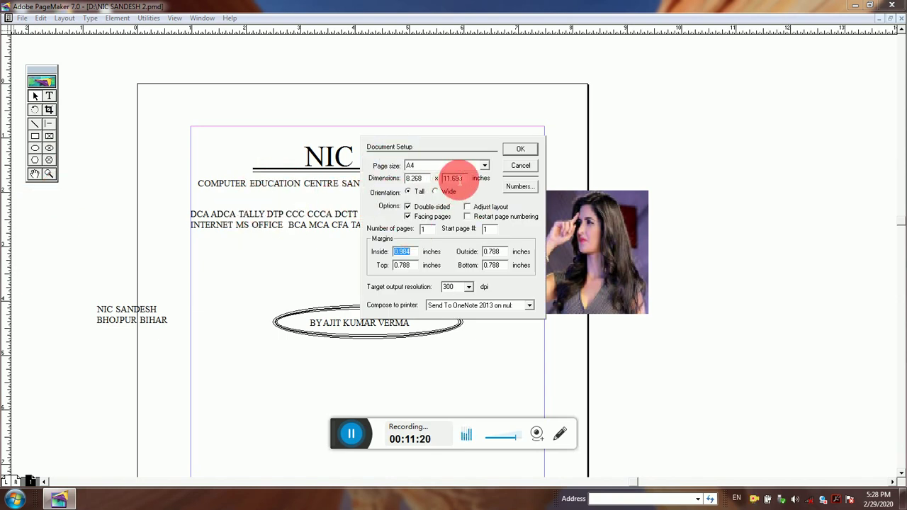
click(528, 167)
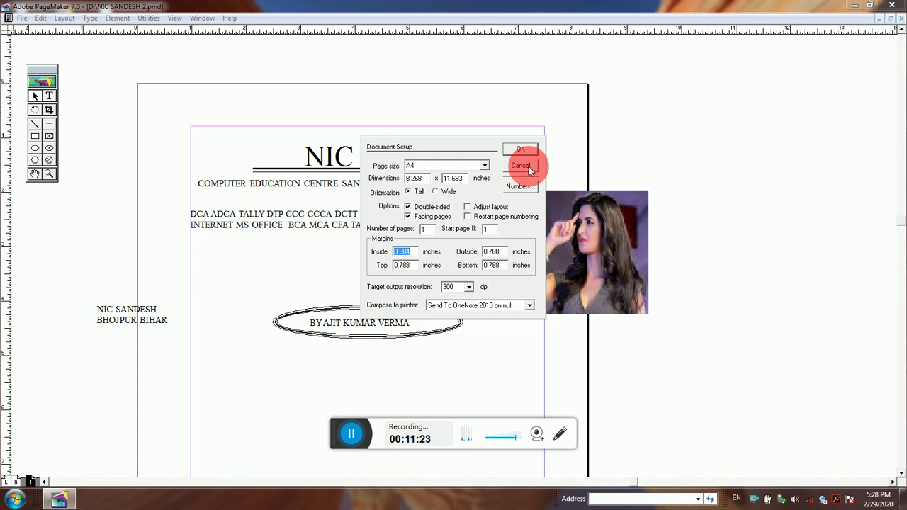
Step: Define a new printer style named PRINTER
click(23, 18)
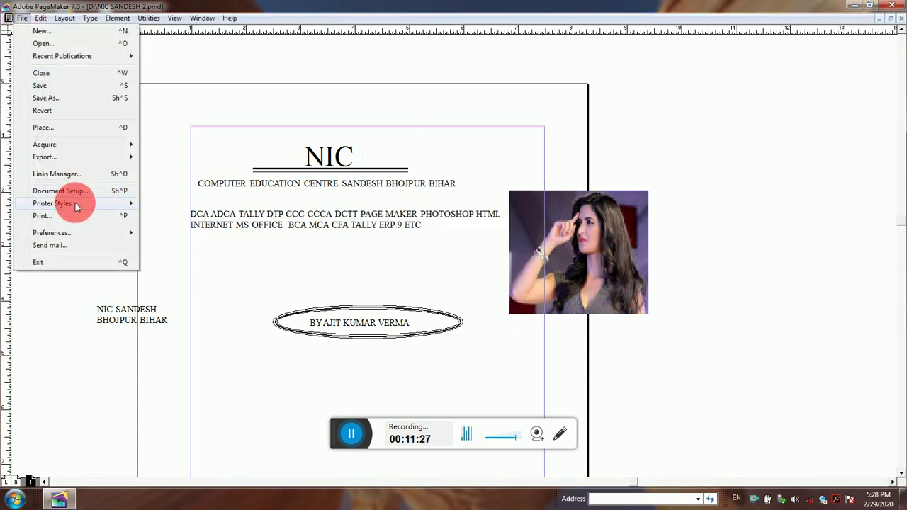
mouse_move(75, 204)
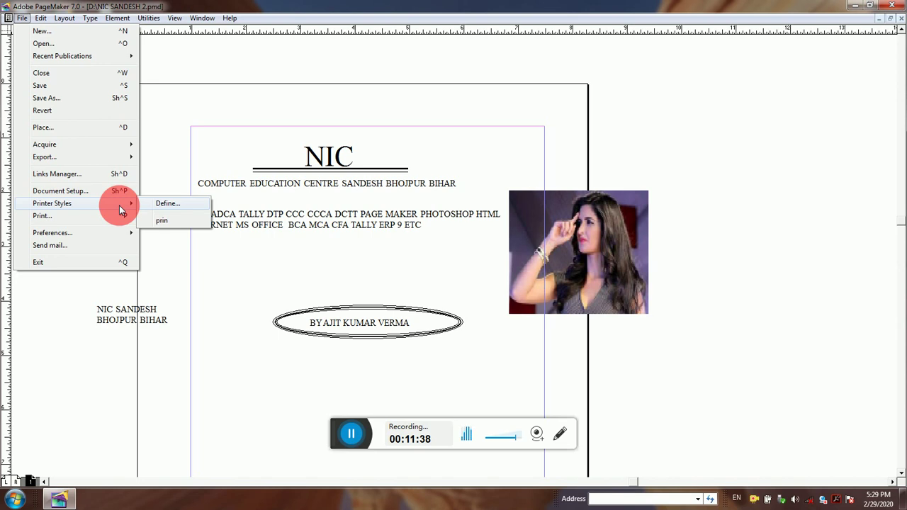
click(178, 202)
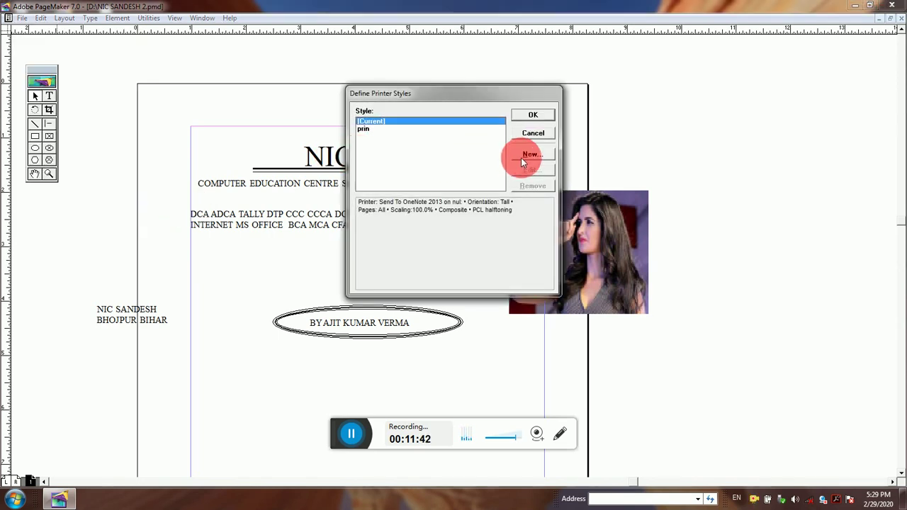
click(527, 155)
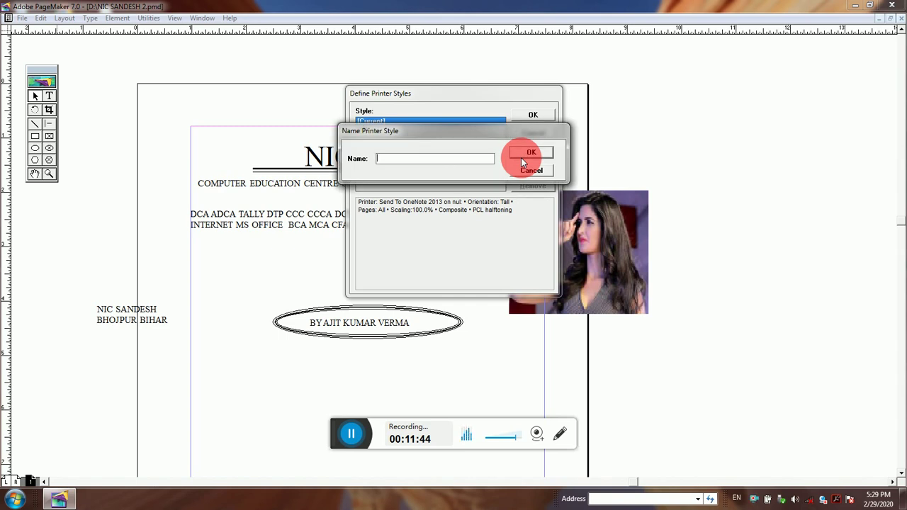
text(PRINTER)
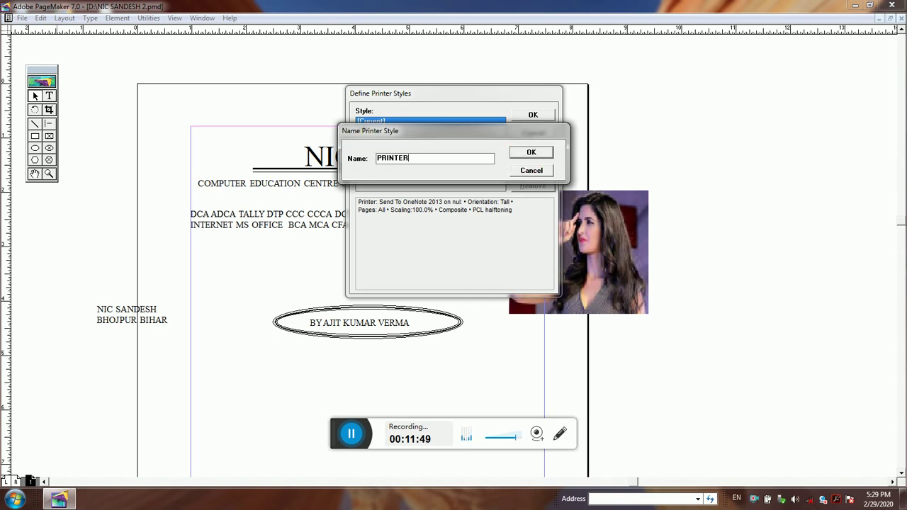
click(537, 152)
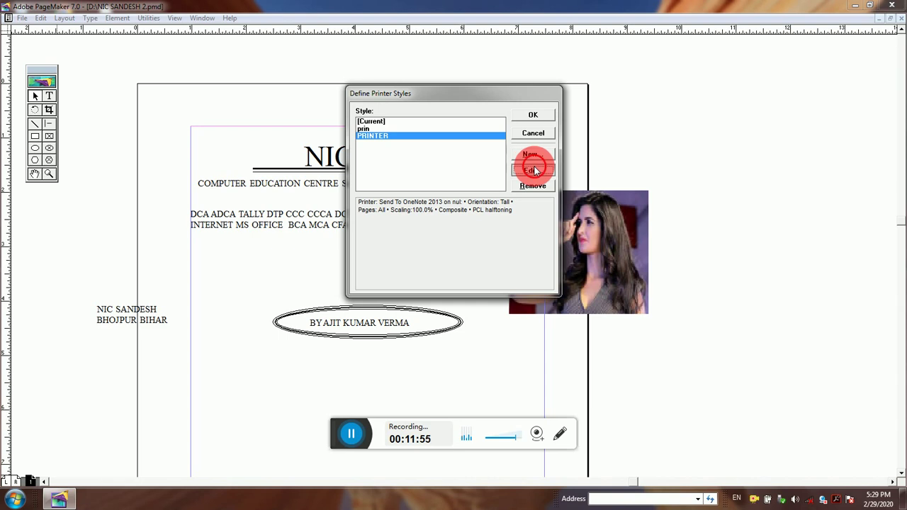
Step: Open the PRINTER style for editing and set the number of copies to 5
click(531, 169)
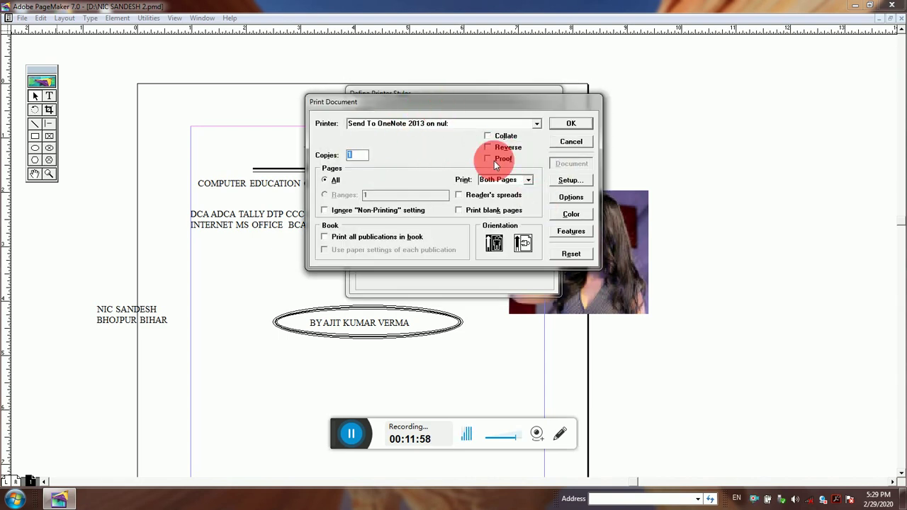
click(486, 125)
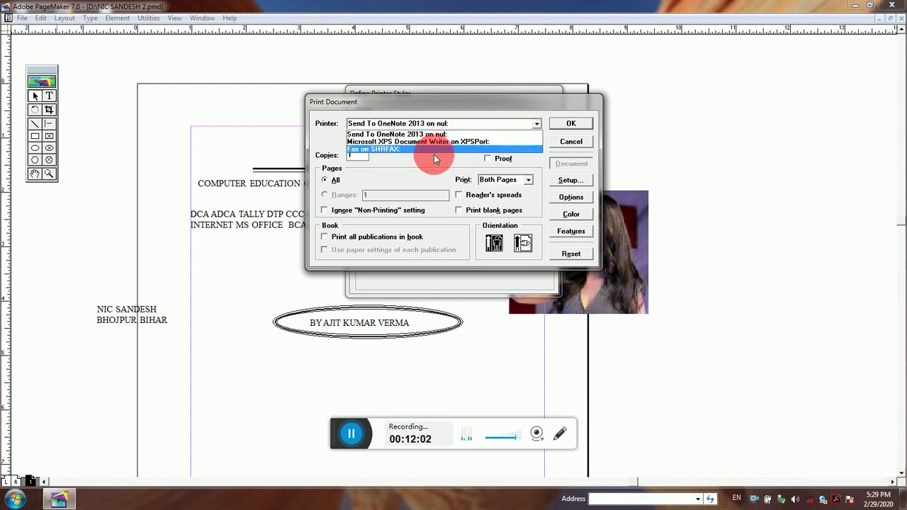
click(471, 105)
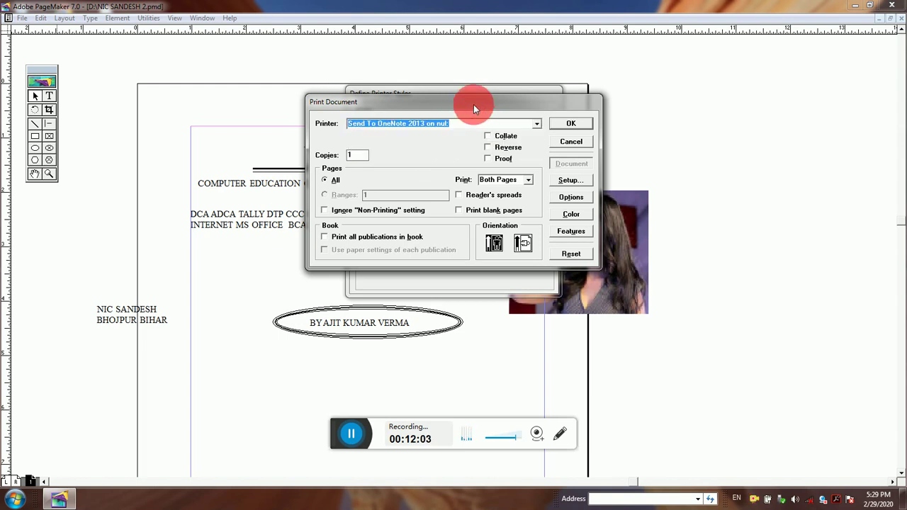
click(360, 157)
text(5)
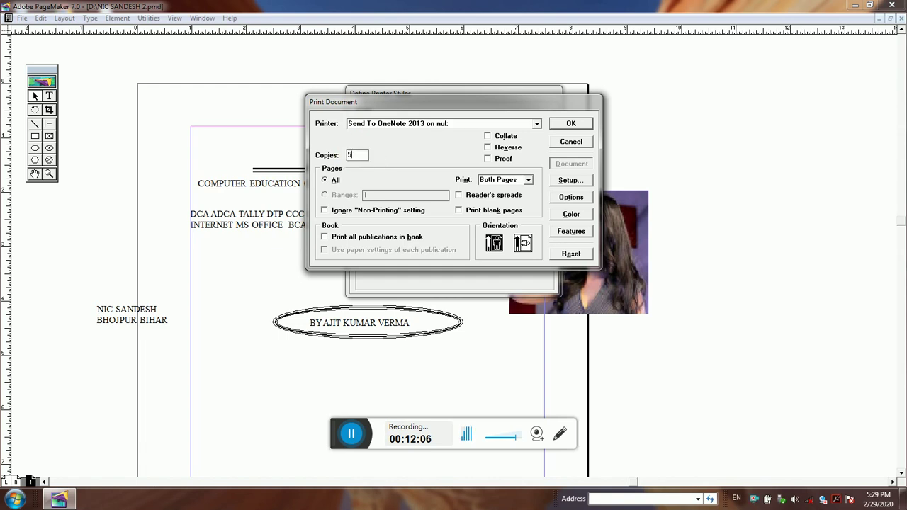
click(328, 188)
click(334, 199)
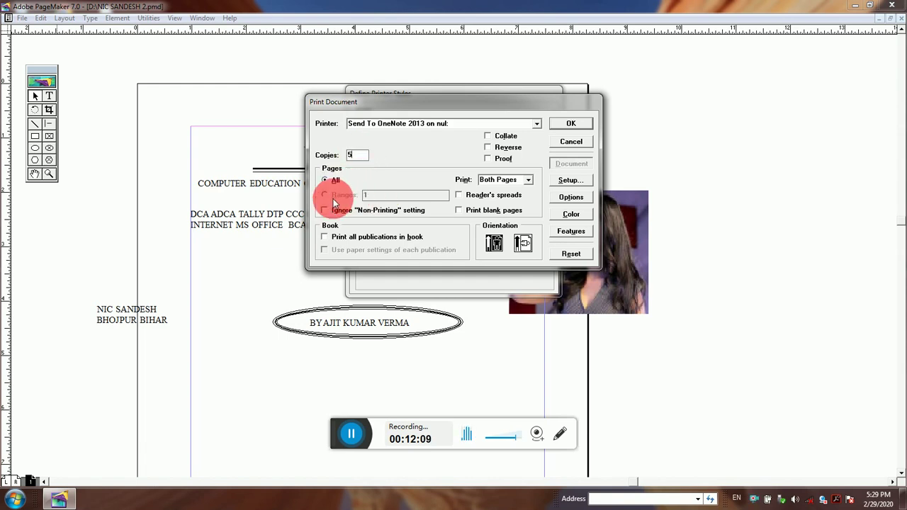
Step: Set the PRINTER style to reverse order, Odd Pages and wide orientation, and save the style definition
click(488, 147)
click(505, 180)
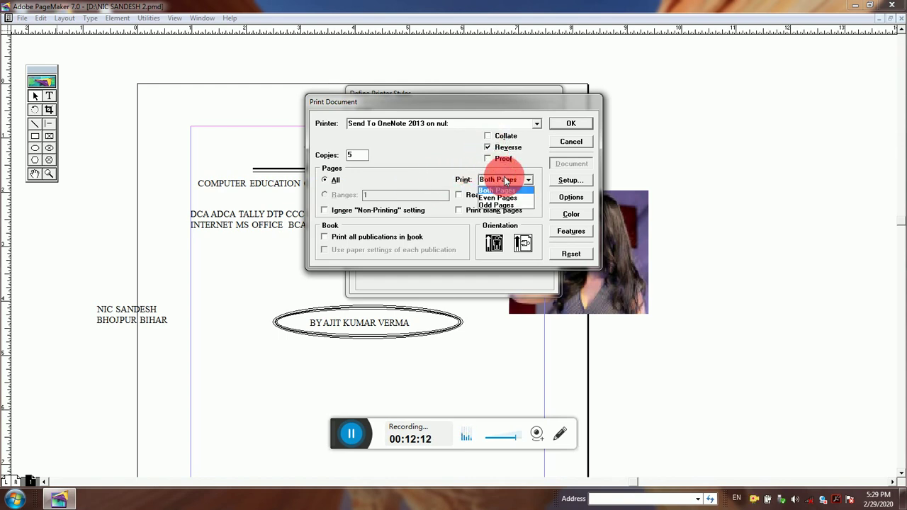
click(507, 207)
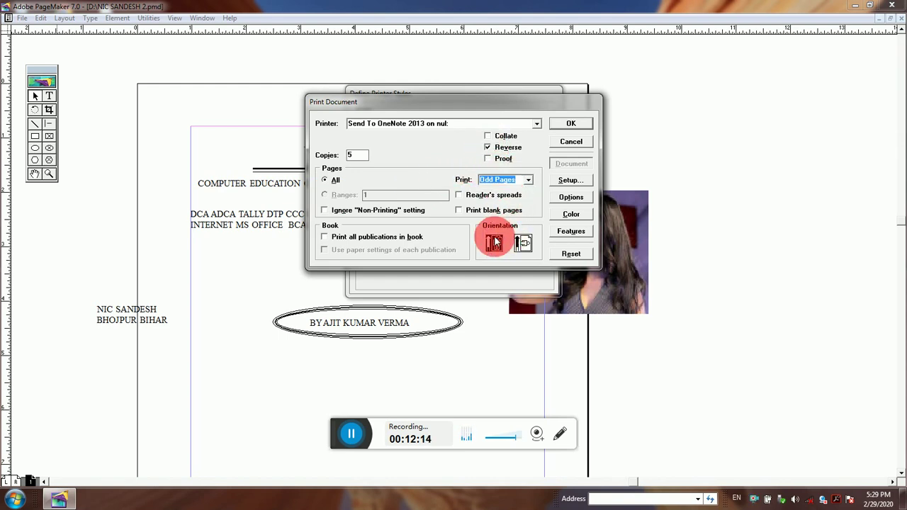
click(522, 243)
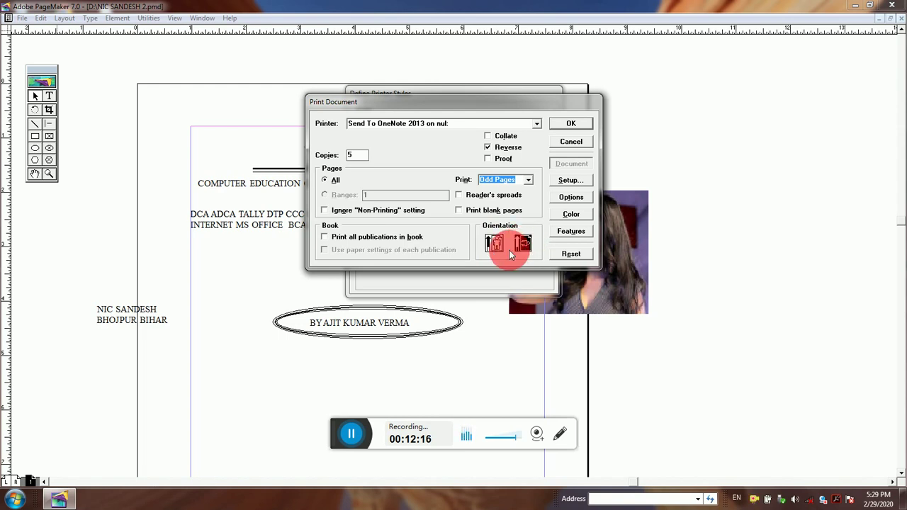
click(503, 246)
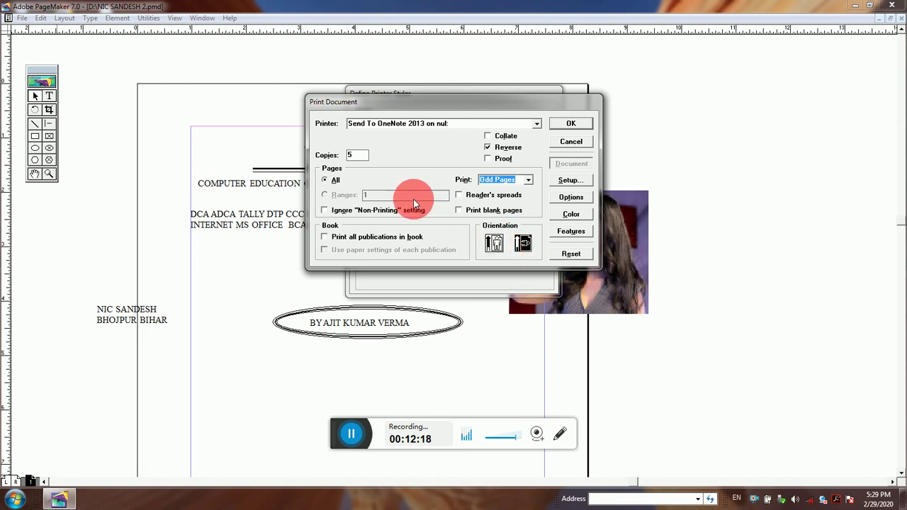
click(566, 125)
click(533, 115)
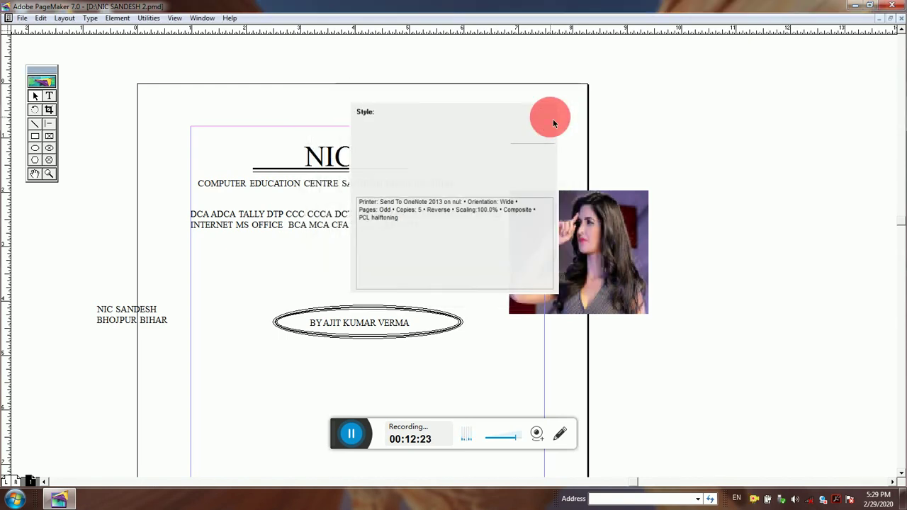
Step: Review the current publication's Document Setup and cancel without changing anything
click(22, 18)
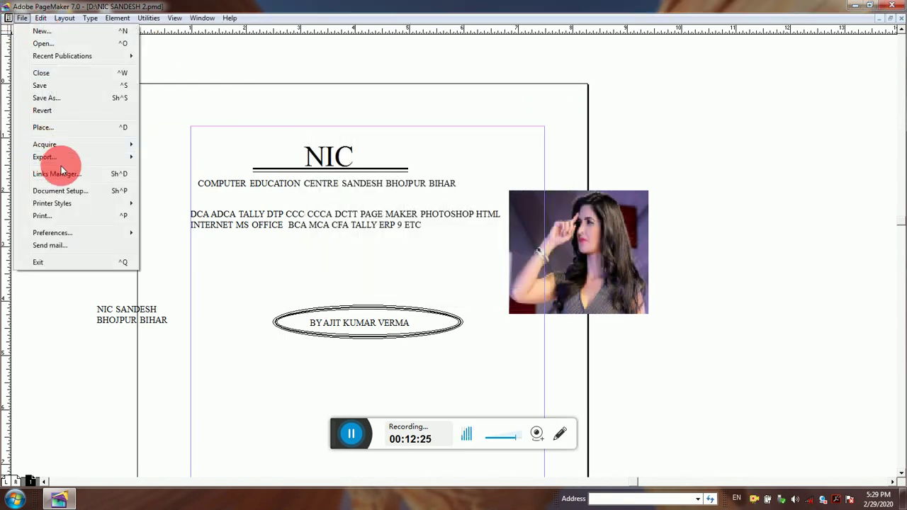
click(60, 191)
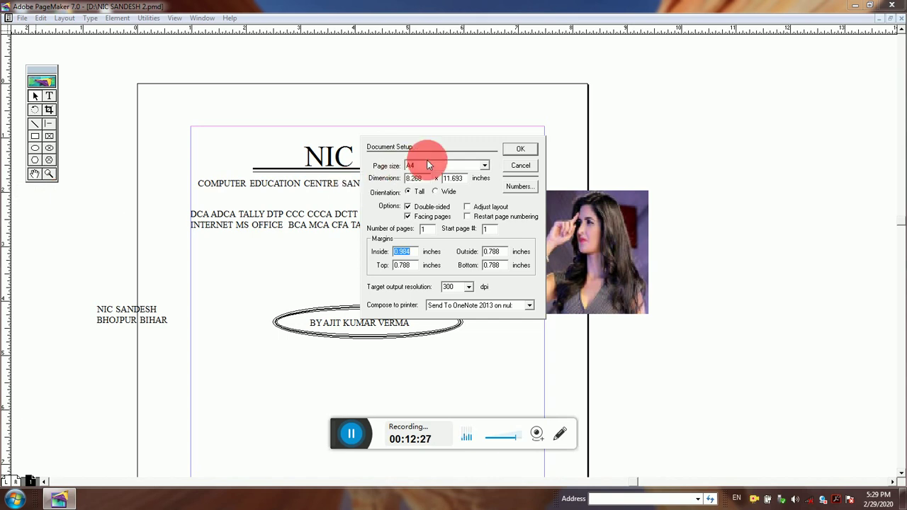
click(520, 166)
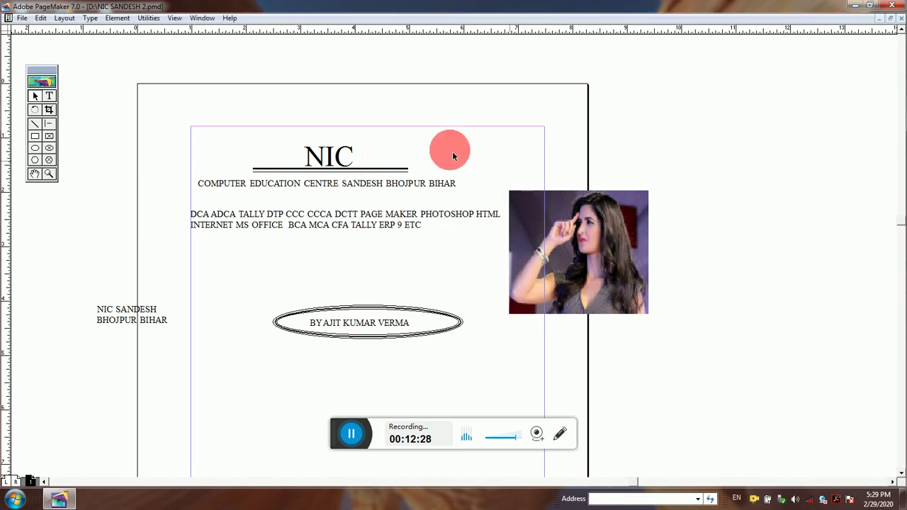
Step: Review the print settings supplied by the PRINTER style, cancelling without printing
click(22, 18)
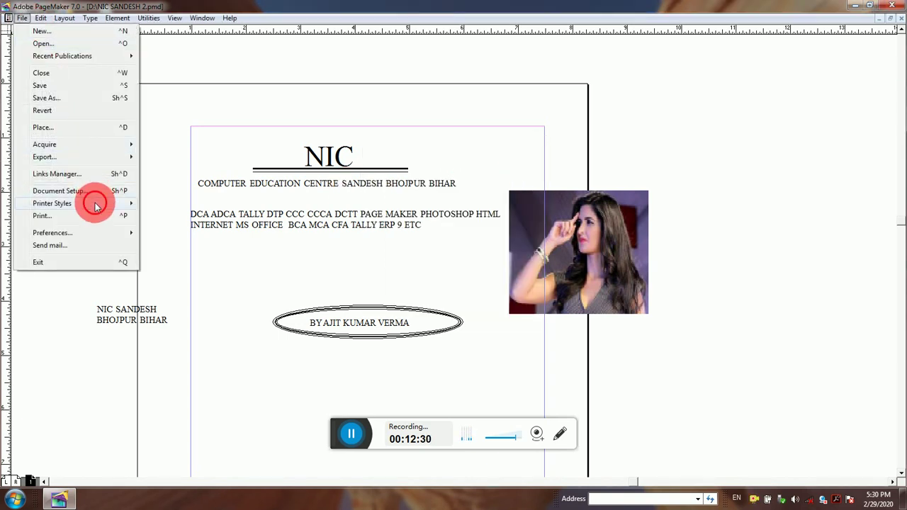
mouse_move(95, 203)
click(174, 233)
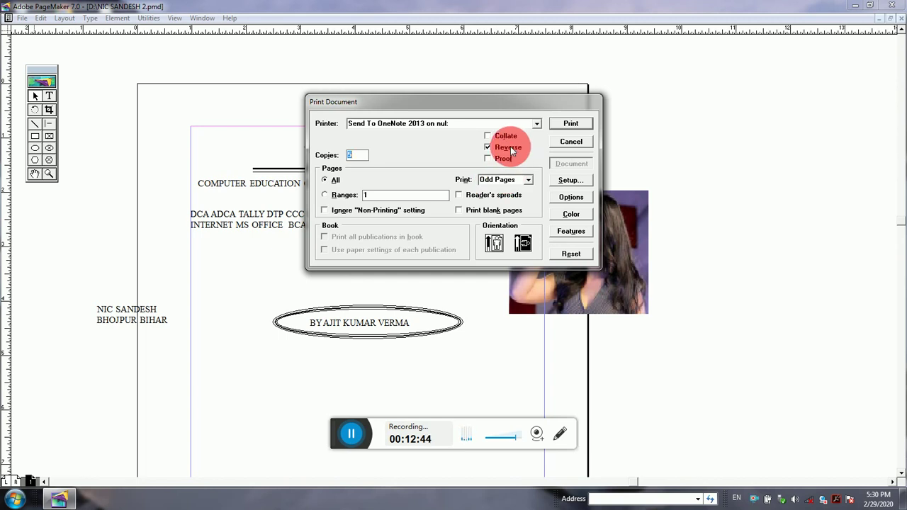
click(570, 141)
Step: Try print settings of 10 copies and Even Pages for the publication without using a printer style
click(22, 19)
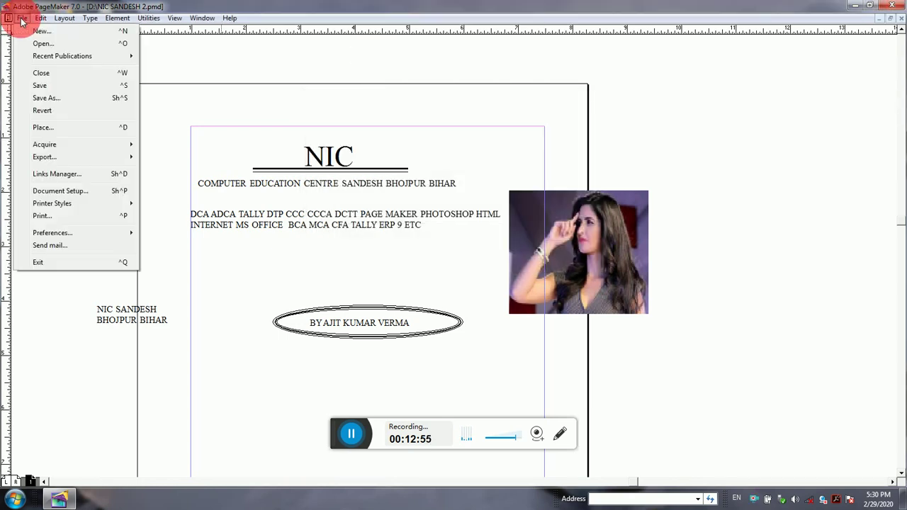
mouse_move(71, 202)
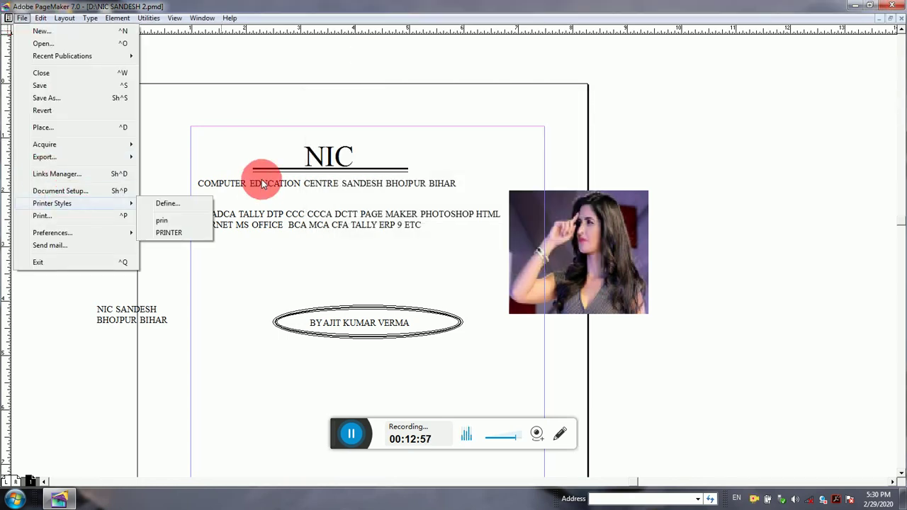
click(75, 216)
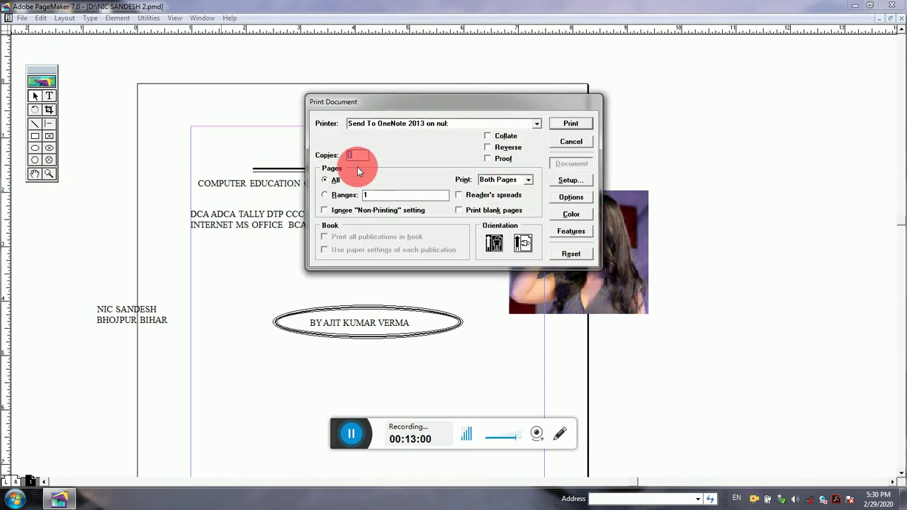
text(10)
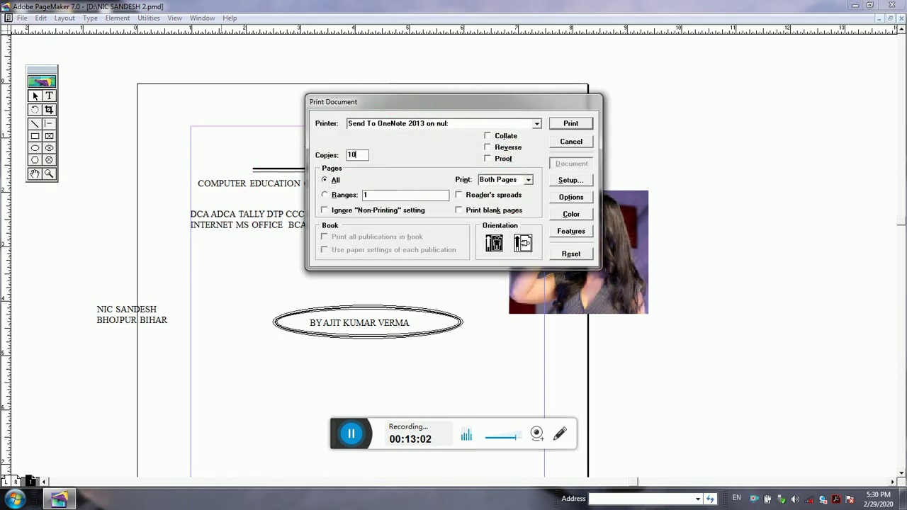
click(497, 160)
click(506, 180)
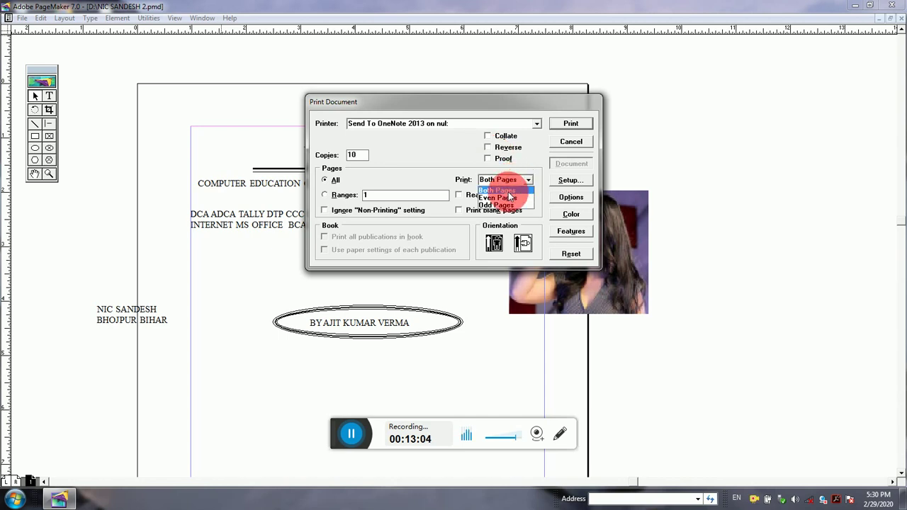
click(505, 198)
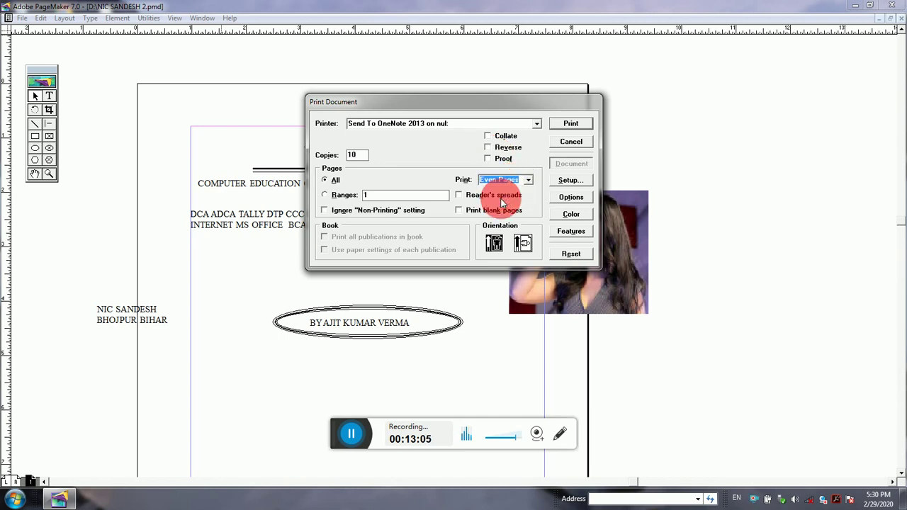
Step: Examine the available printers and the page range field in the print settings, cancelling without printing
click(446, 123)
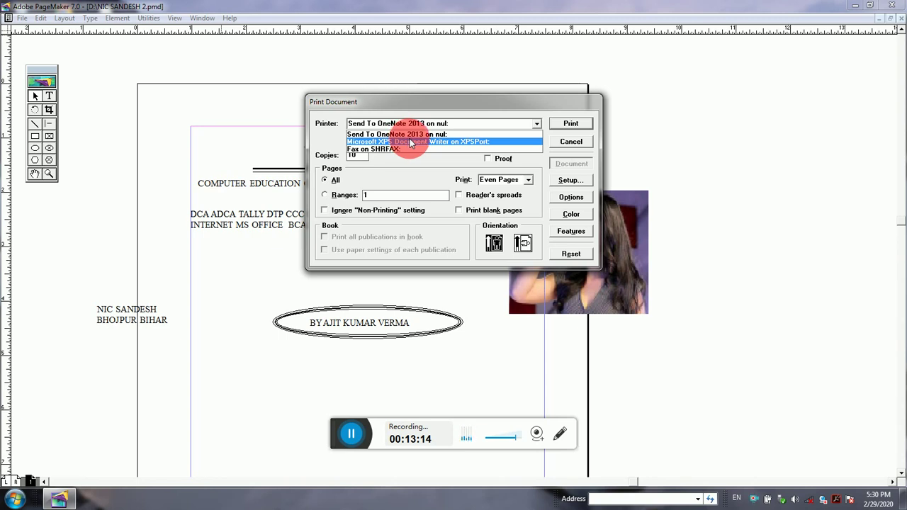
click(452, 103)
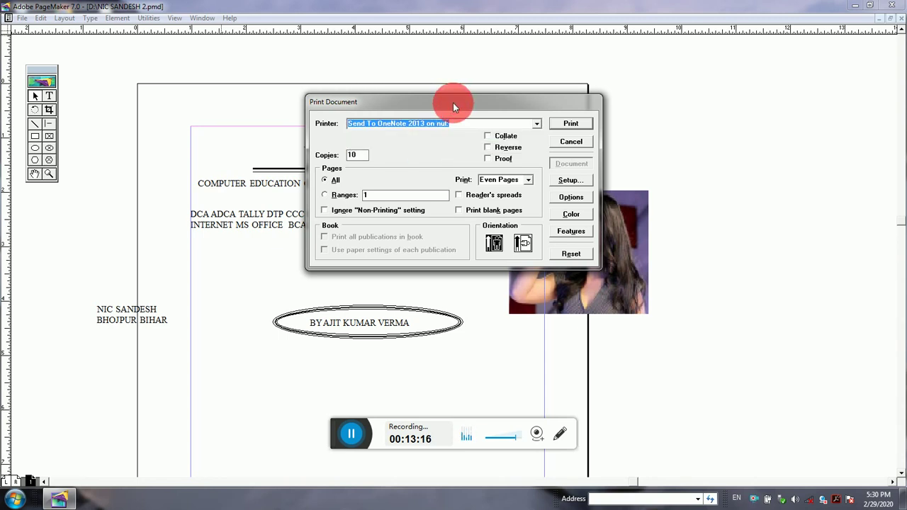
click(400, 197)
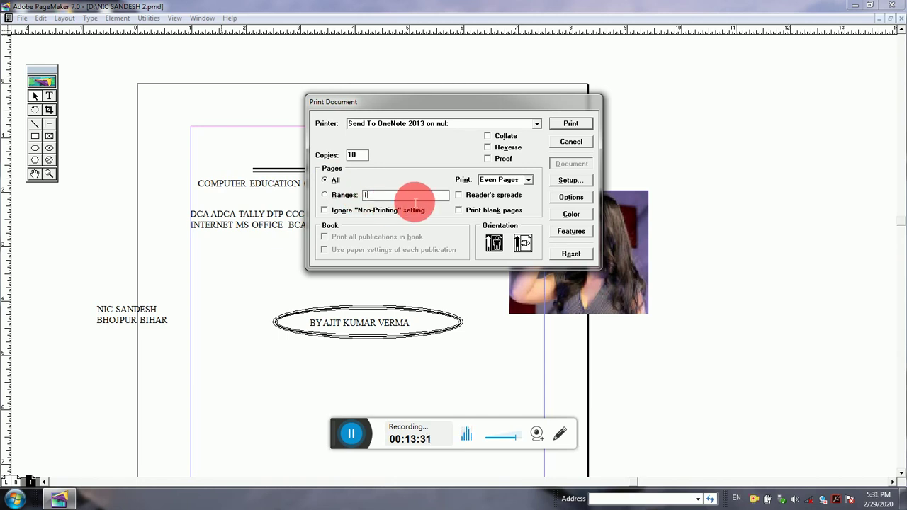
click(564, 141)
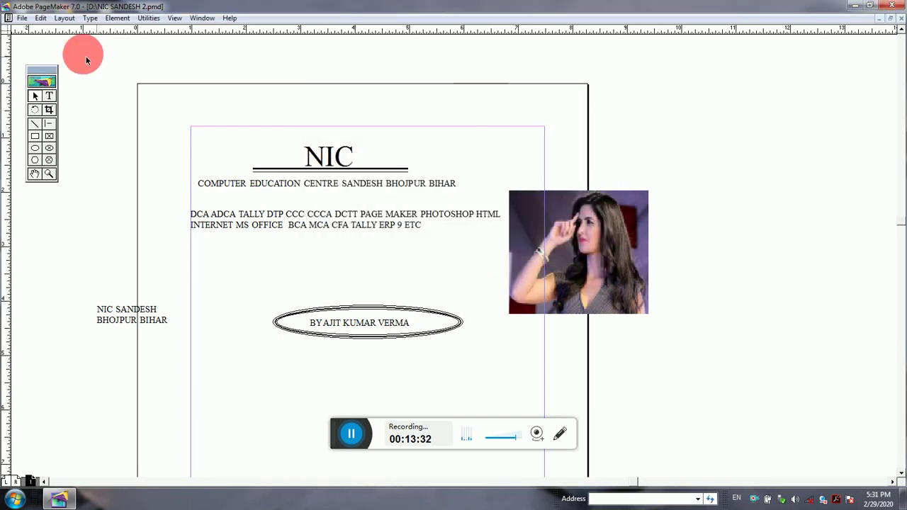
Step: Set the general preferences to use Picas for both the measurements and the vertical ruler
click(7, 18)
click(22, 18)
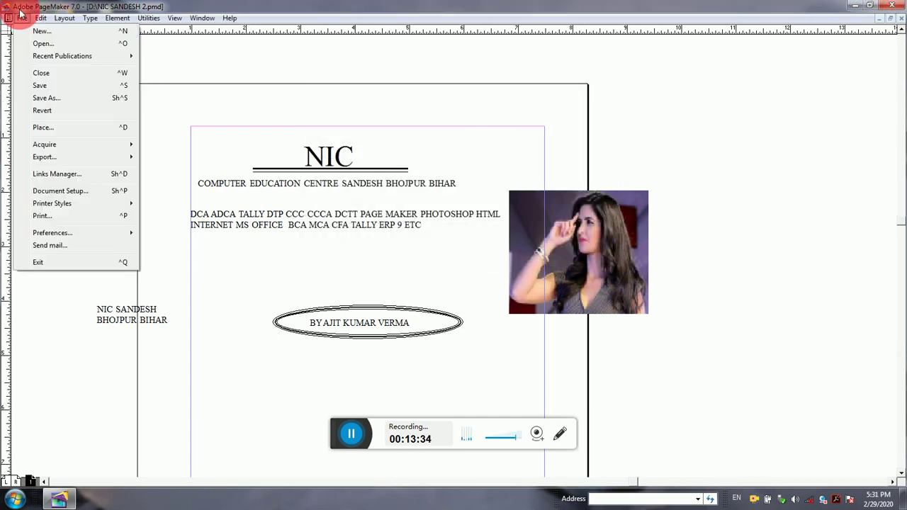
mouse_move(77, 238)
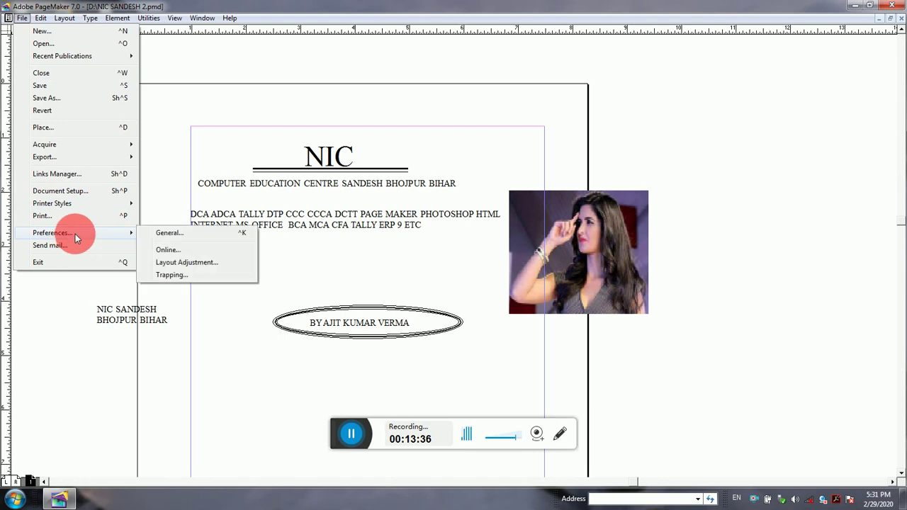
click(157, 237)
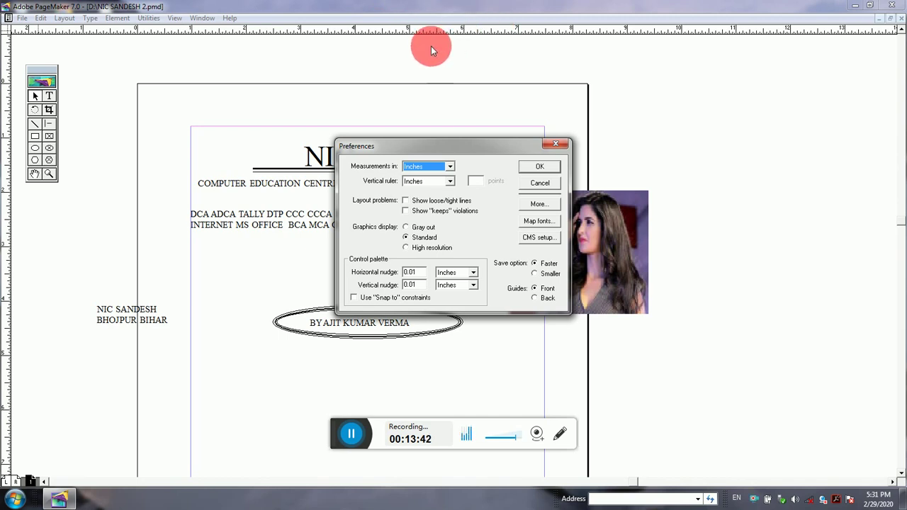
click(449, 168)
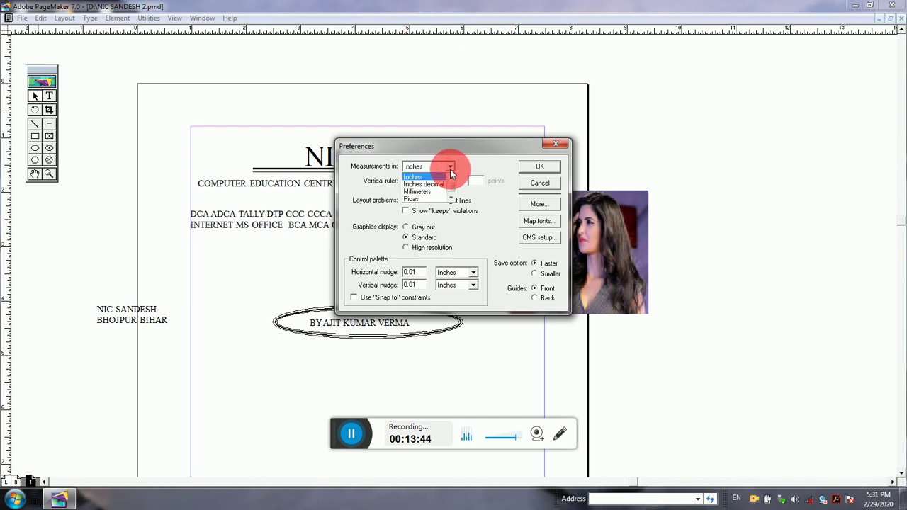
click(423, 199)
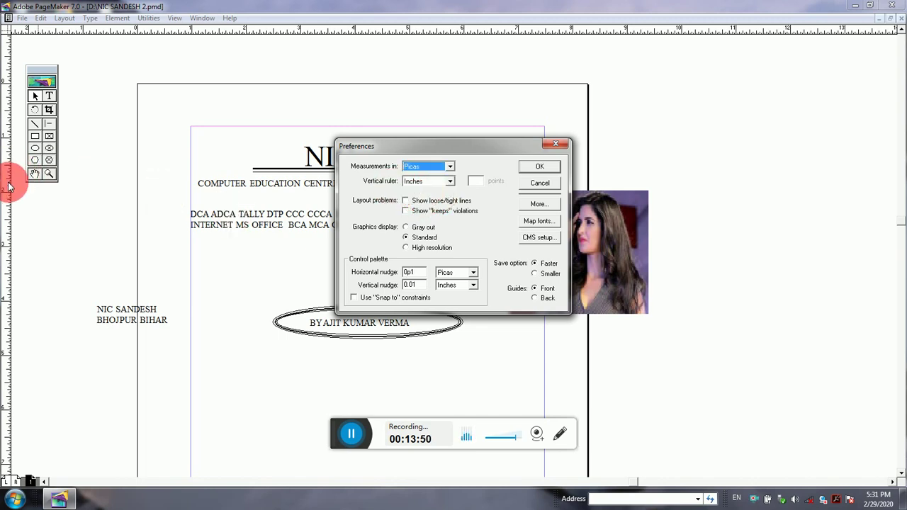
click(425, 180)
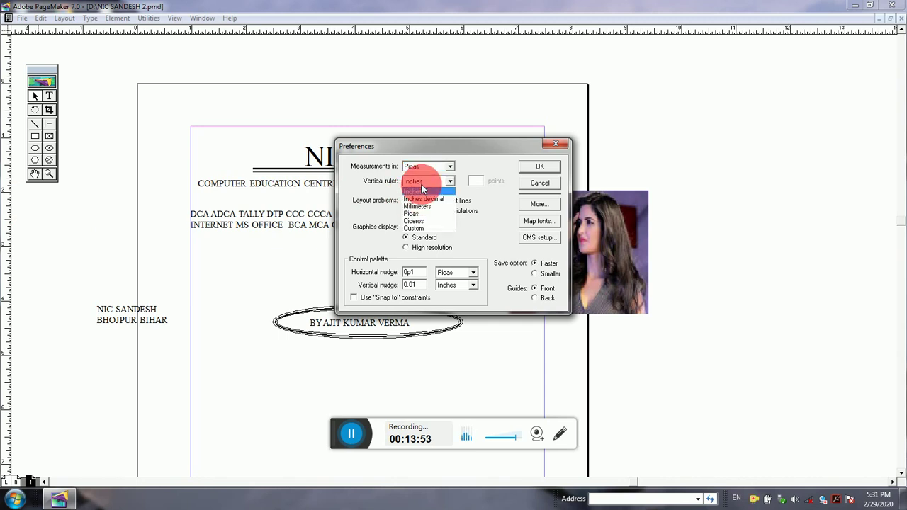
drag(427, 229, 412, 213)
click(538, 164)
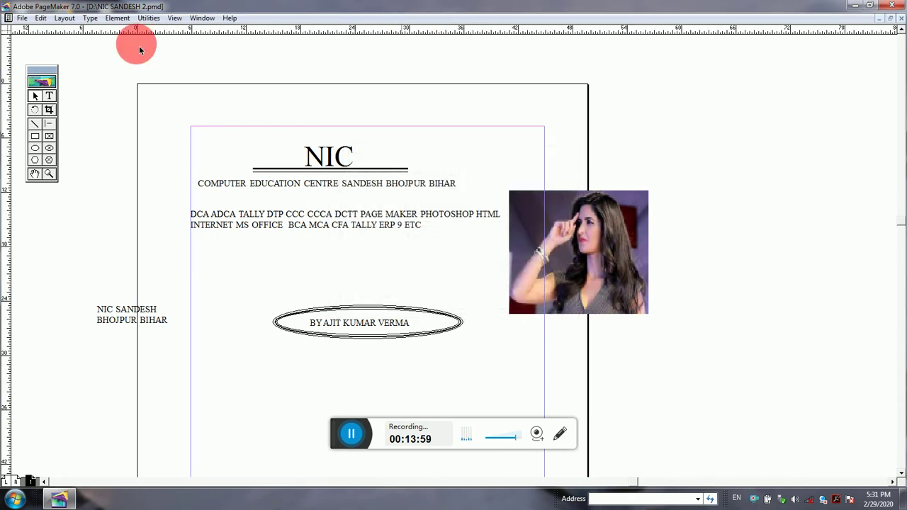
Step: Set the measurement unit and the vertical ruler back to Inches in the general preferences
click(22, 17)
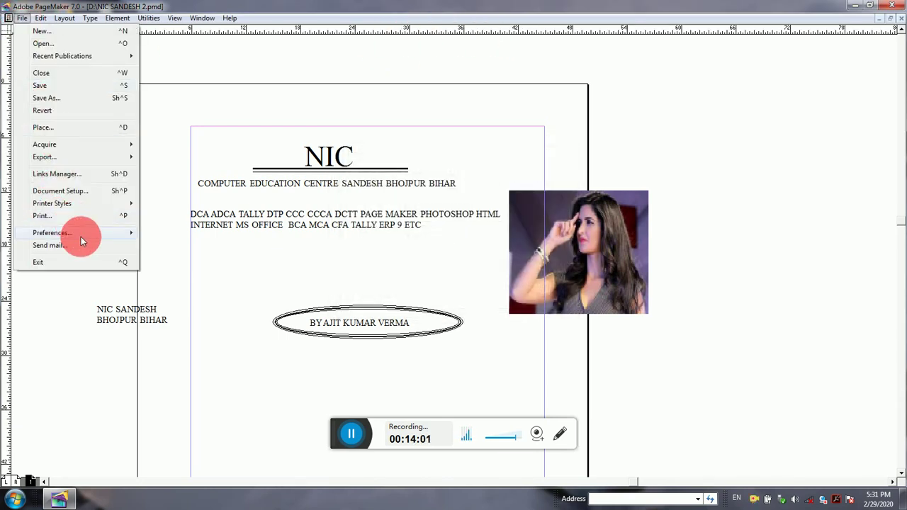
mouse_move(82, 238)
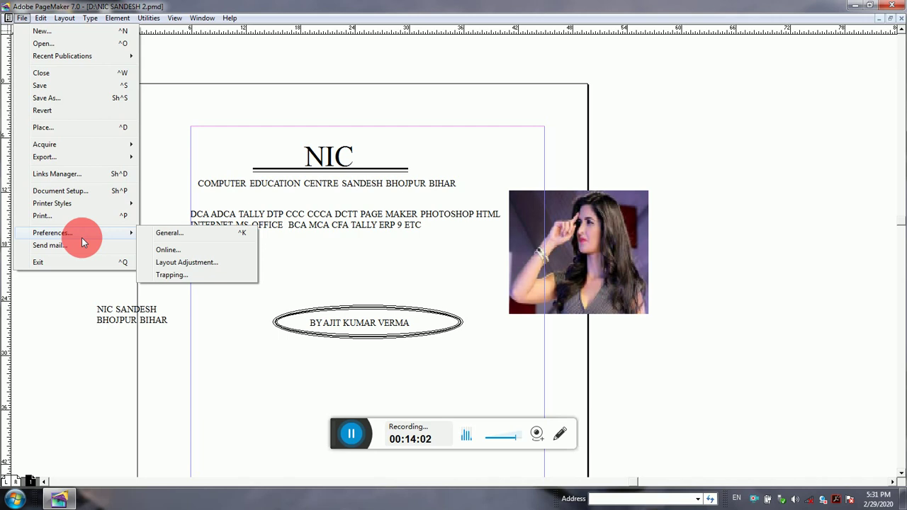
click(170, 233)
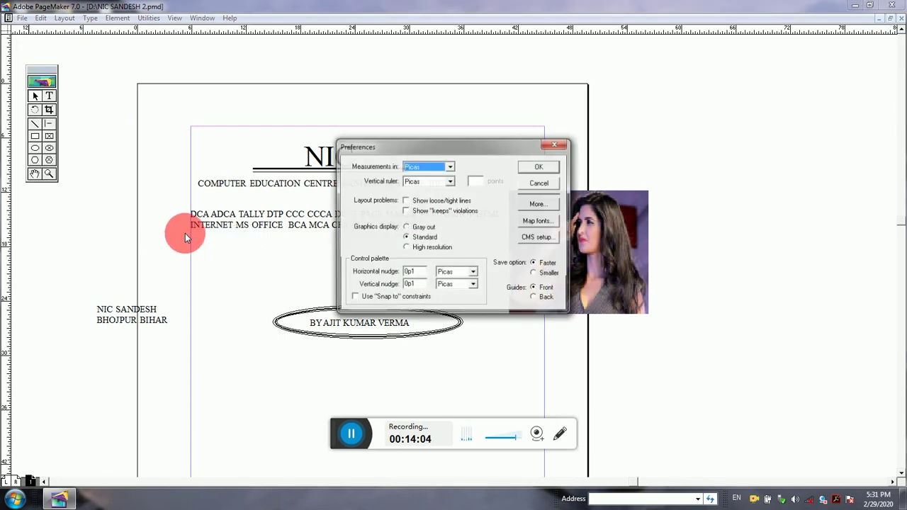
click(451, 168)
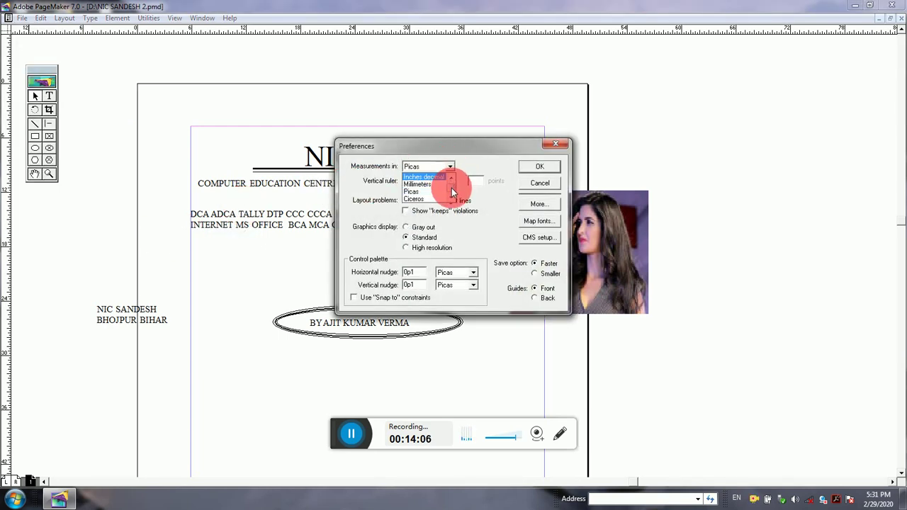
click(451, 178)
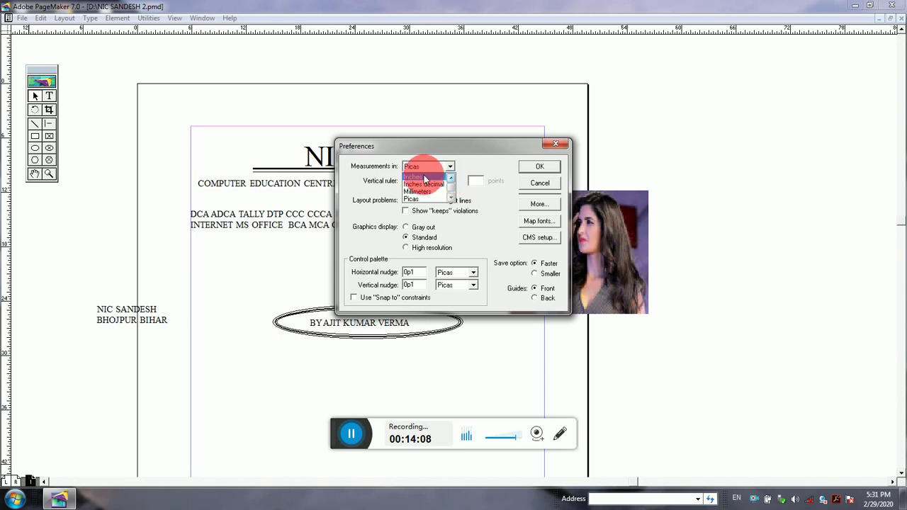
click(425, 177)
click(451, 181)
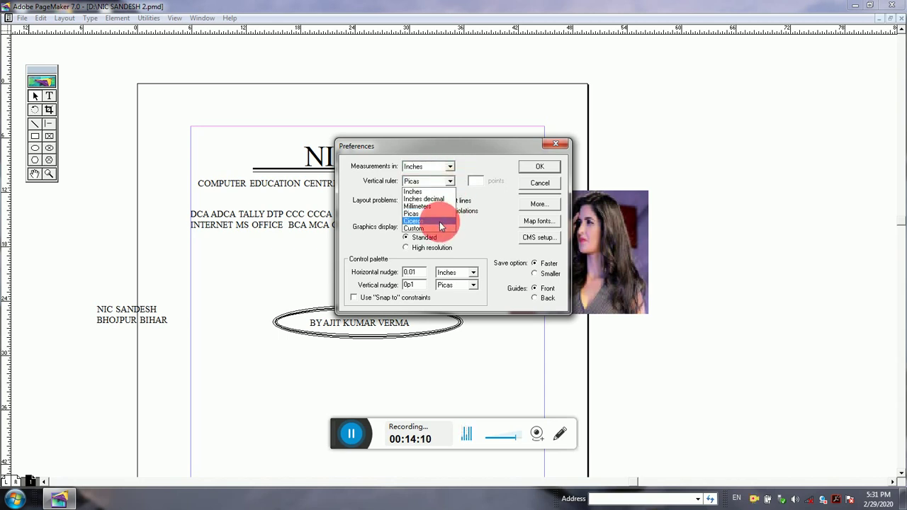
click(414, 191)
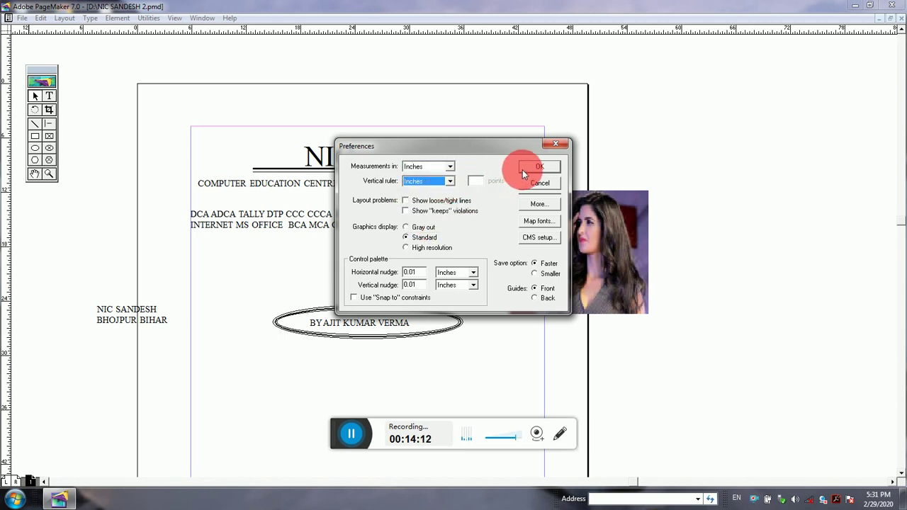
click(522, 170)
Step: Exit the program, saving both NIC SANDESH 2.pmd and BK.pmd before closing
click(22, 18)
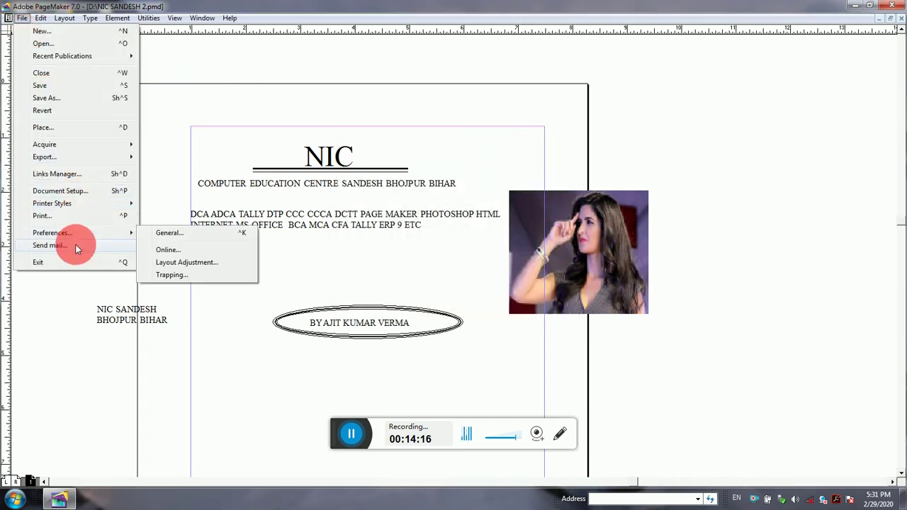
mouse_move(110, 233)
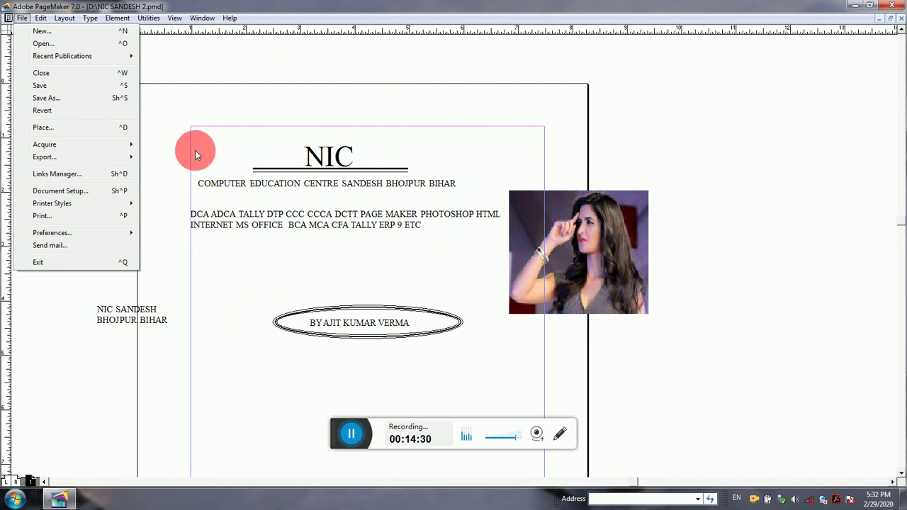
click(72, 263)
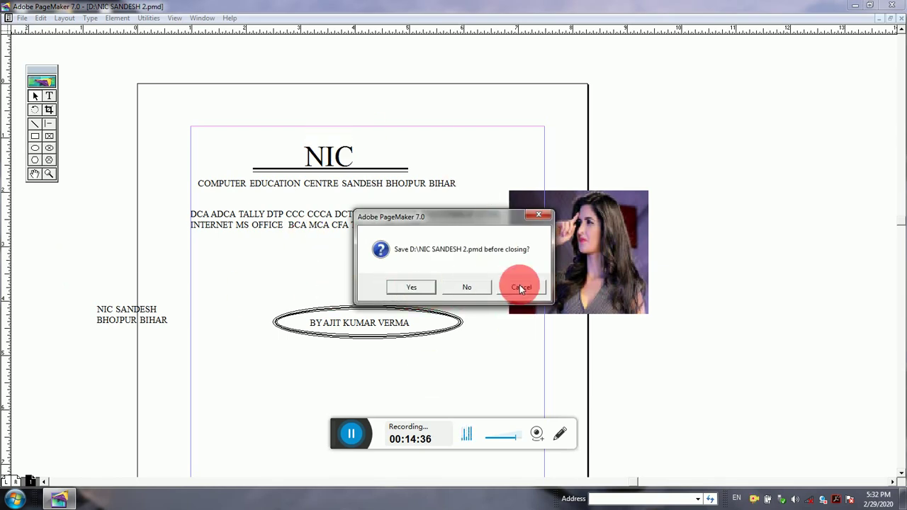
click(415, 290)
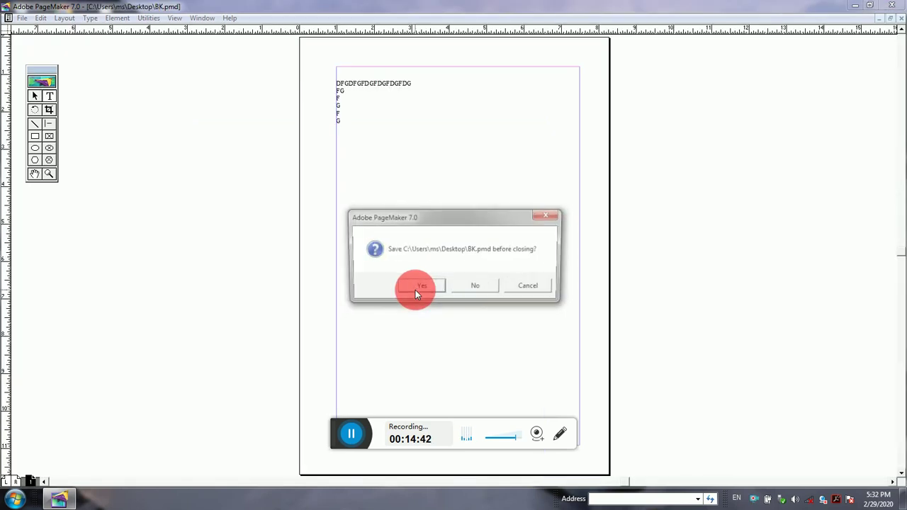
click(420, 286)
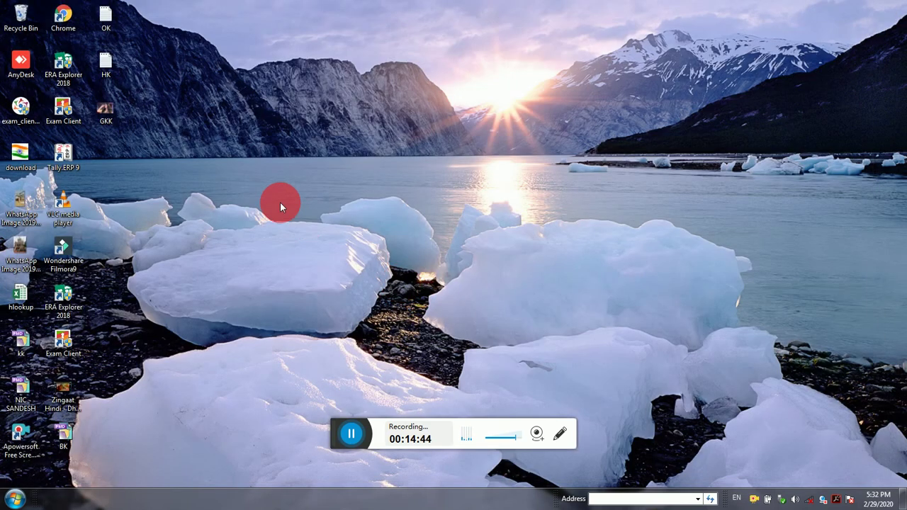